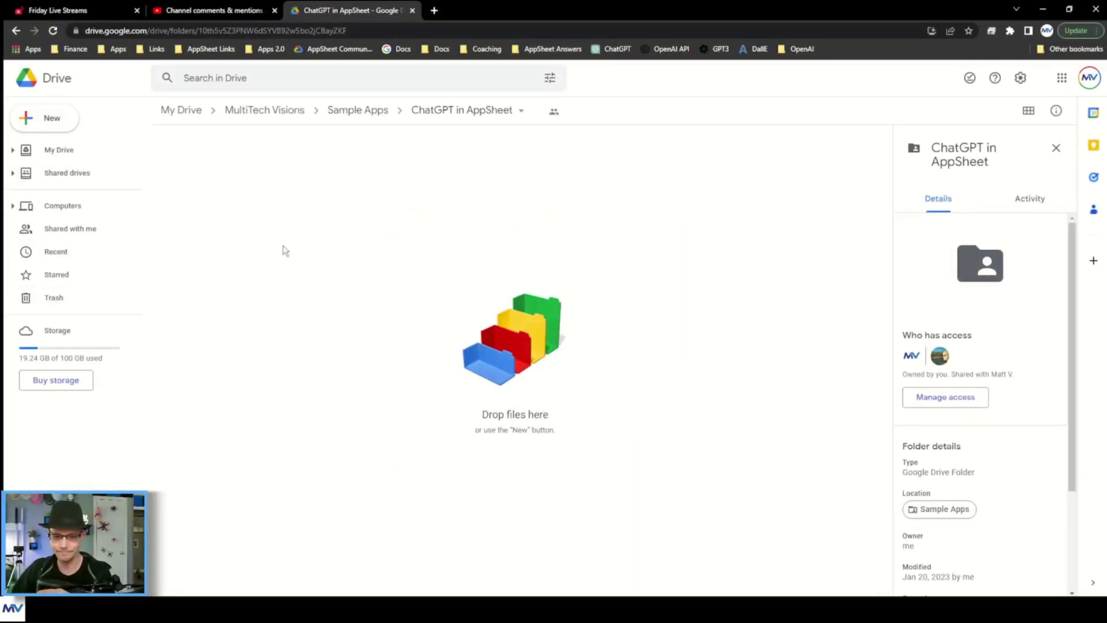
# - Create a blank Google Sheets spreadsheet in the ChatGPT in AppSheet Drive folder
pyautogui.rightClick(282, 197)
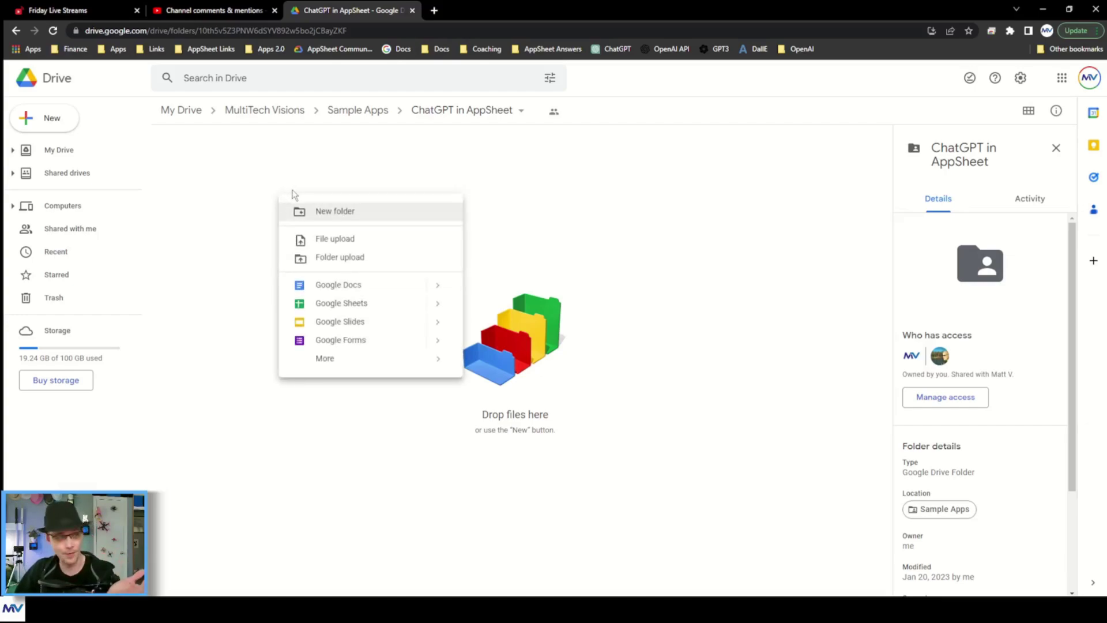
pyautogui.click(372, 303)
pyautogui.click(644, 357)
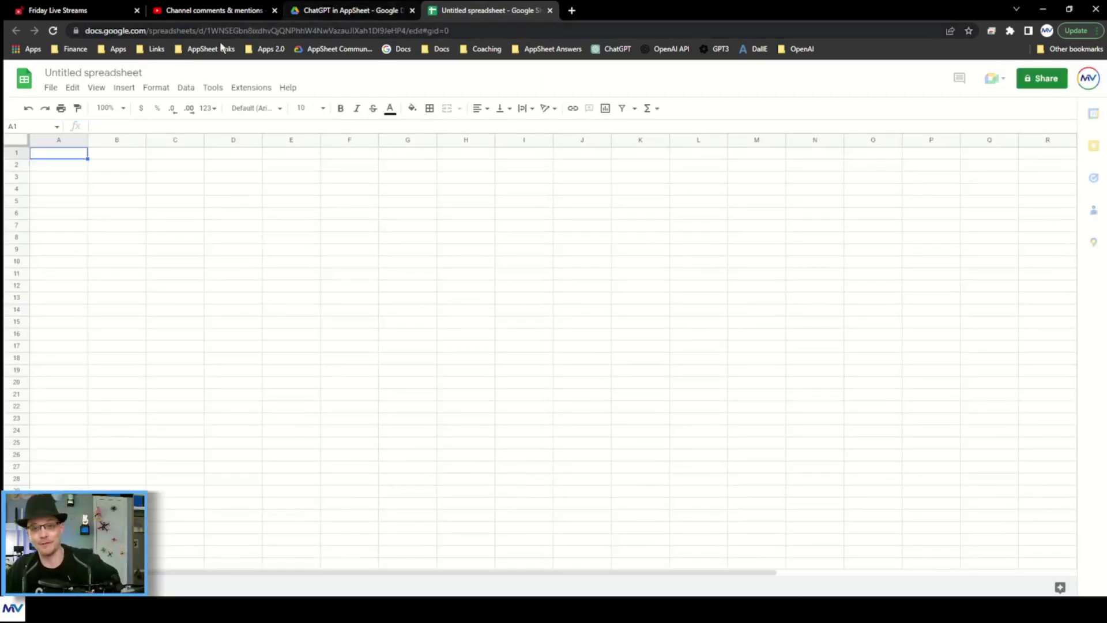
# - Close the YouTube Studio comments page and return to the untitled spreadsheet
pyautogui.click(233, 10)
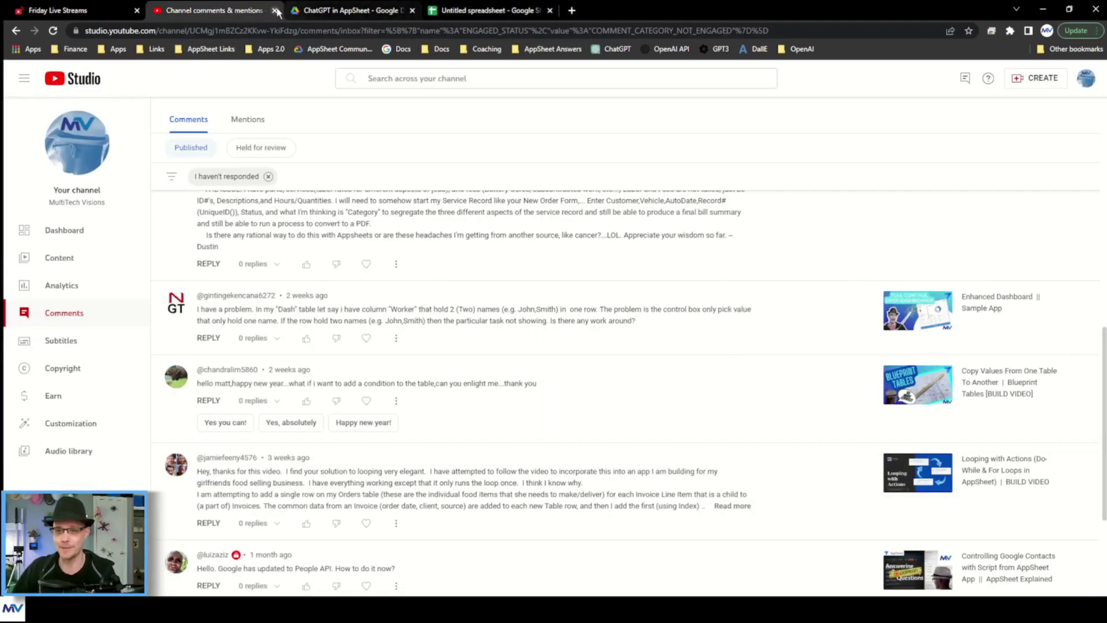
pyautogui.click(275, 10)
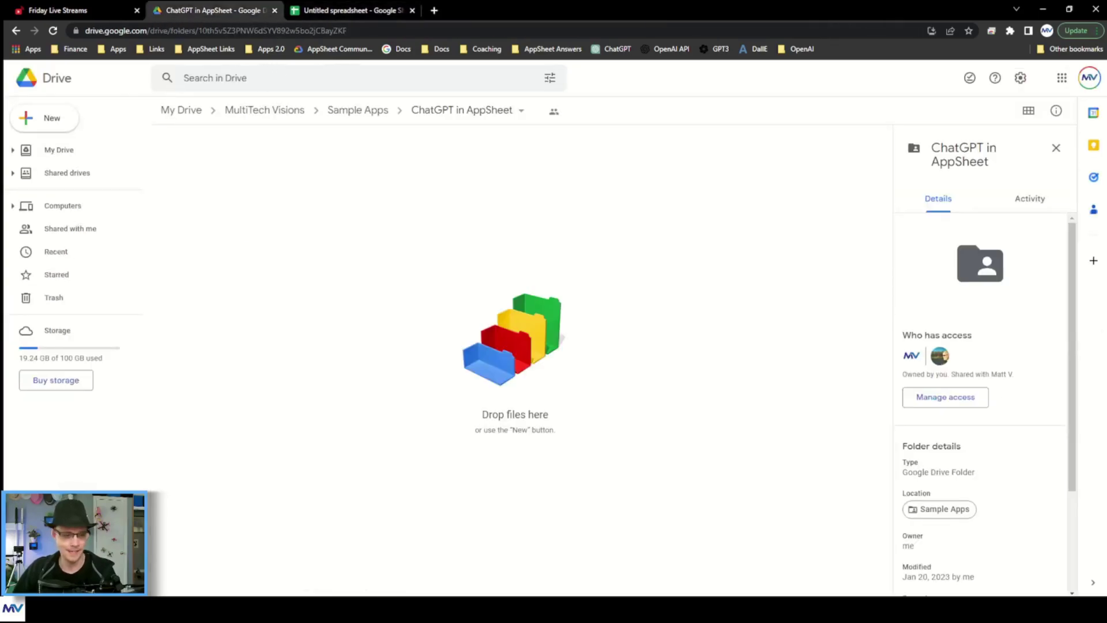
pyautogui.click(337, 216)
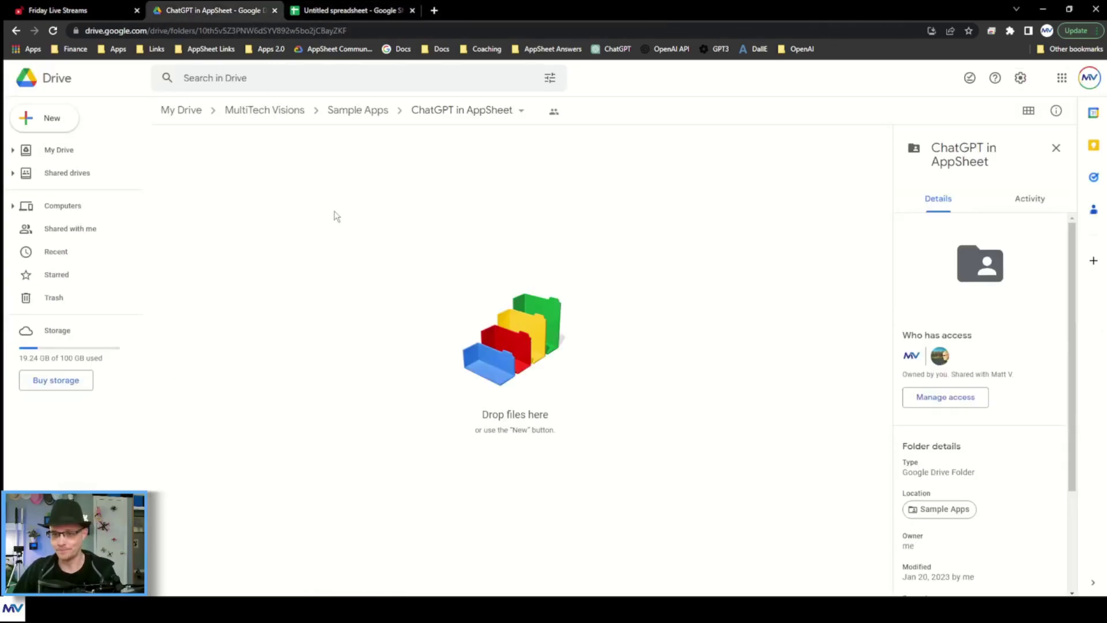
pyautogui.click(331, 12)
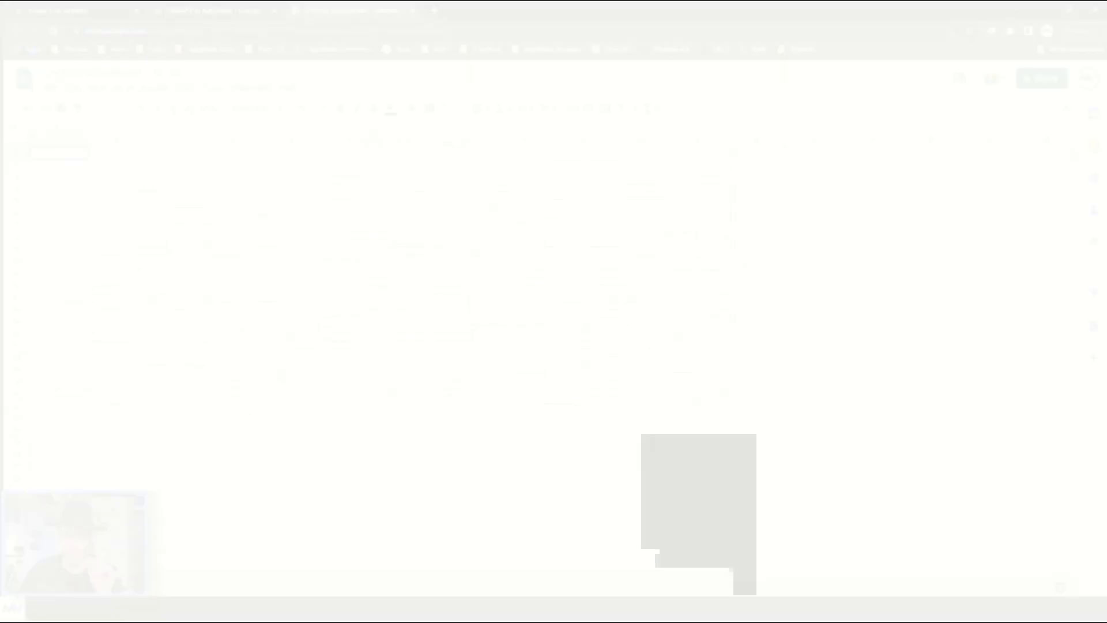
# - Add a second sheet and rename the two sheets Threads and Messages
pyautogui.click(35, 588)
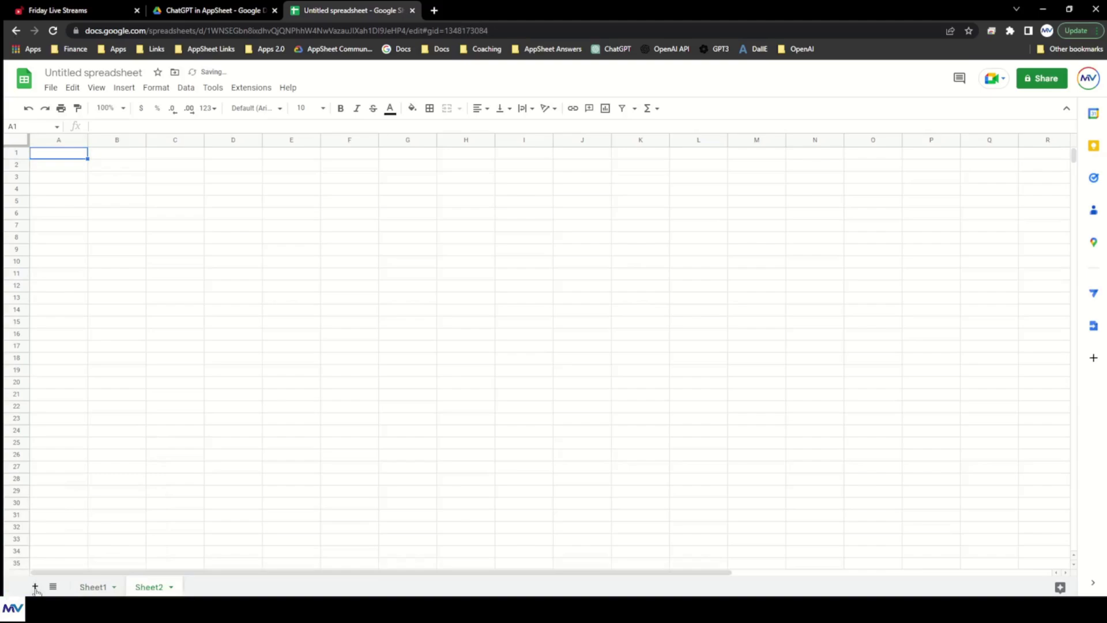
pyautogui.doubleClick(92, 589)
pyautogui.write('Threads')
pyautogui.press('Return')
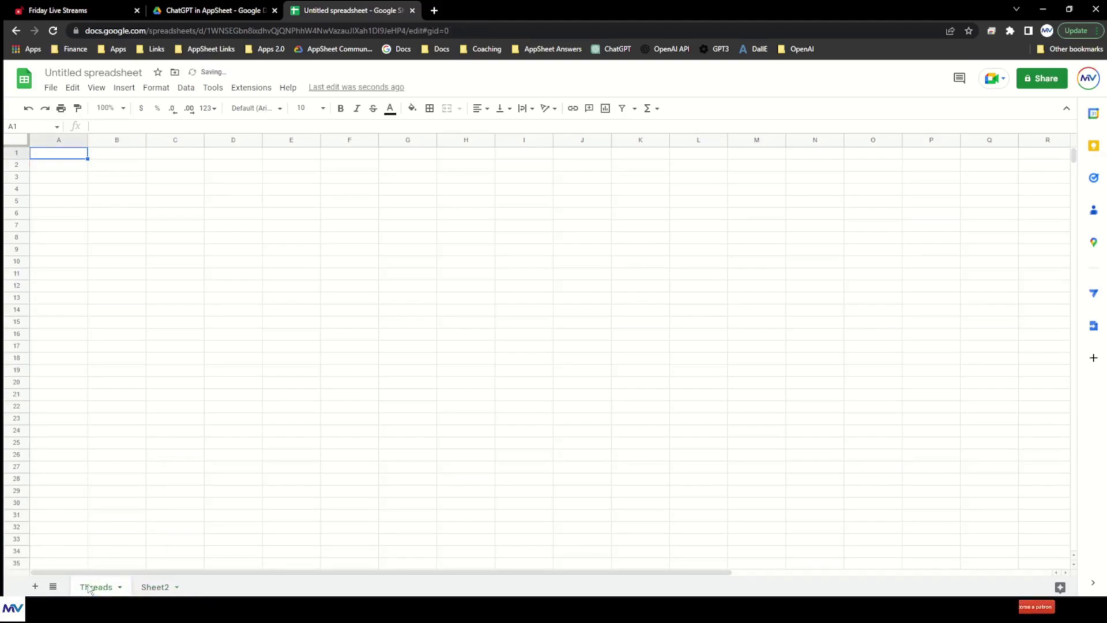
pyautogui.click(156, 587)
pyautogui.write('Messages')
pyautogui.press('Return')
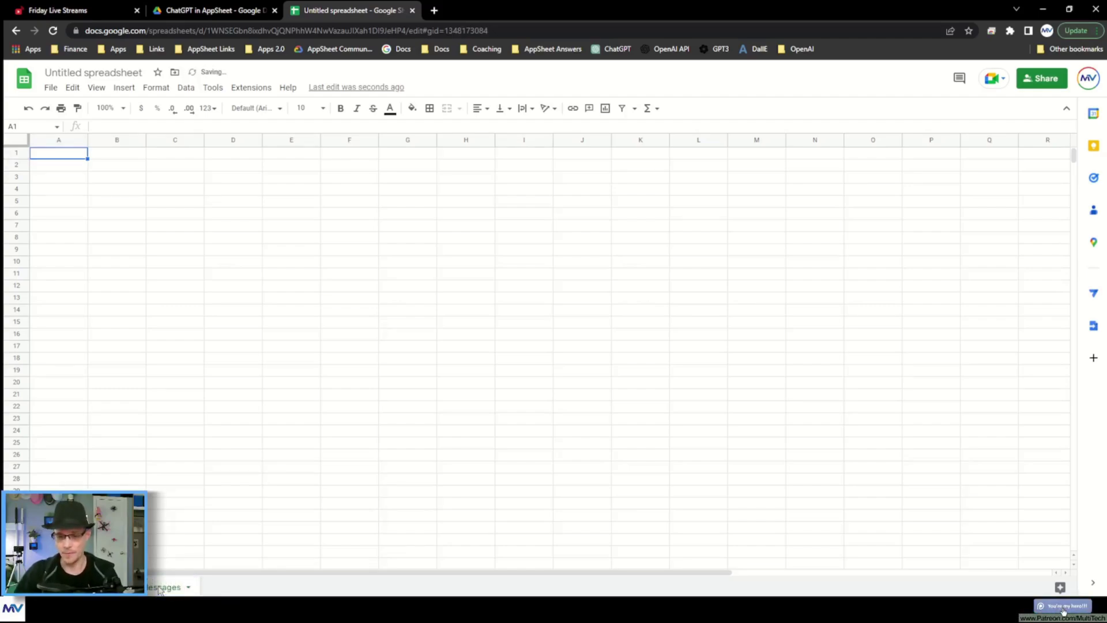
# - Enter the headers Thread_Start_Date, Thread_Label and Thread_ID in row 1 of the Threads sheet
pyautogui.click(97, 588)
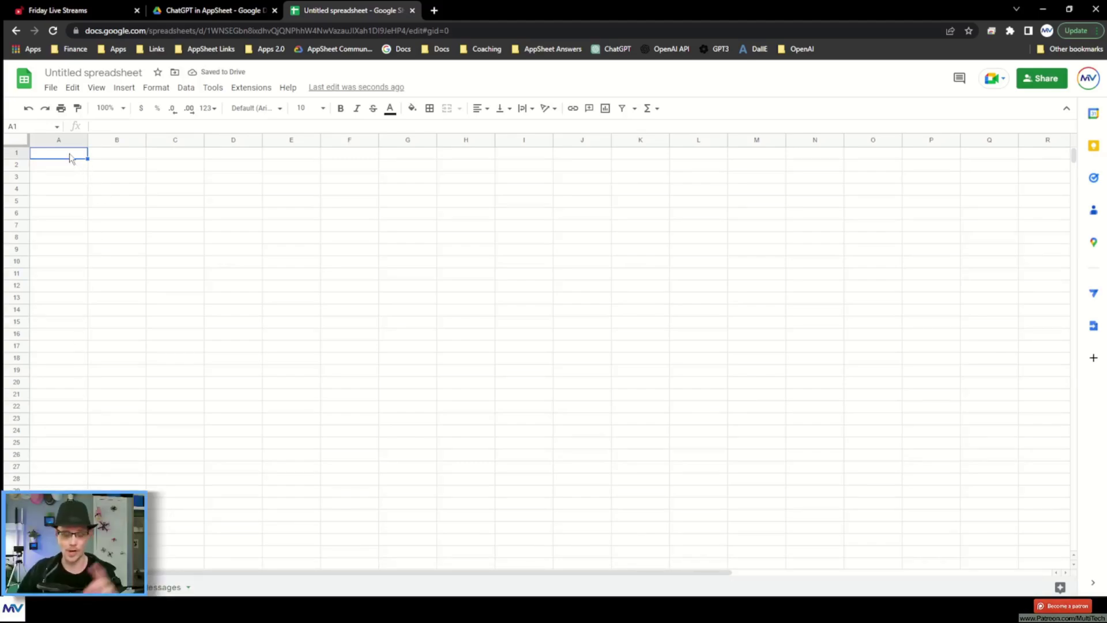
pyautogui.write('Thread_Start_Date')
pyautogui.press('Tab')
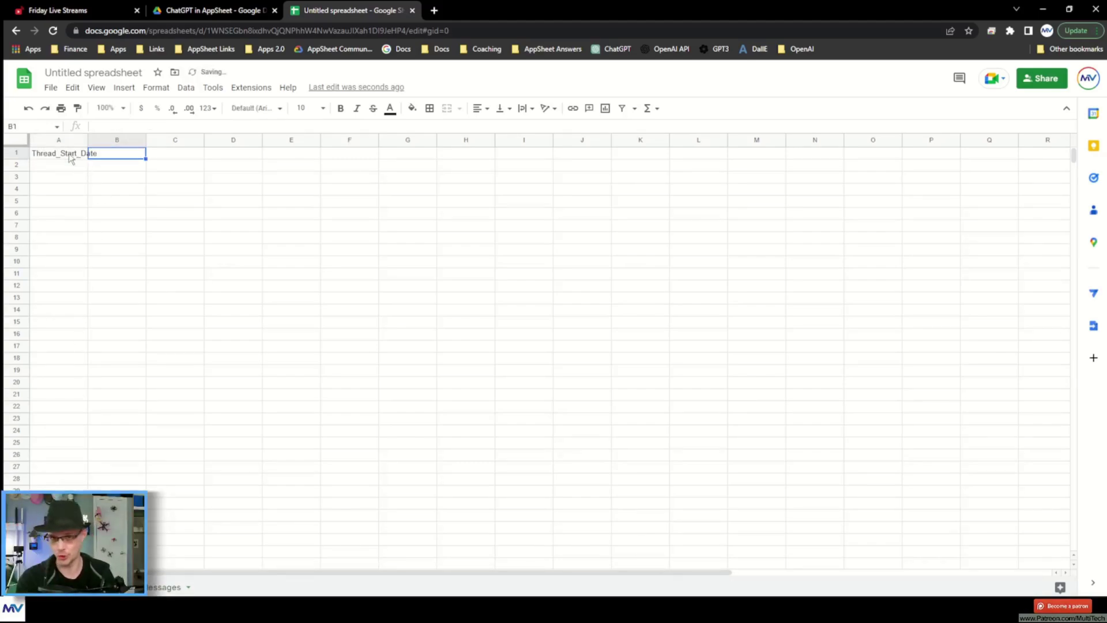
pyautogui.write('Thread_')
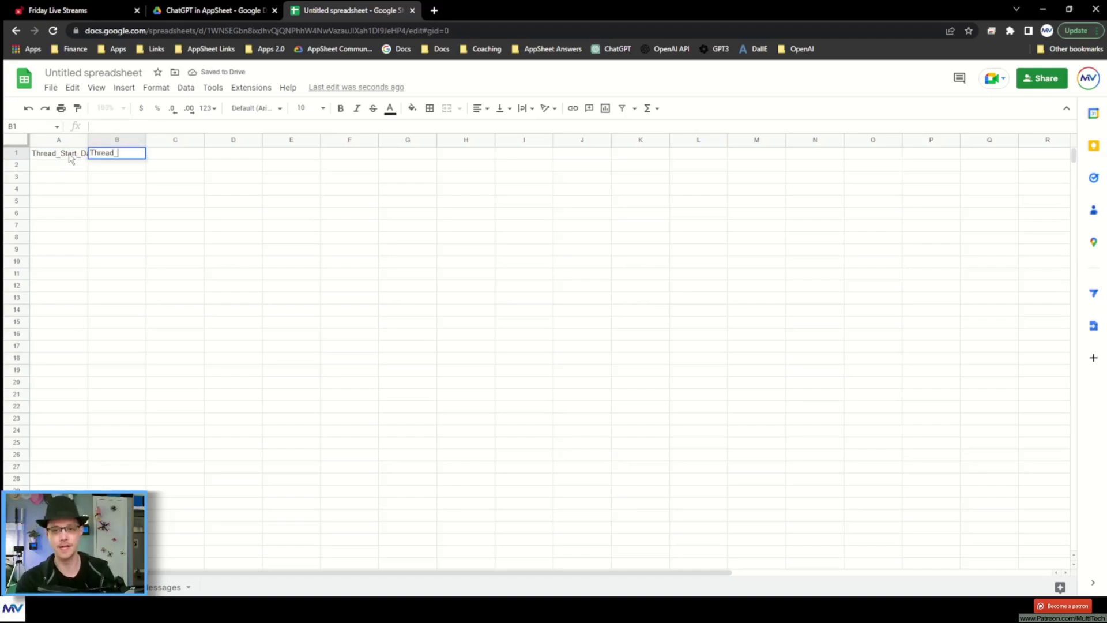
pyautogui.write('Iabel')
pyautogui.press('Tab')
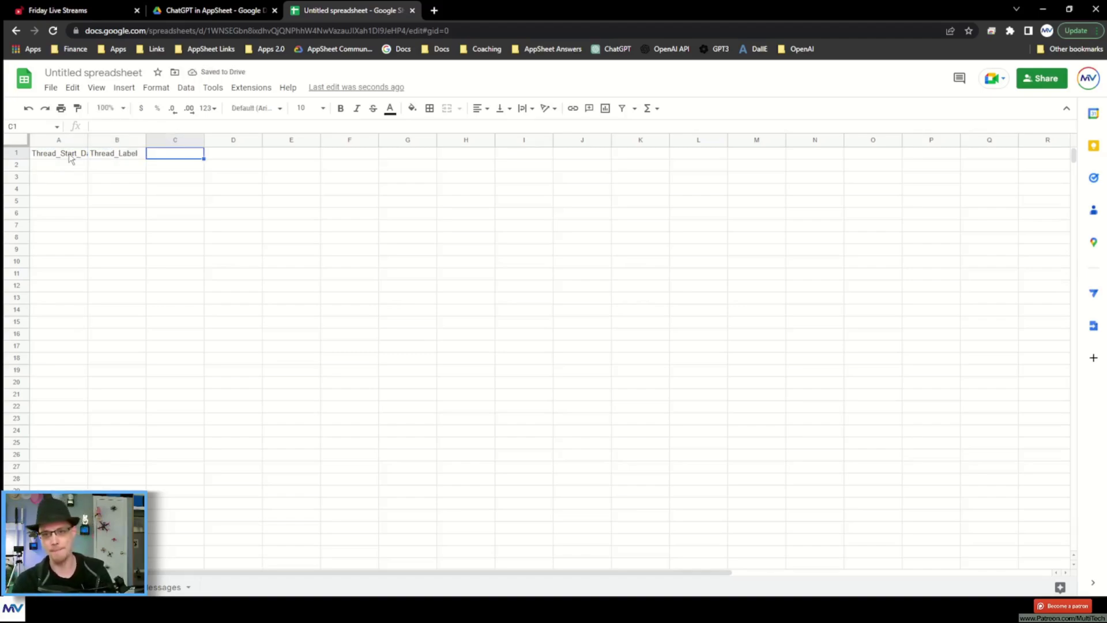
pyautogui.write('Thread_ID')
pyautogui.press('Return')
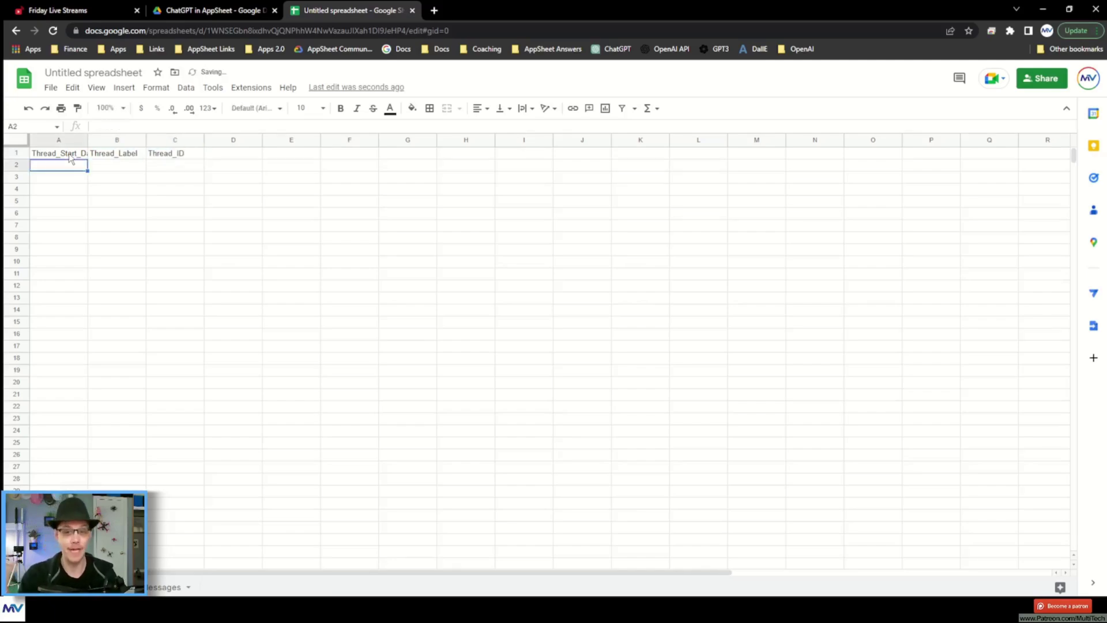
# - Format the Threads table with a frozen bold header row and a yellow Thread_ID column, trimming the unused rows and columns
pyautogui.click(95, 87)
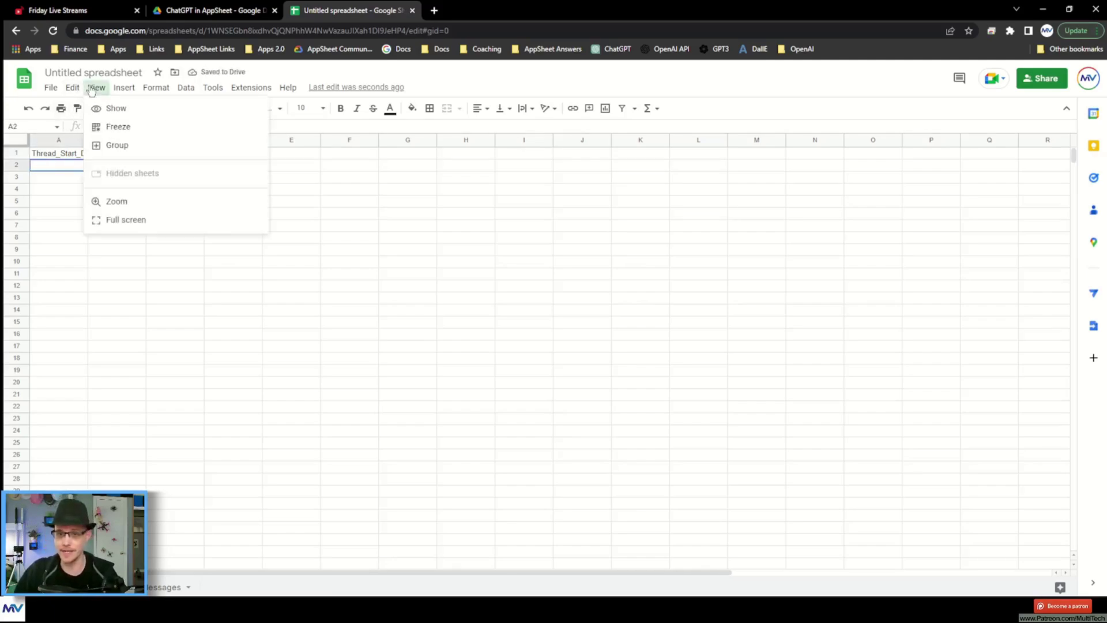
pyautogui.moveTo(265, 147)
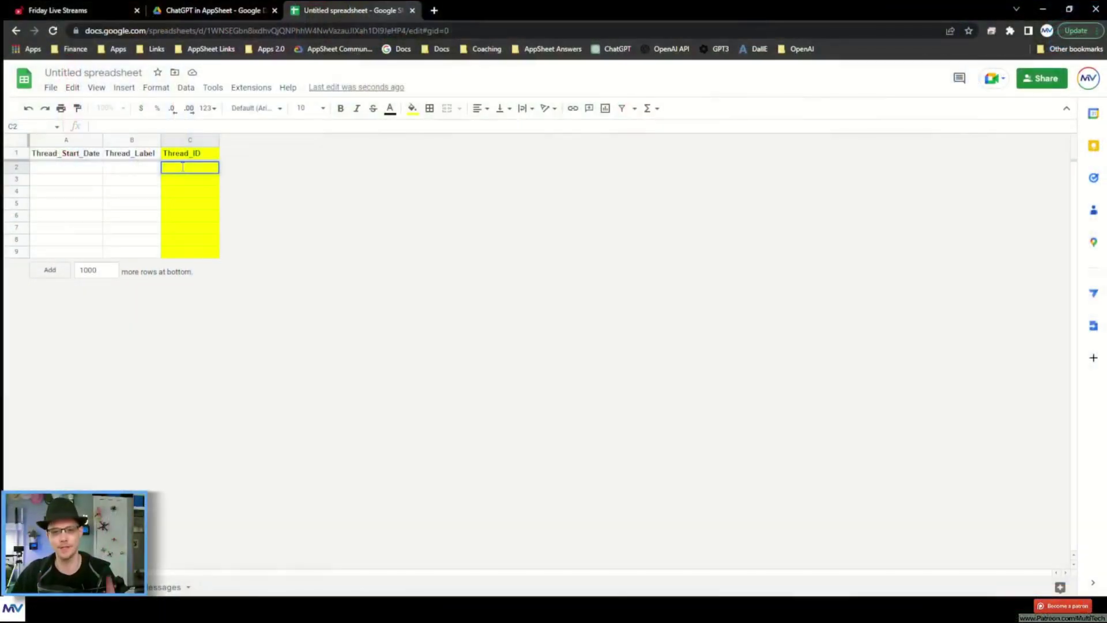
pyautogui.click(193, 193)
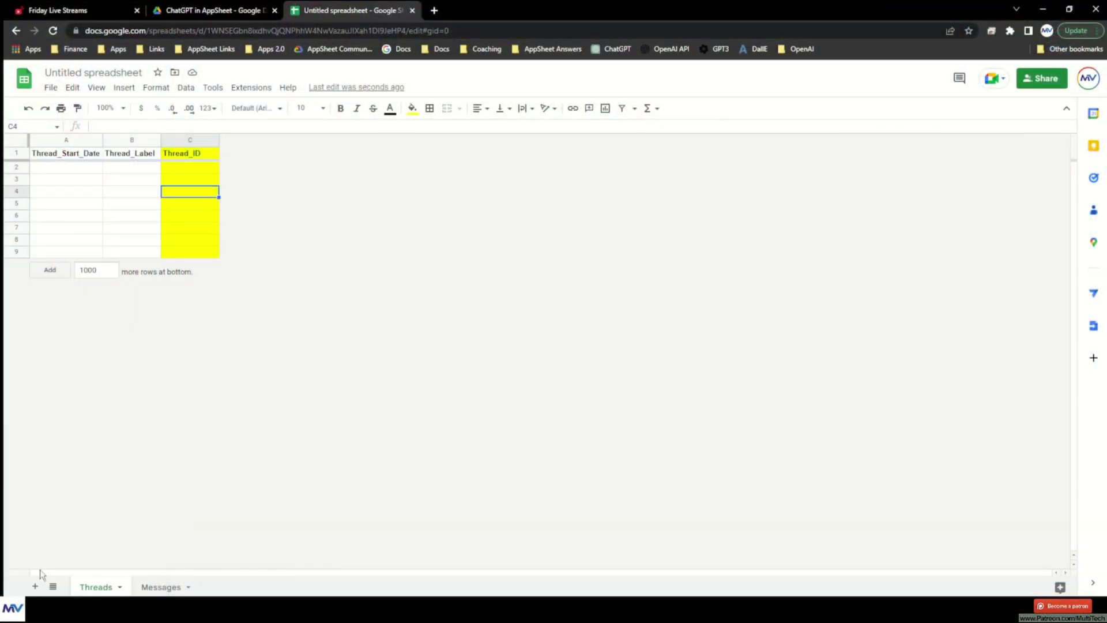
# - Enter the headers Messages_Thread_Link, Messages_Prompt and Messages_Response in A1:C1 of the Messages sheet
pyautogui.click(159, 587)
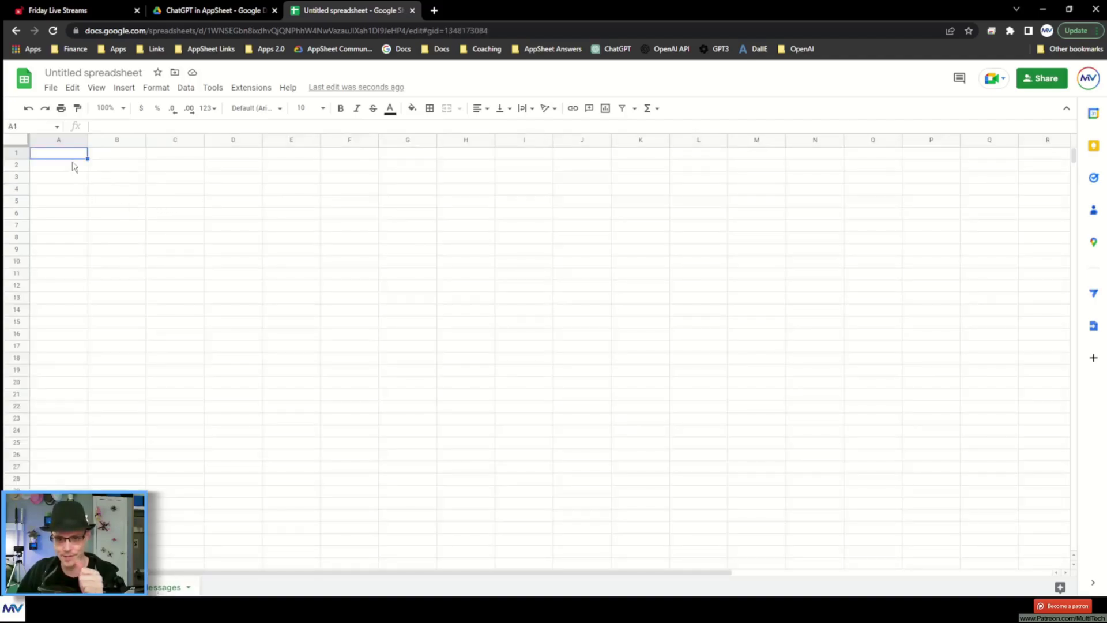
pyautogui.write('Messages_')
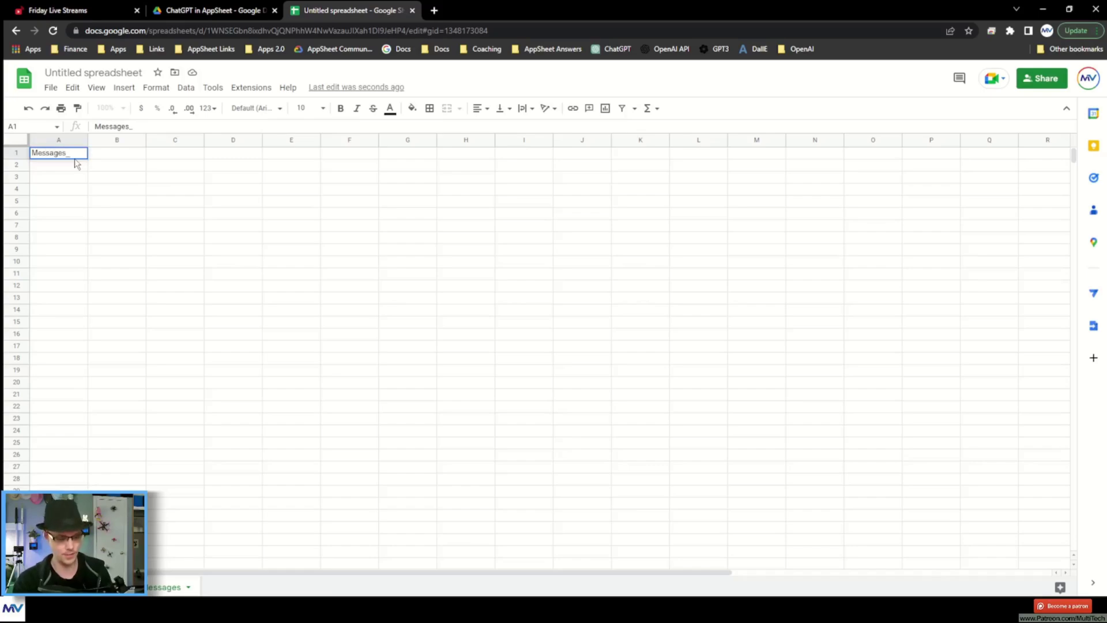
pyautogui.write('Thread_Link')
pyautogui.press('Tab')
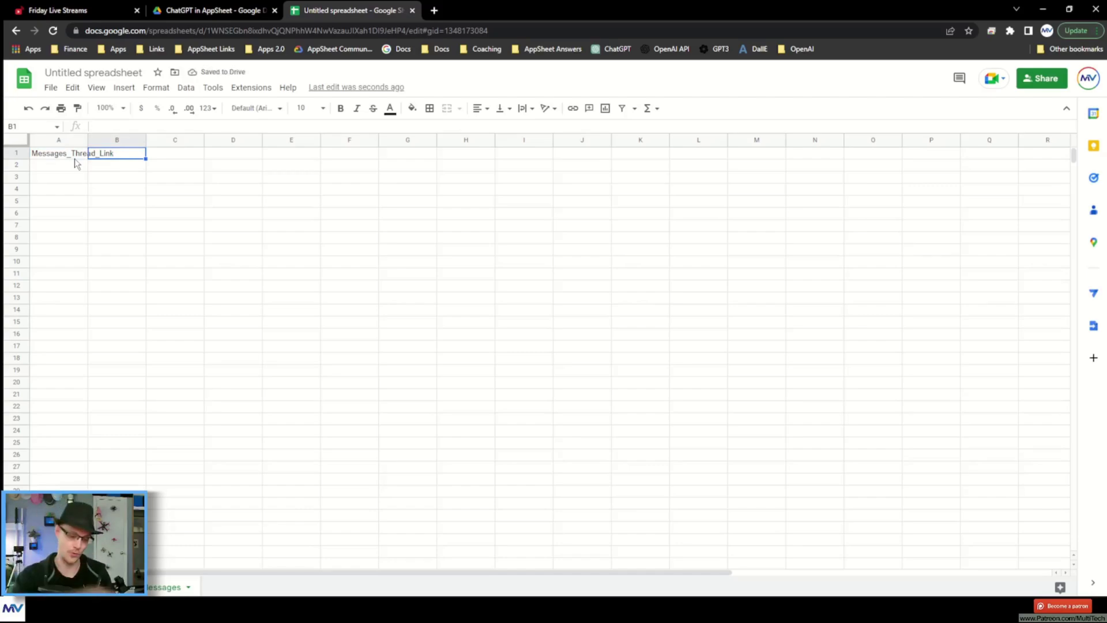
pyautogui.write('Messages_')
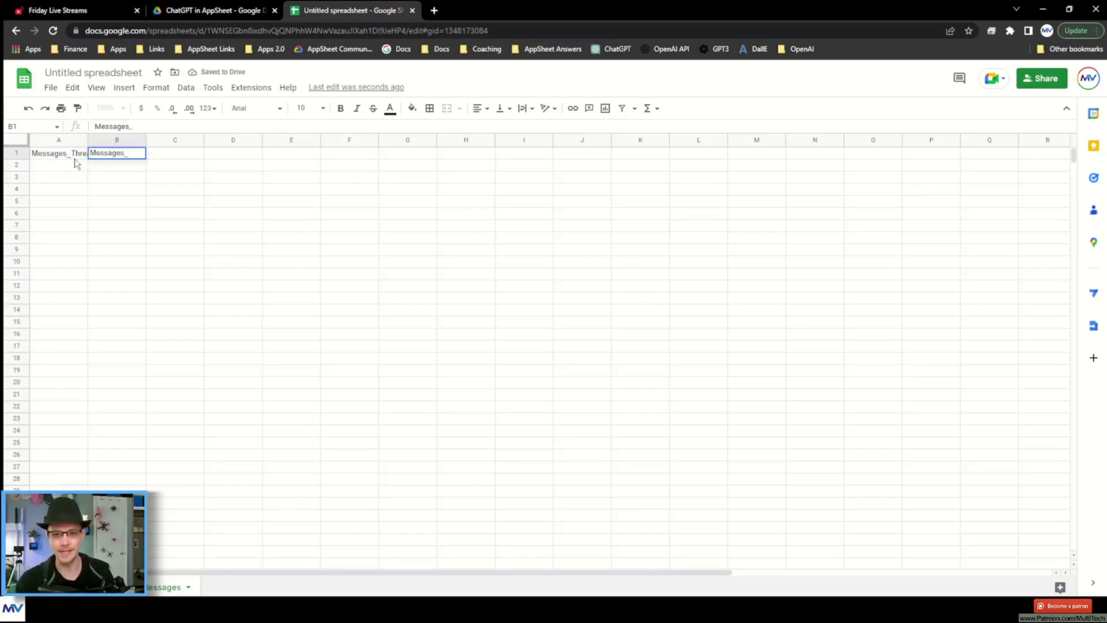
pyautogui.write('Prompt')
pyautogui.press('Tab')
pyautogui.write('Messages_Response')
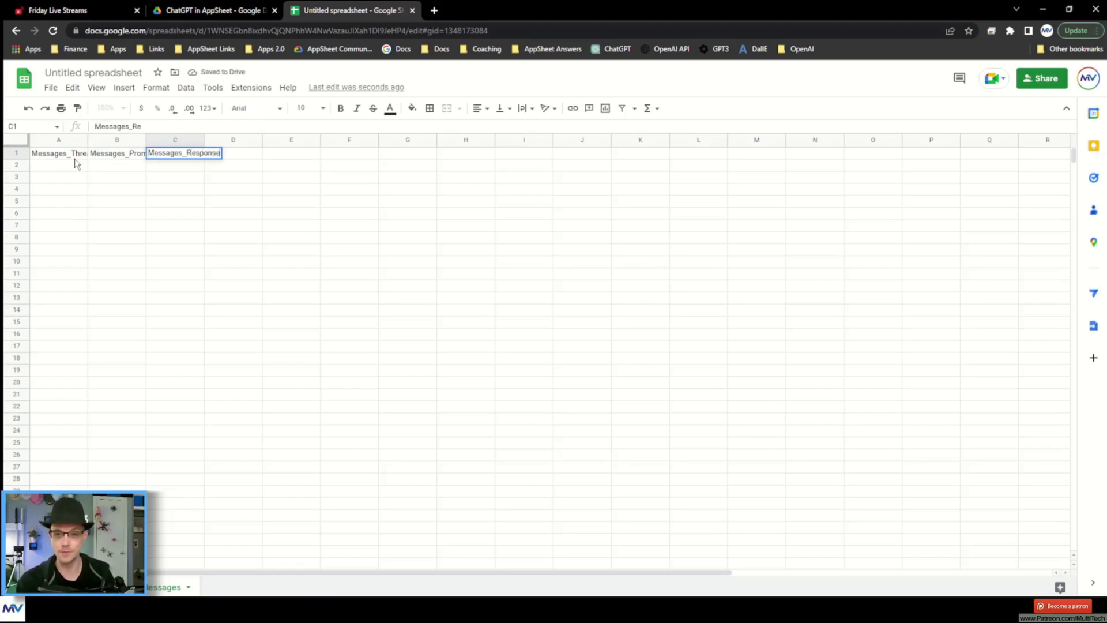
# - Complete the Messages headers with Messages_Reformating in D1 and Messages_ID in E1
pyautogui.press('Tab')
pyautogui.write('Messages_')
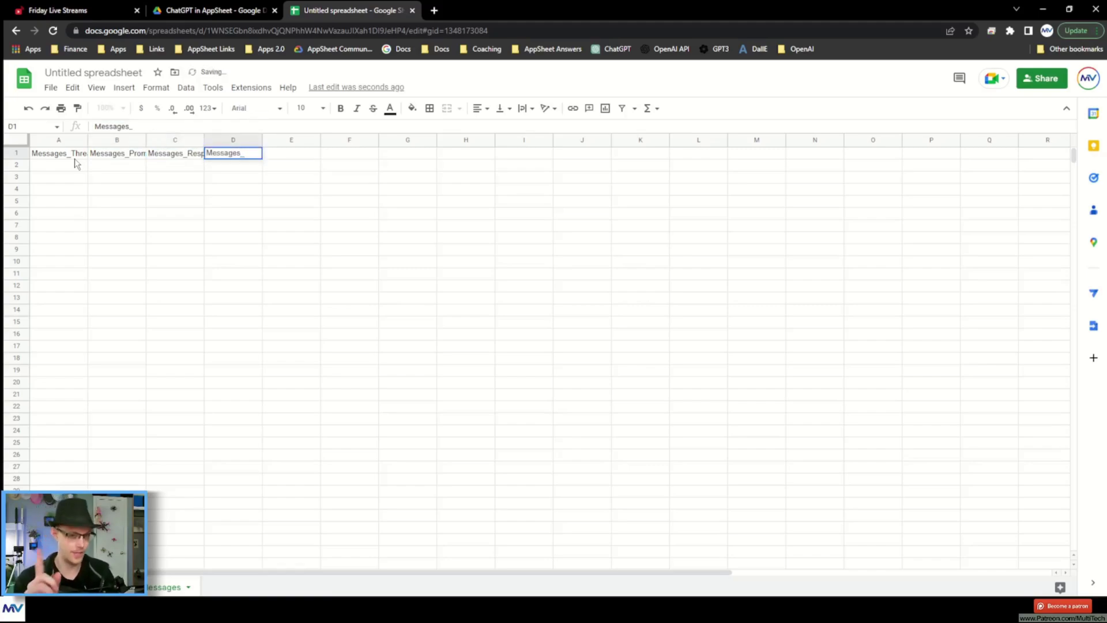
pyautogui.write('S')
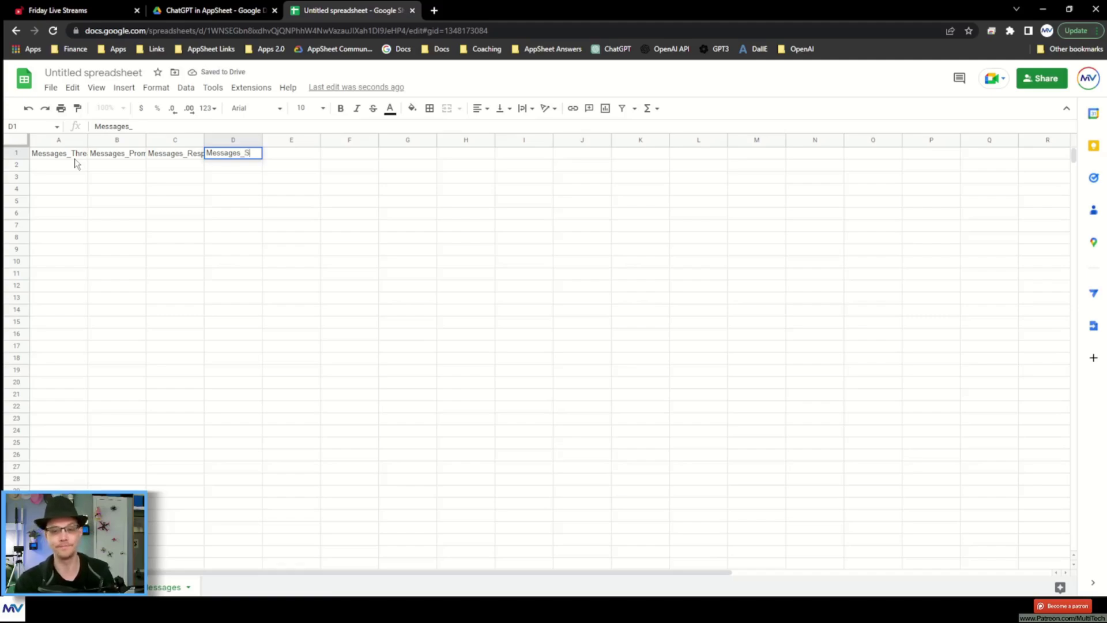
pyautogui.write('mat')
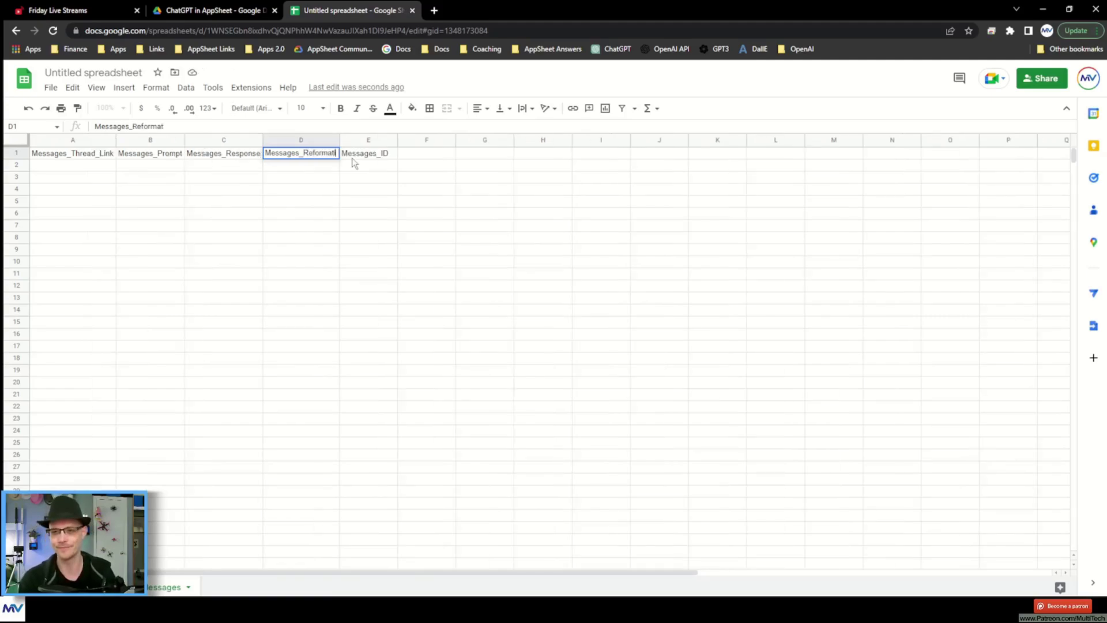
pyautogui.write('ion')
pyautogui.press('Return')
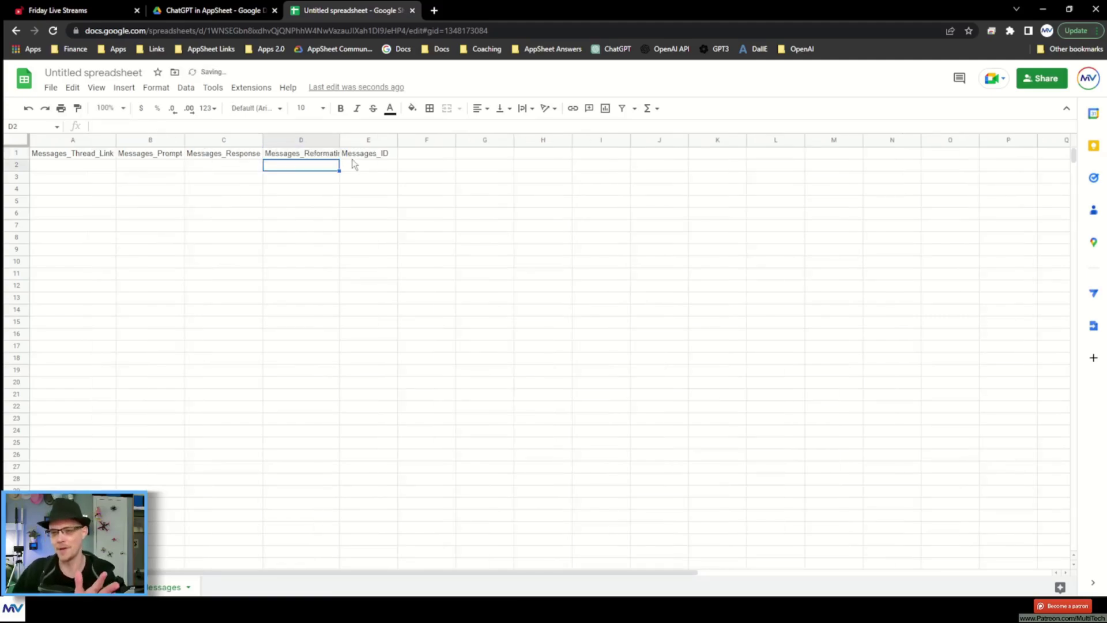
# - Fit column D to its header text and fill the Messages_ID column yellow
pyautogui.doubleClick(339, 140)
pyautogui.click(330, 217)
pyautogui.click(378, 140)
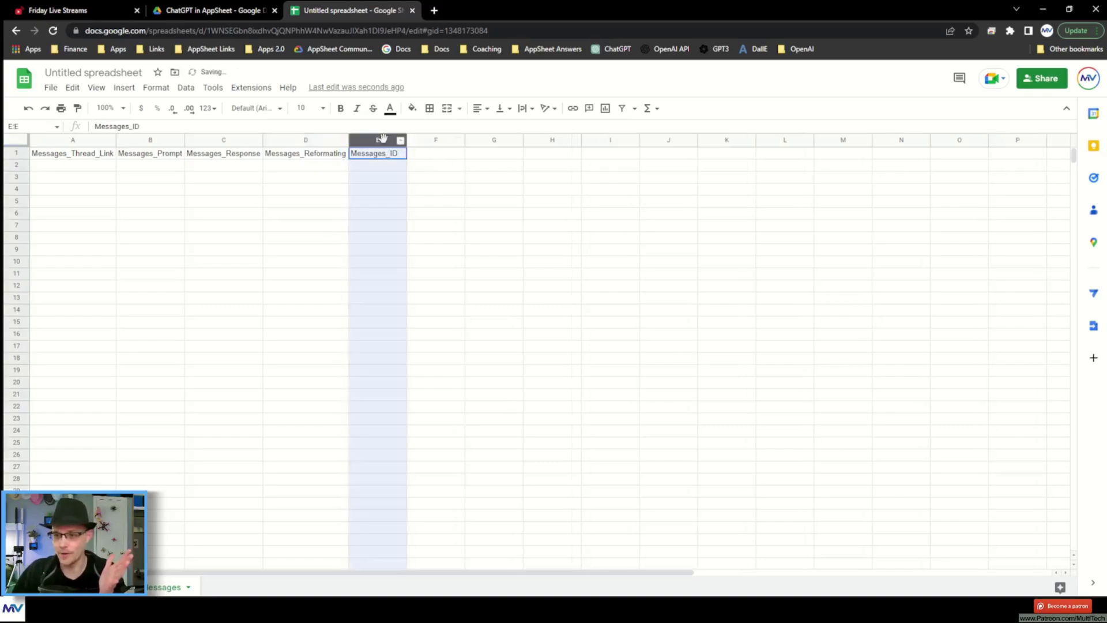
pyautogui.click(412, 108)
pyautogui.click(457, 163)
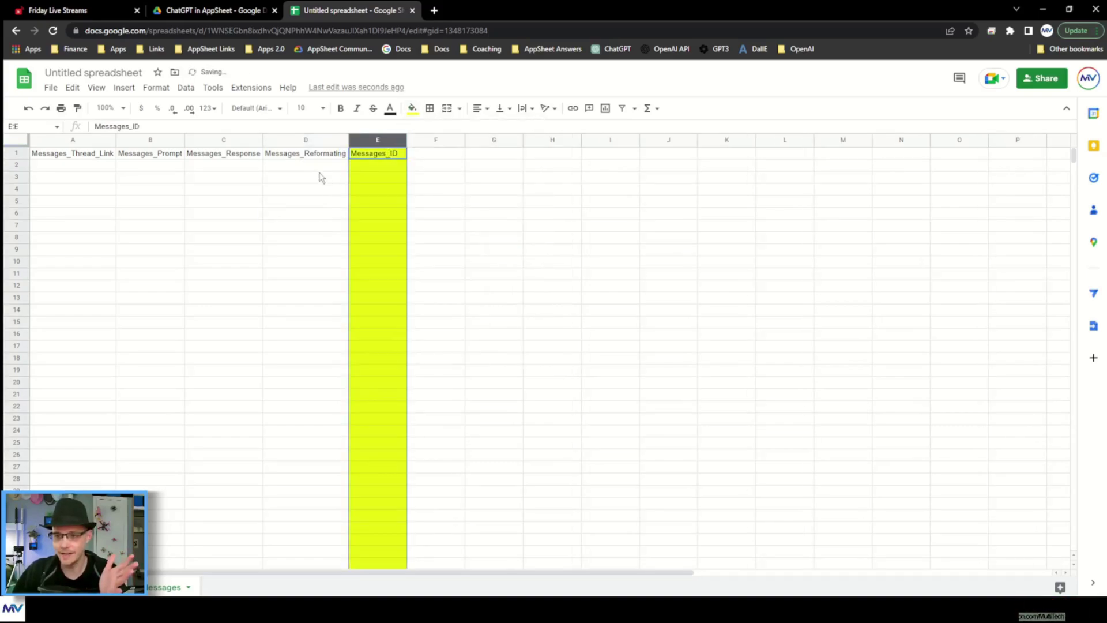
# - Bold the Messages header row and auto-fit all column widths to their contents
pyautogui.click(17, 153)
pyautogui.hotkey('ctrl', 'b')
pyautogui.hotkey('ctrl', 'a')
pyautogui.doubleClick(116, 139)
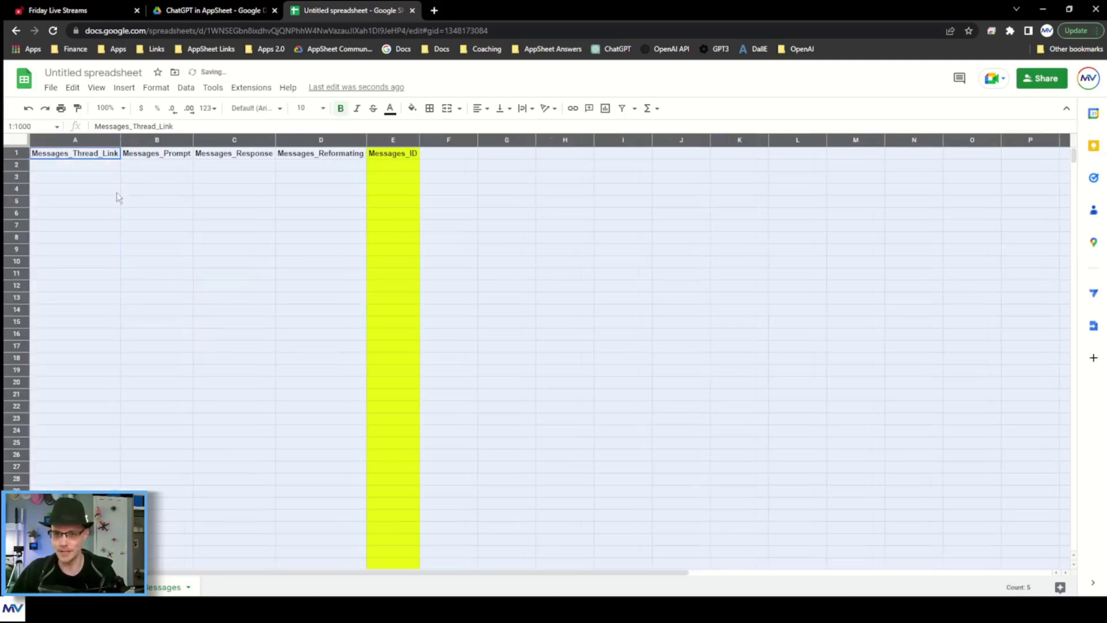
# - Freeze the first row of the Messages sheet
pyautogui.click(113, 201)
pyautogui.click(96, 88)
pyautogui.moveTo(126, 132)
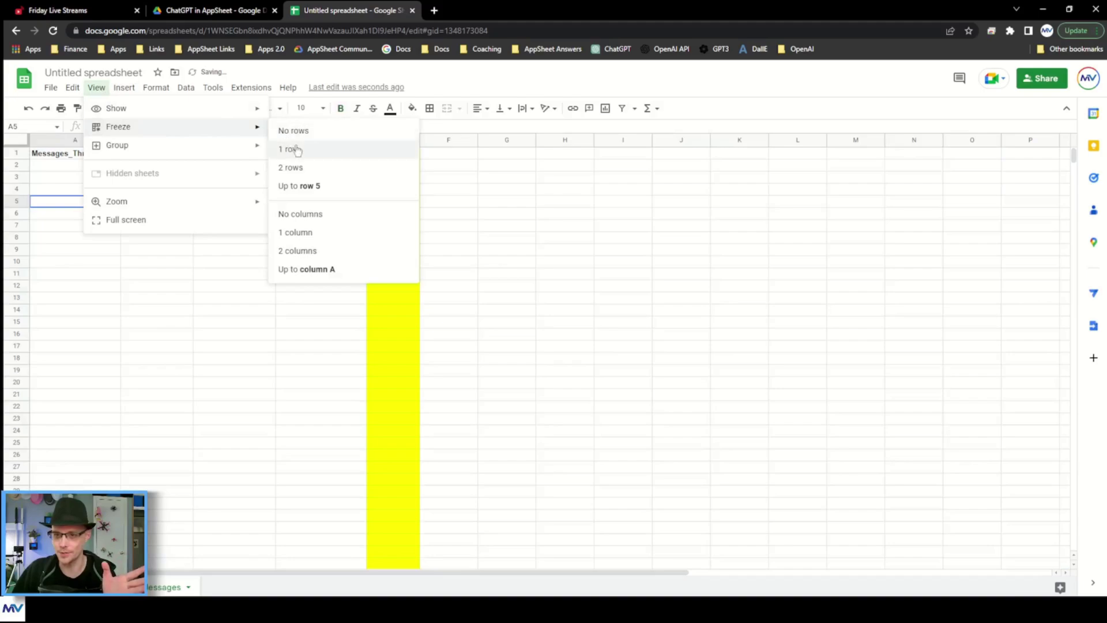
pyautogui.click(292, 149)
pyautogui.click(172, 156)
pyautogui.moveTo(173, 168); pyautogui.dragTo(192, 242)
pyautogui.moveTo(252, 174); pyautogui.dragTo(250, 243)
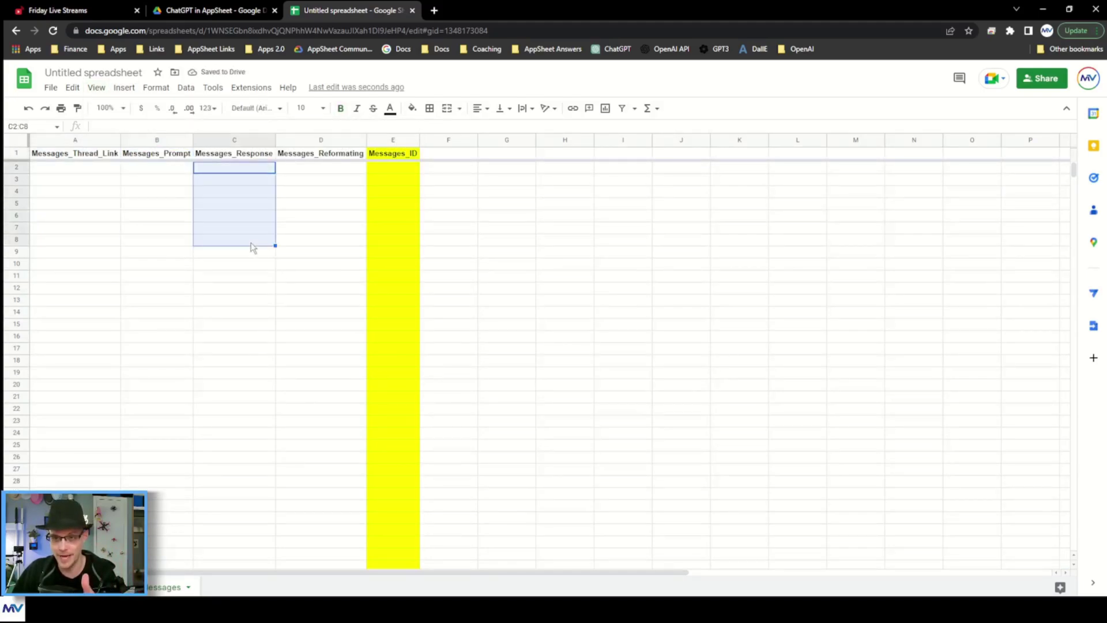
pyautogui.moveTo(328, 173); pyautogui.dragTo(338, 242)
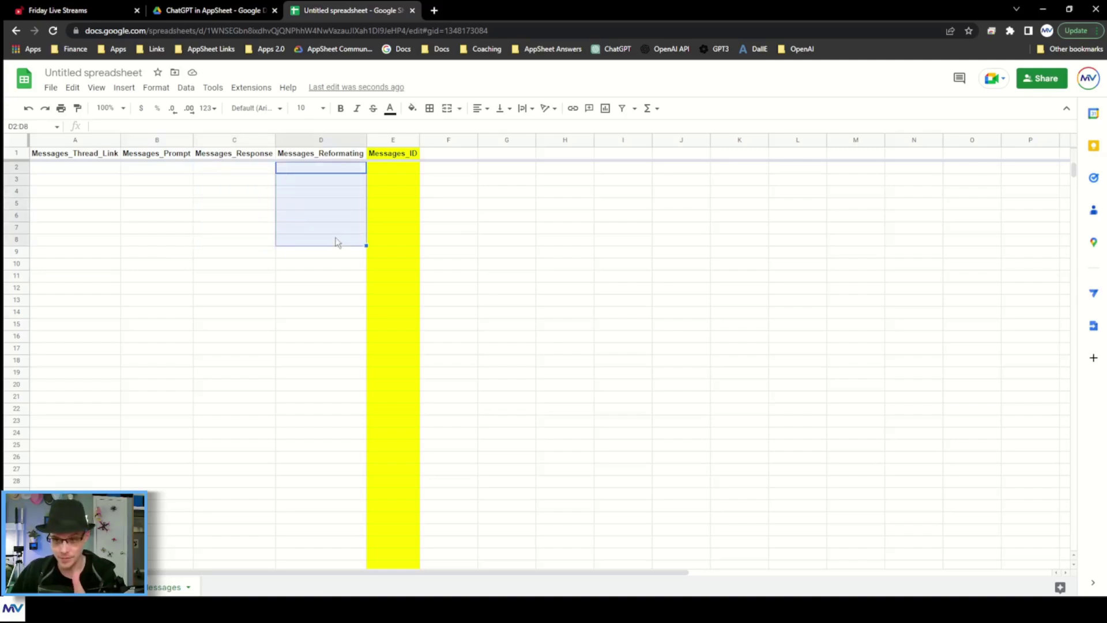
pyautogui.click(271, 204)
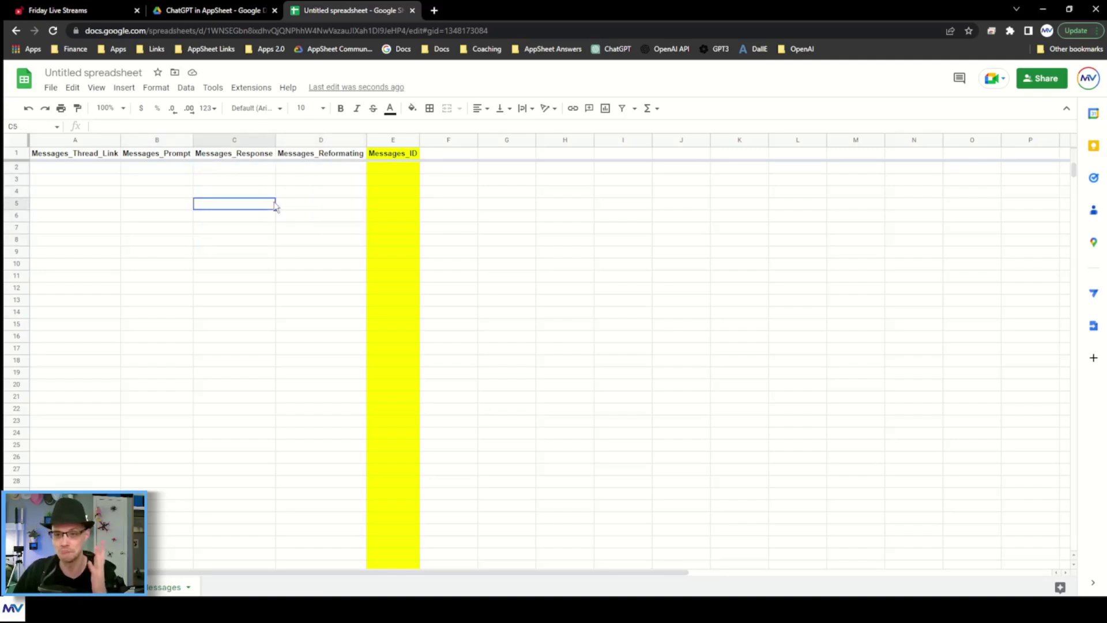
# - Insert a column between Messages_Reformating and Messages_ID and give it the header Messages_Number
pyautogui.rightClick(317, 142)
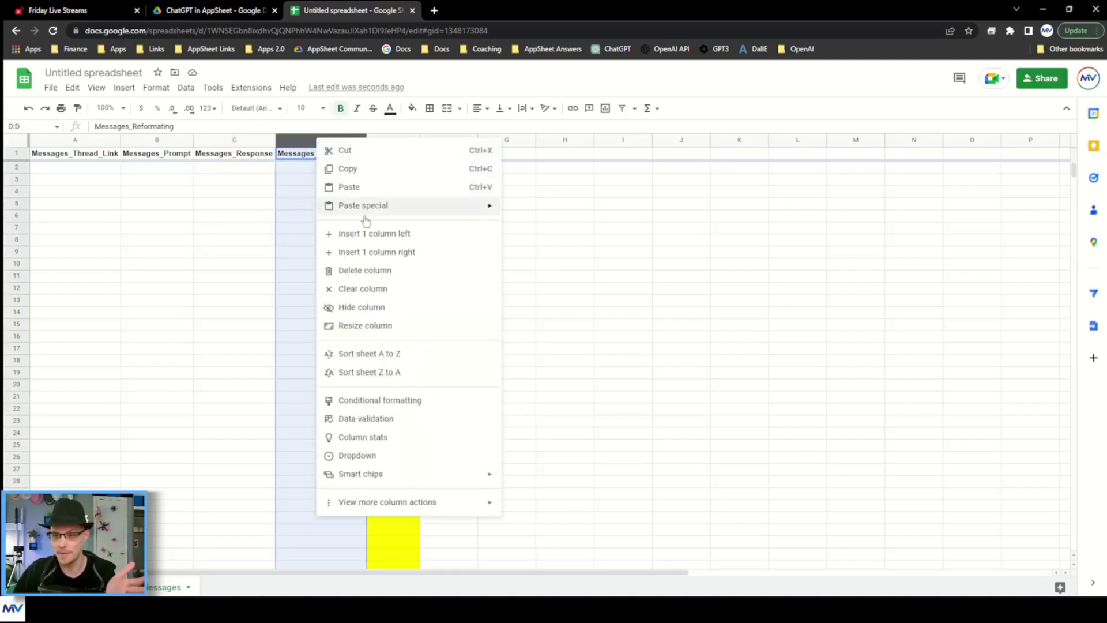
pyautogui.click(372, 252)
pyautogui.click(379, 157)
pyautogui.write('Messages_Number')
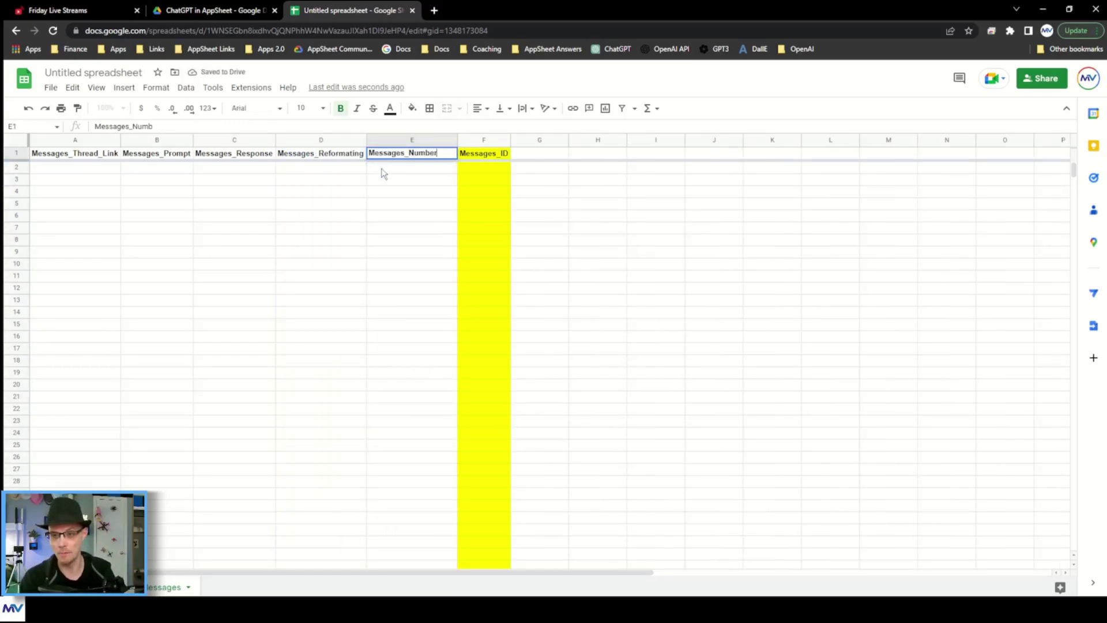
# - Finish entering the Messages_Number header in the column before Messages_ID
pyautogui.press('Return')
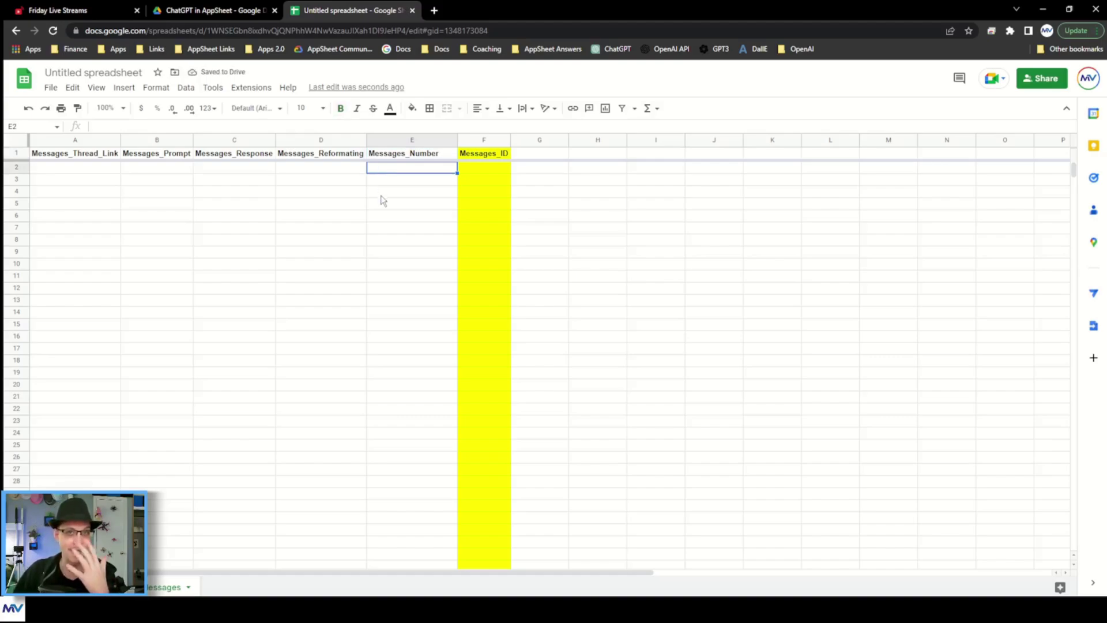
pyautogui.click(403, 181)
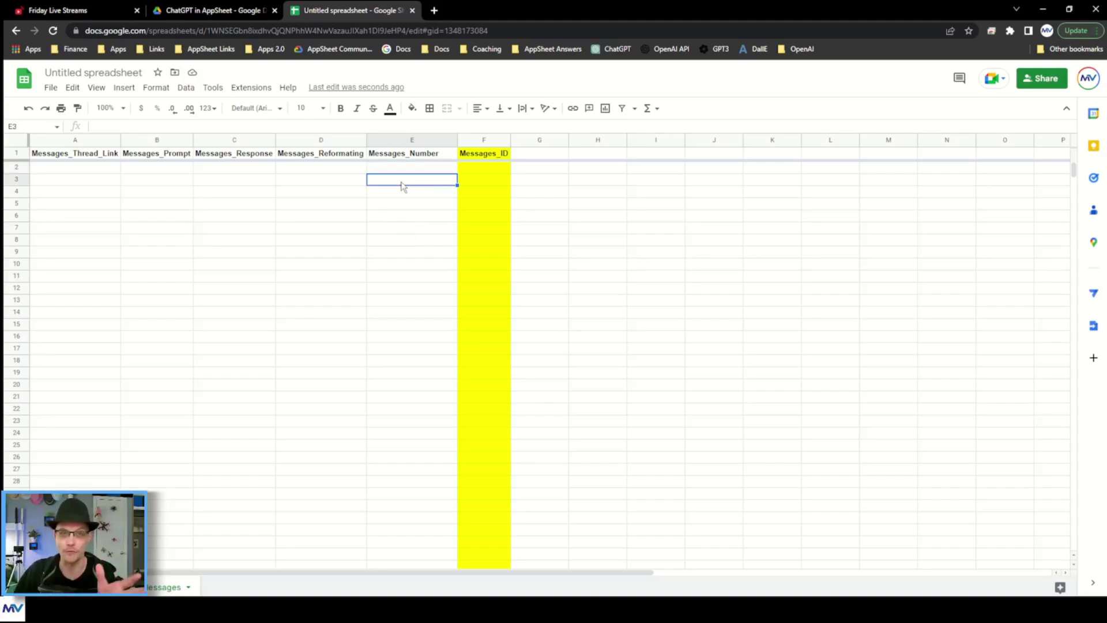
pyautogui.click(395, 169)
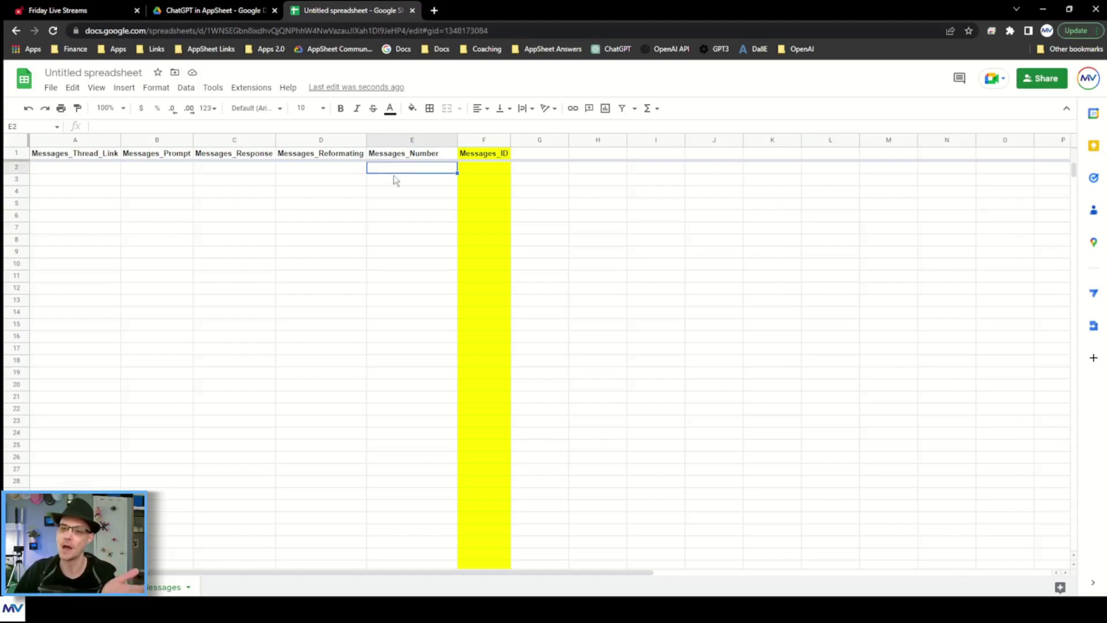
pyautogui.click(396, 205)
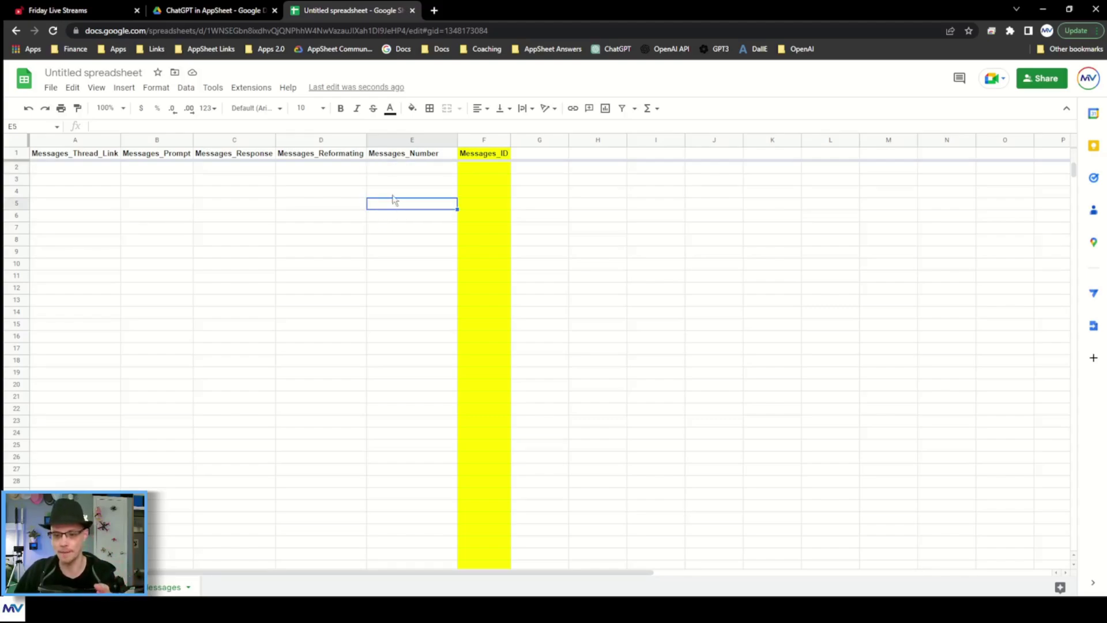
# - Return to the Threads sheet and rename the spreadsheet as ChatGPT in AppSheet
pyautogui.click(92, 587)
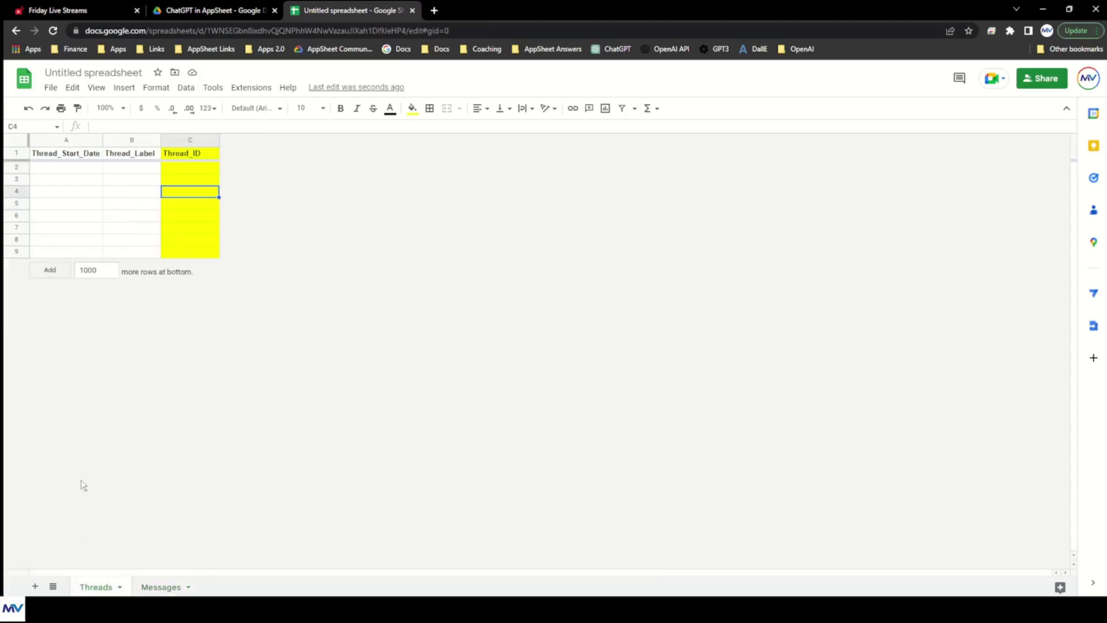
pyautogui.click(106, 181)
pyautogui.click(94, 72)
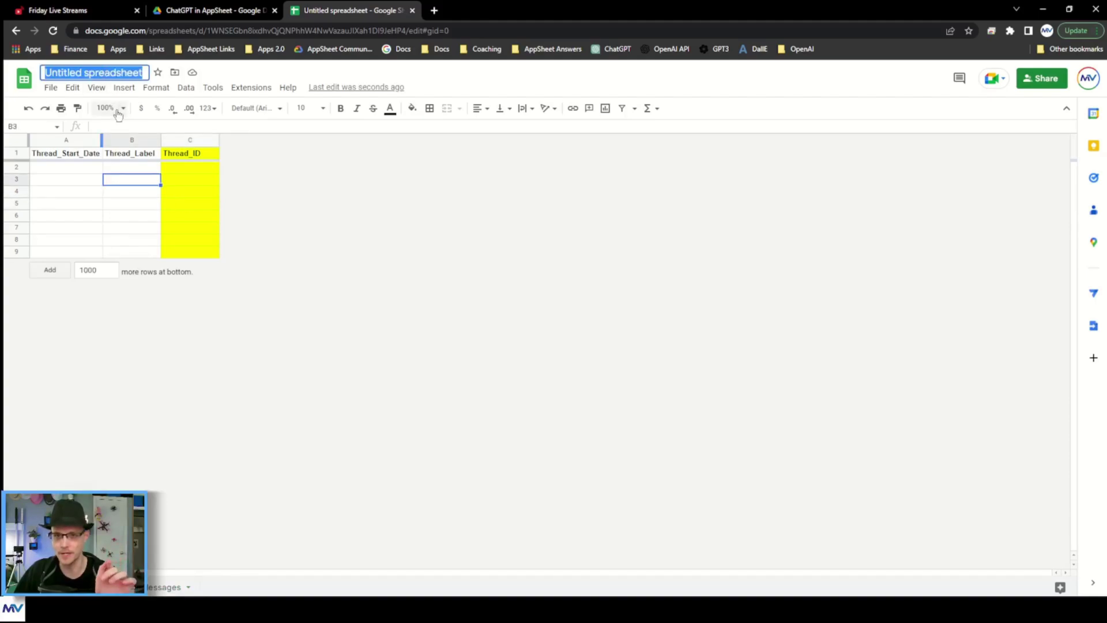
pyautogui.write('Ch')
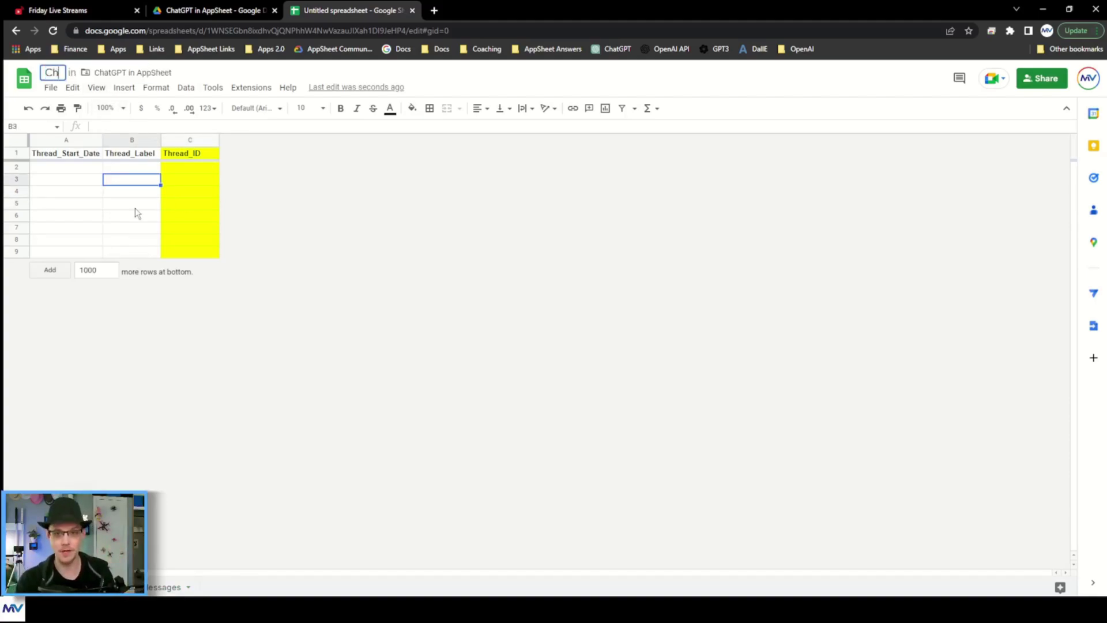
pyautogui.write('atGPT in AppSheet')
pyautogui.press('Return')
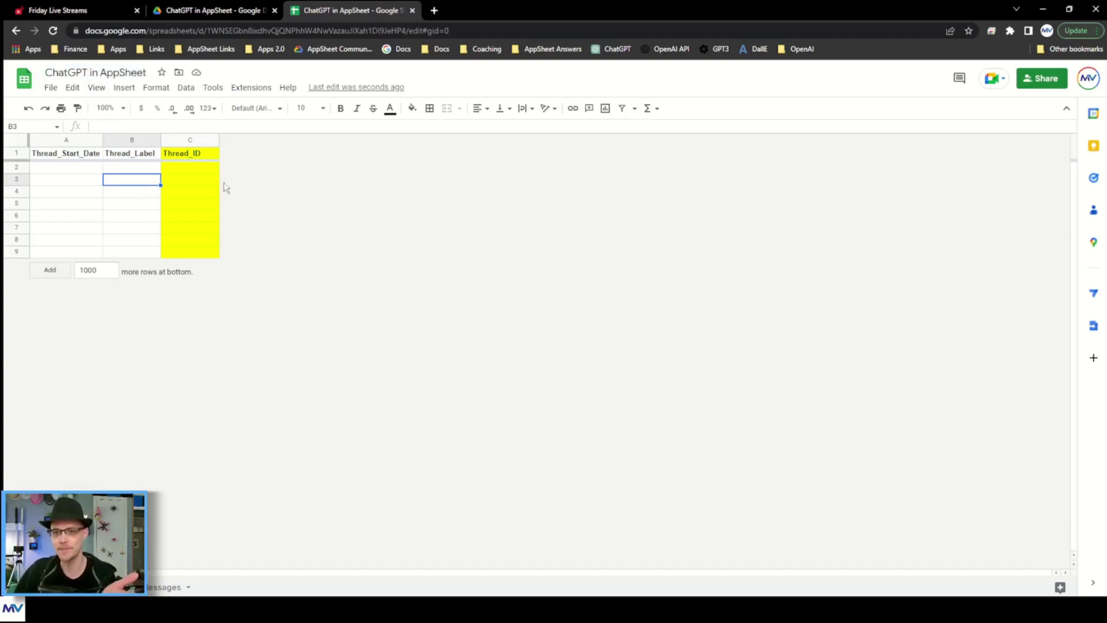
# - Create an AppSheet app from the spreadsheet
pyautogui.click(251, 87)
pyautogui.moveTo(300, 176)
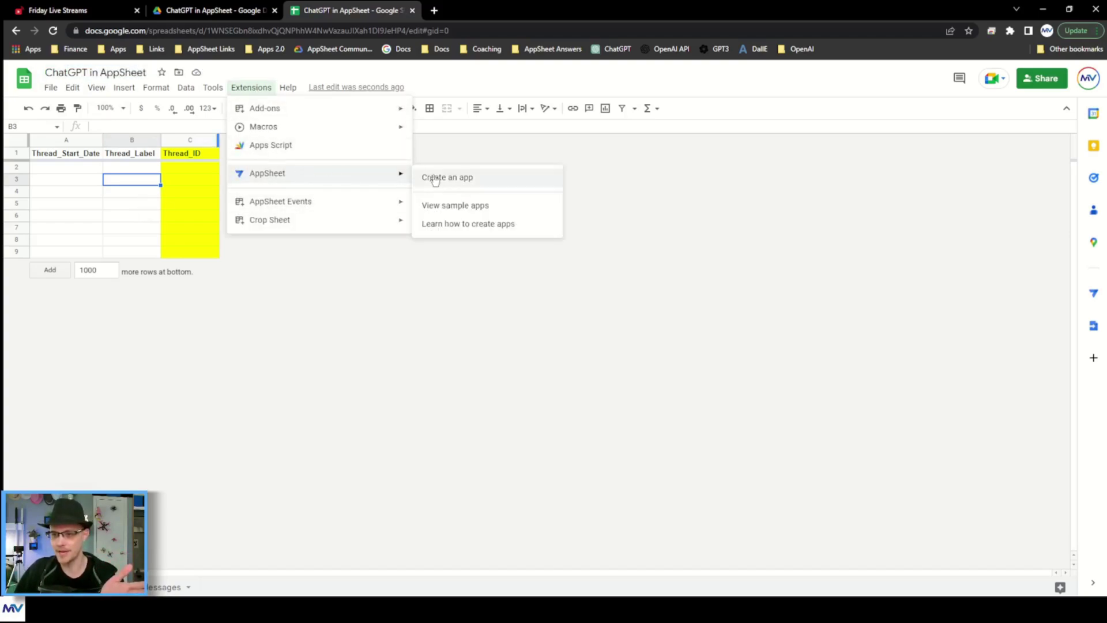
pyautogui.click(434, 177)
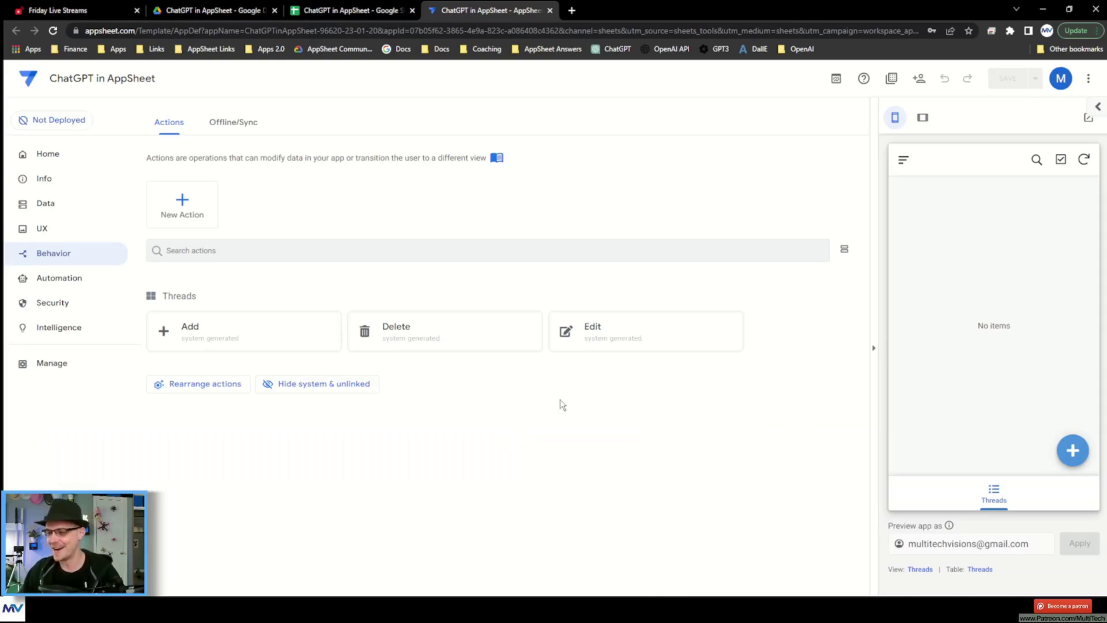
# - Open the Threads table's column settings and make Thread_Label the label instead of Thread_ID
pyautogui.click(60, 209)
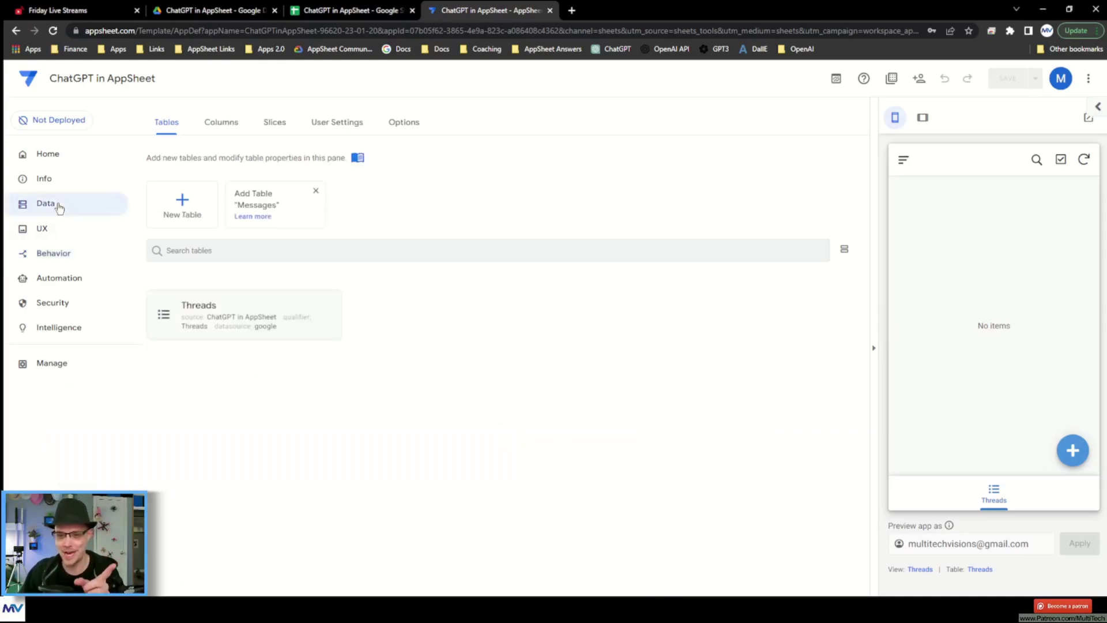
pyautogui.click(229, 129)
pyautogui.click(262, 252)
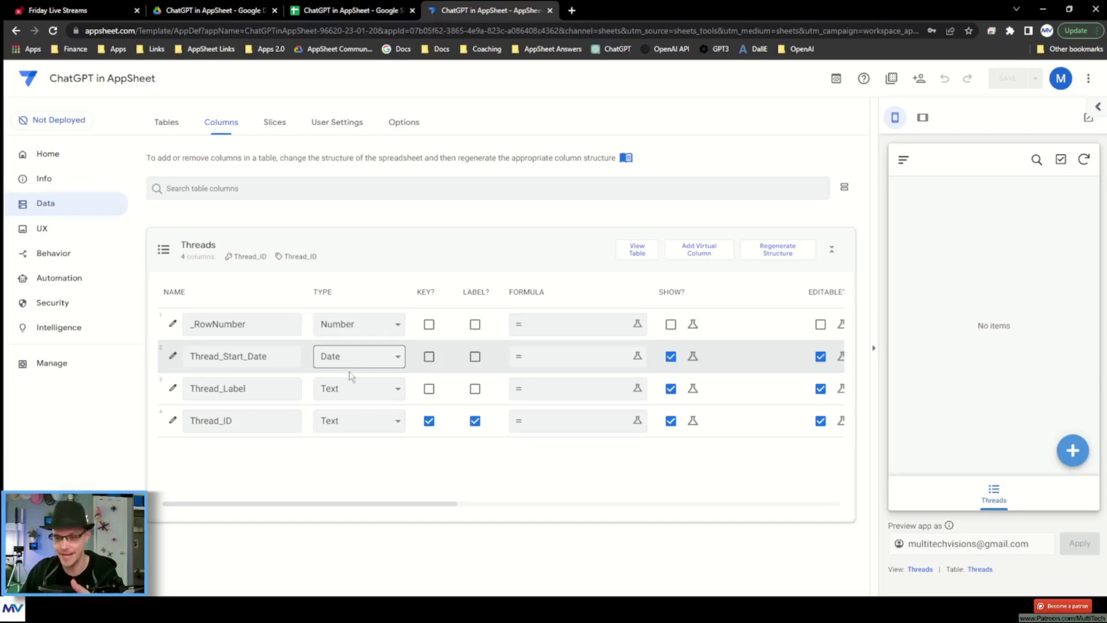
pyautogui.click(475, 390)
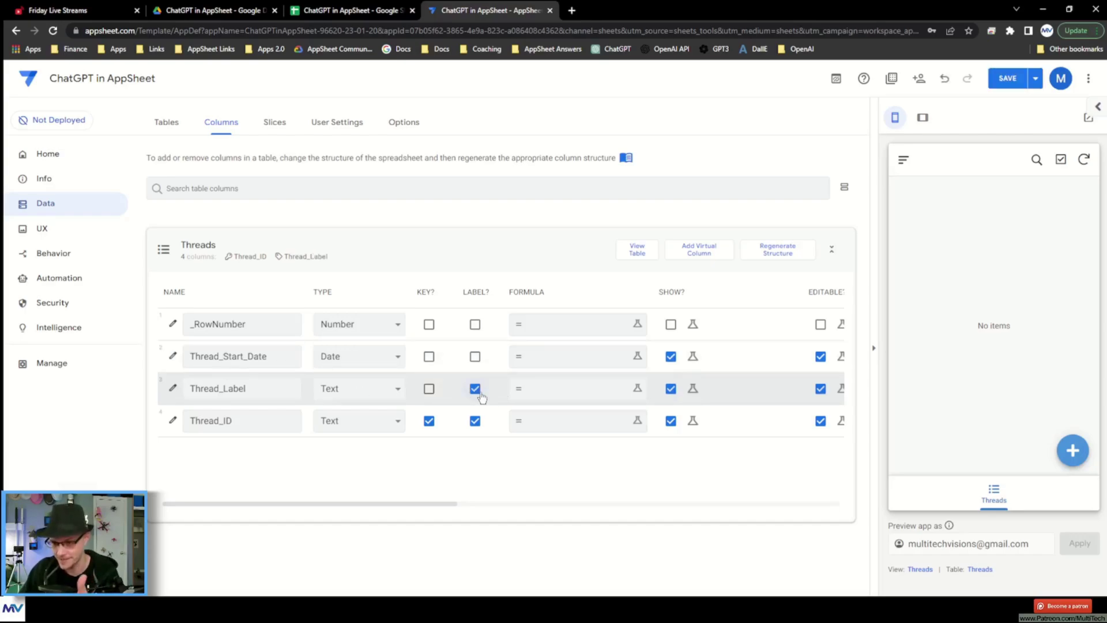
pyautogui.click(475, 421)
# - Check the initial values of the Threads columns, hide the Thread_ID column and save the app
pyautogui.hscroll(10, 565, 473)
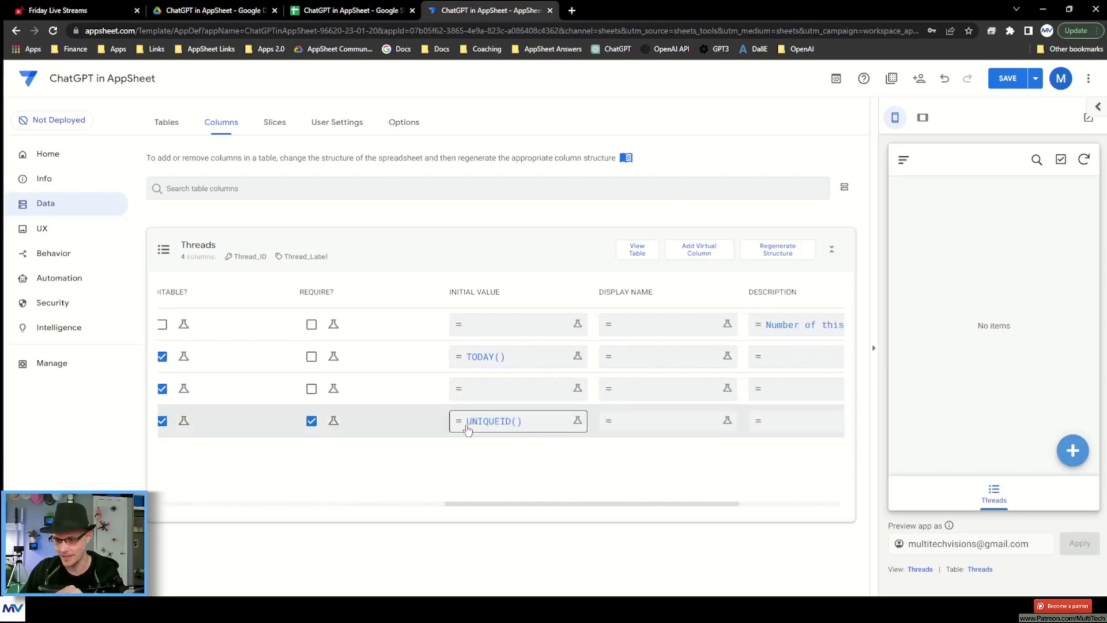
pyautogui.hscroll(-10, 386, 460)
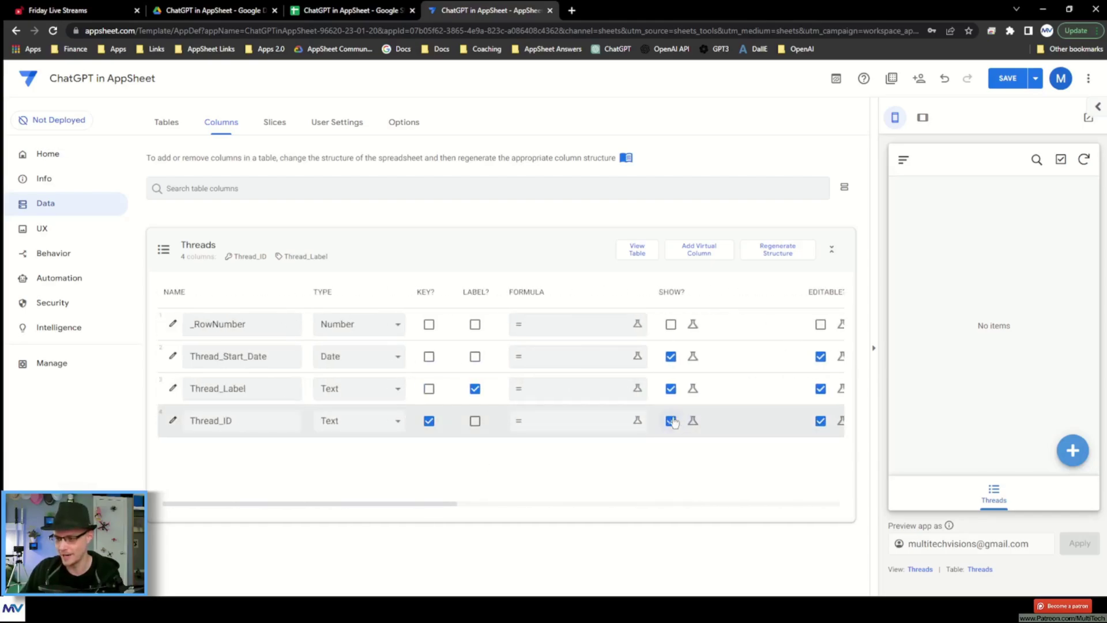
pyautogui.click(671, 421)
pyautogui.click(1010, 79)
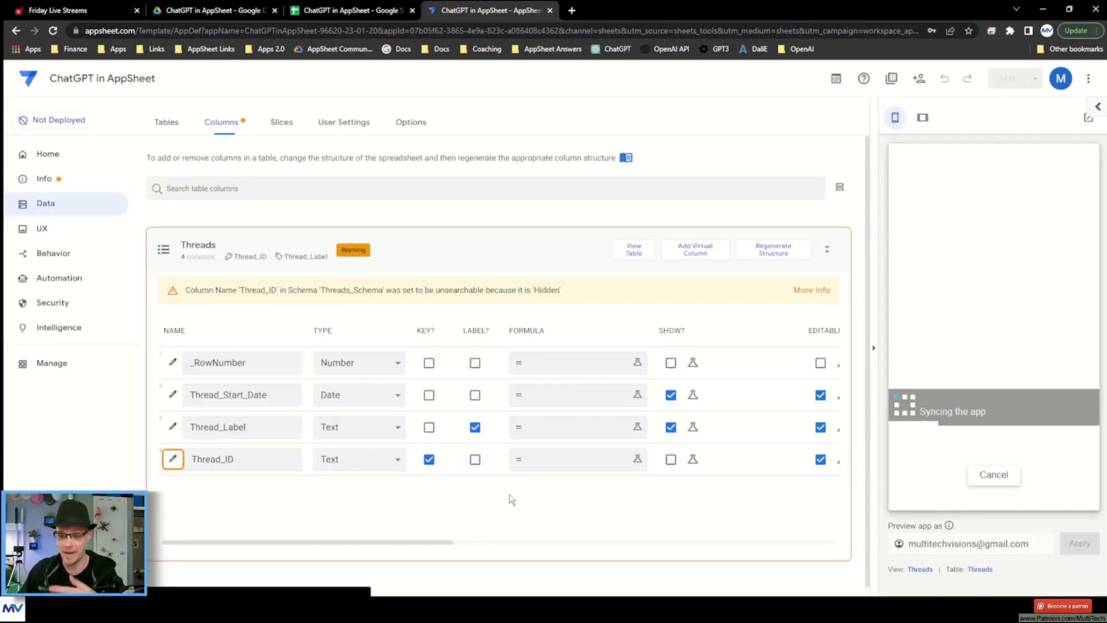
# - Add the suggested Messages table to the app's data and collapse its settings
pyautogui.click(413, 256)
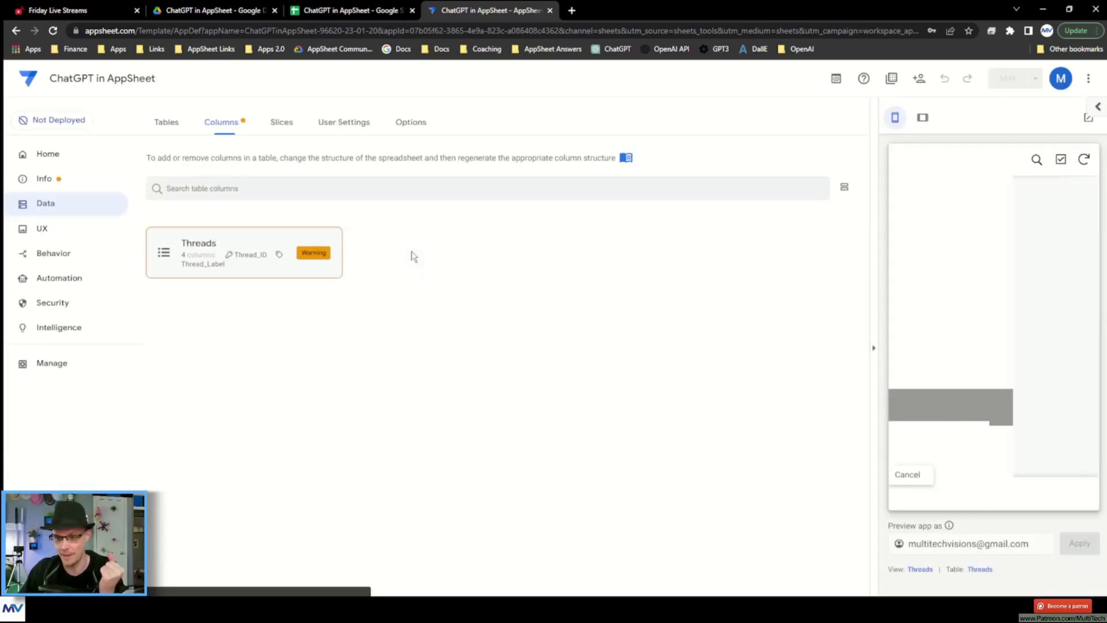
pyautogui.click(168, 124)
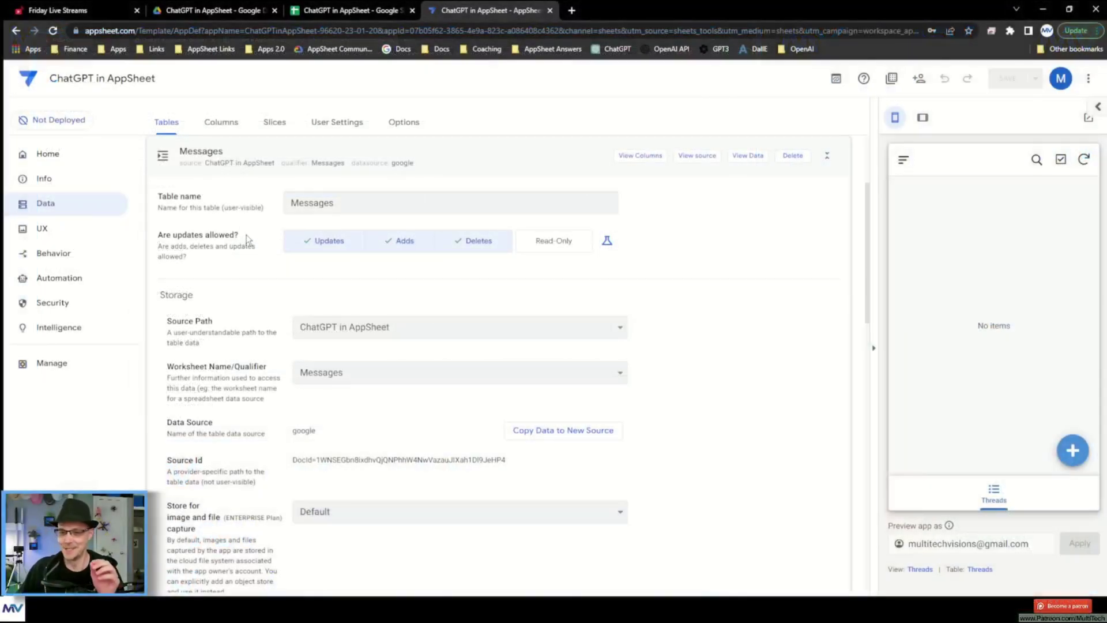
pyautogui.click(215, 162)
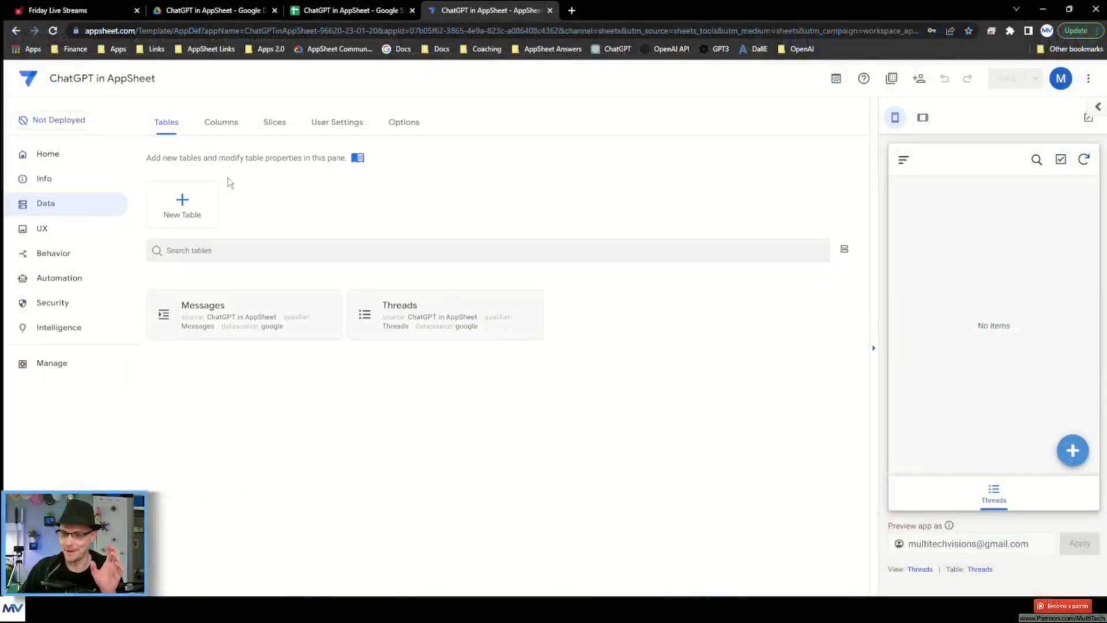
# - Open the Messages table's column settings and make Messages_ID the key instead of Messages_Thread_Link
pyautogui.click(230, 128)
pyautogui.click(281, 248)
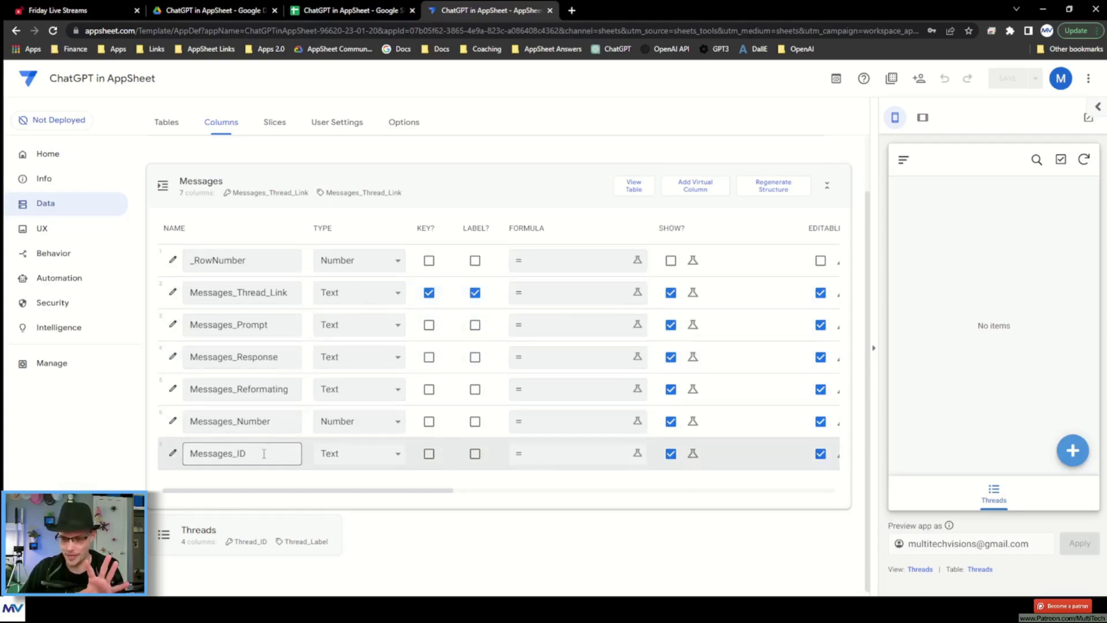
pyautogui.click(429, 454)
pyautogui.click(429, 293)
# - Make Messages_ID required and hidden, and set its initial value to uniqueid()
pyautogui.hscroll(3, 461, 452)
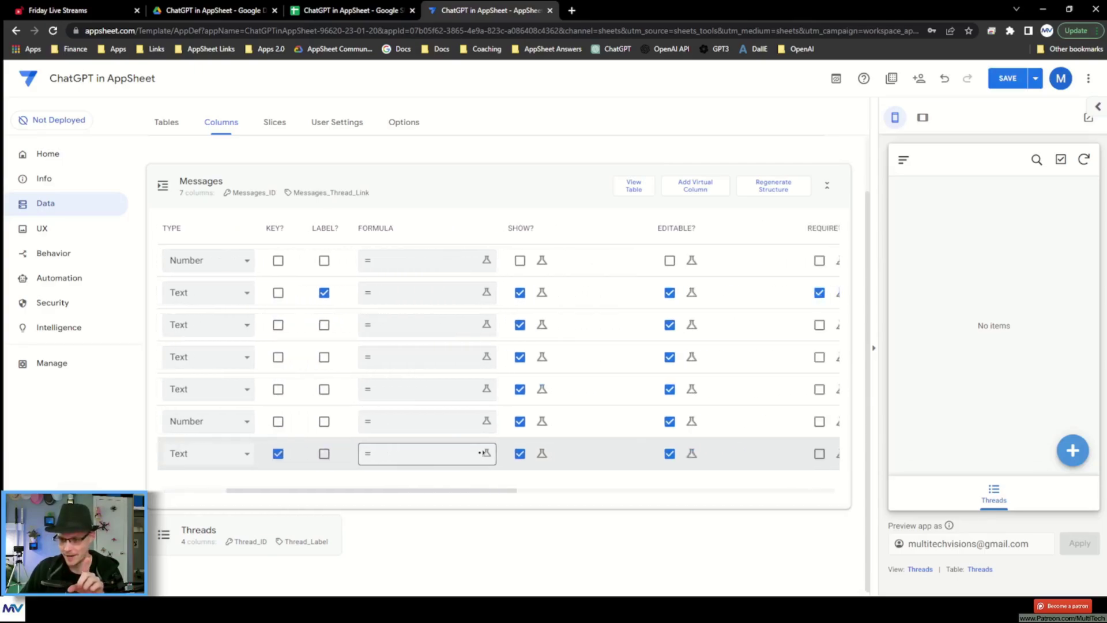
pyautogui.hscroll(3, 481, 453)
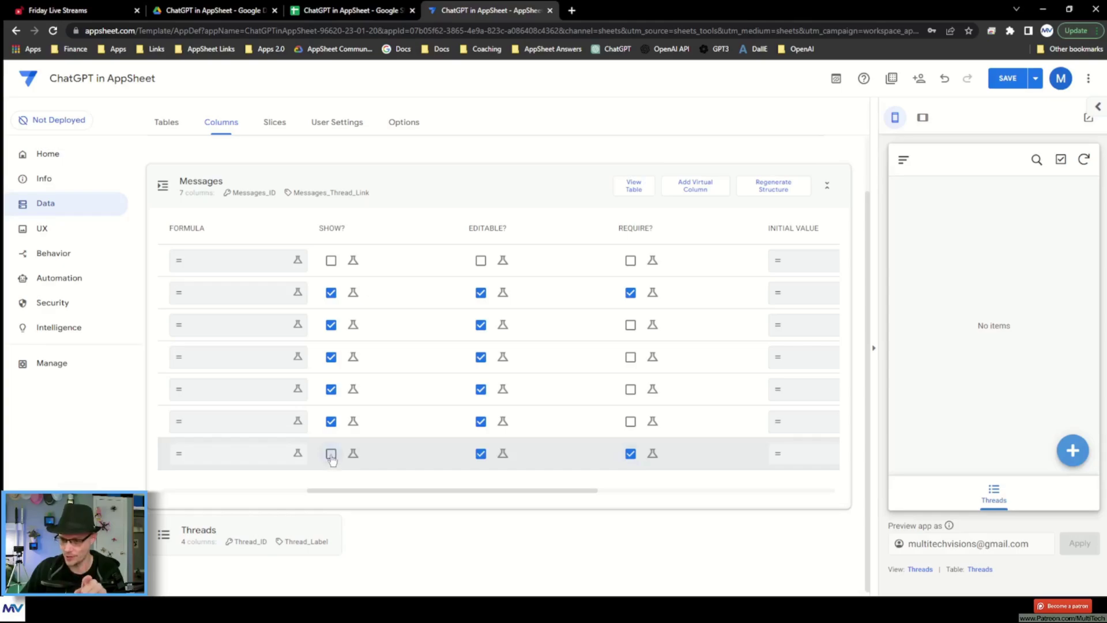
pyautogui.hscroll(5, 715, 473)
pyautogui.click(656, 453)
pyautogui.write('uniqueid()')
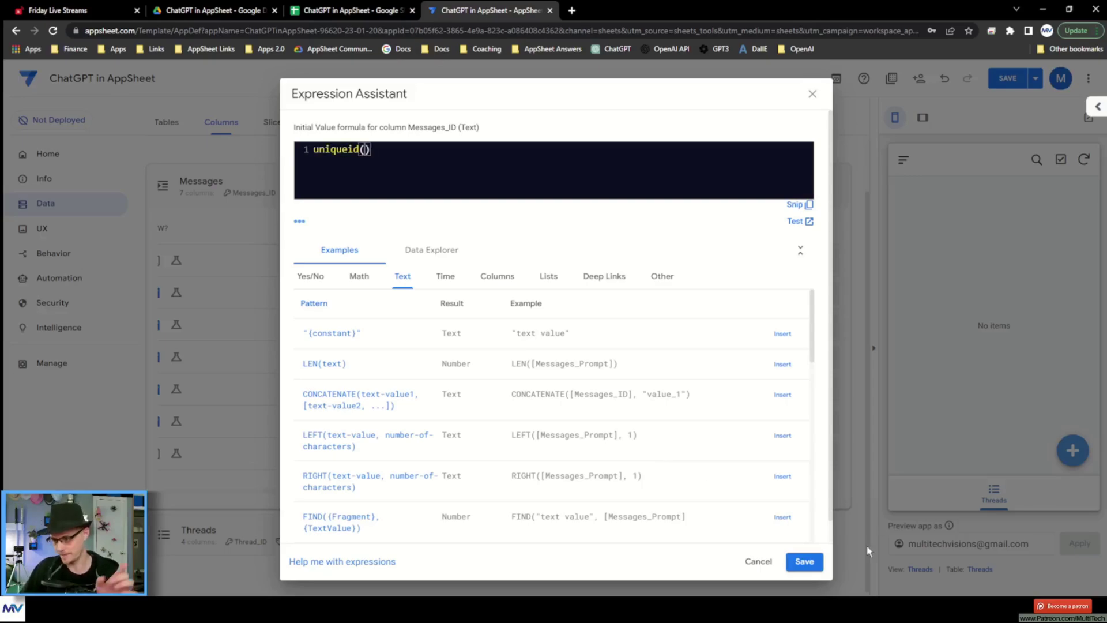
pyautogui.click(805, 561)
# - Set the type of the Messages_Reformating, Messages_Response and Messages_Prompt columns to LongText
pyautogui.hscroll(-5, 648, 451)
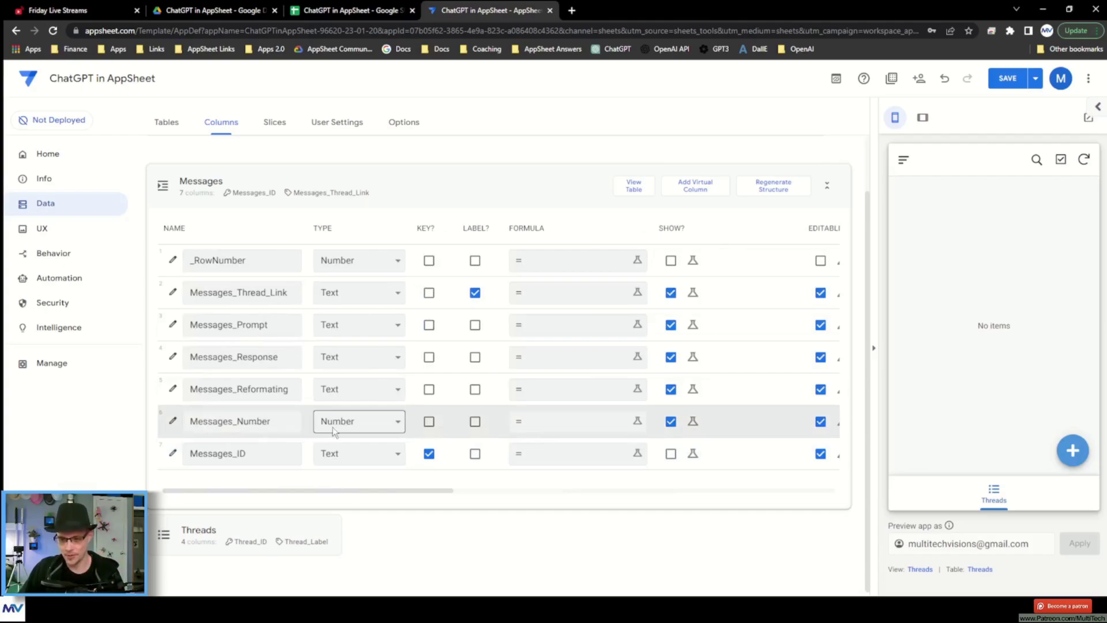
pyautogui.click(335, 391)
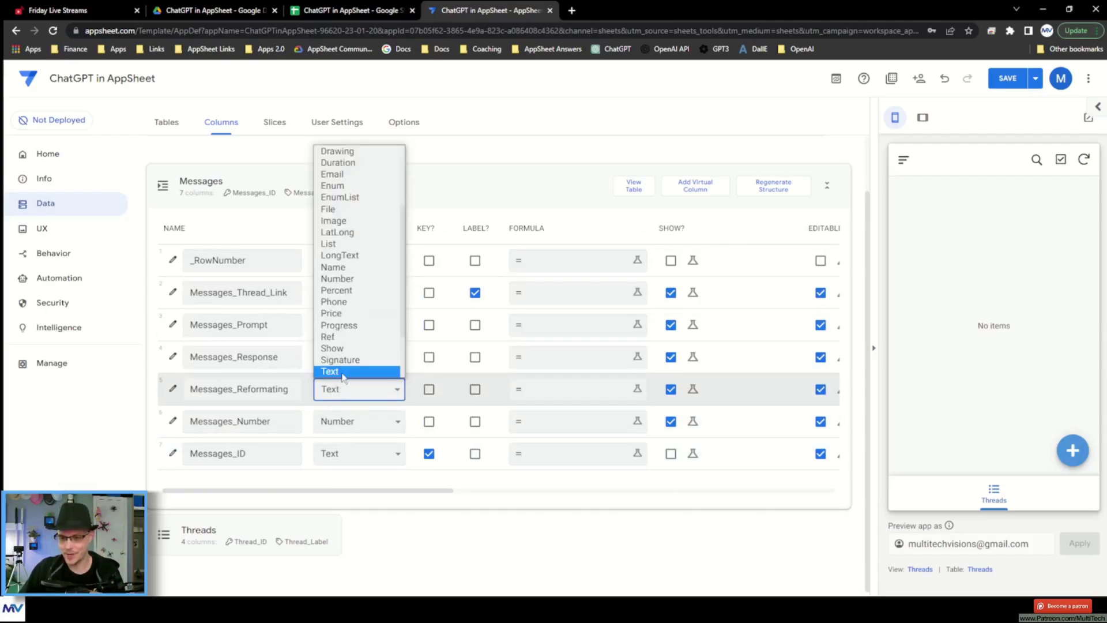
pyautogui.click(340, 255)
pyautogui.click(352, 357)
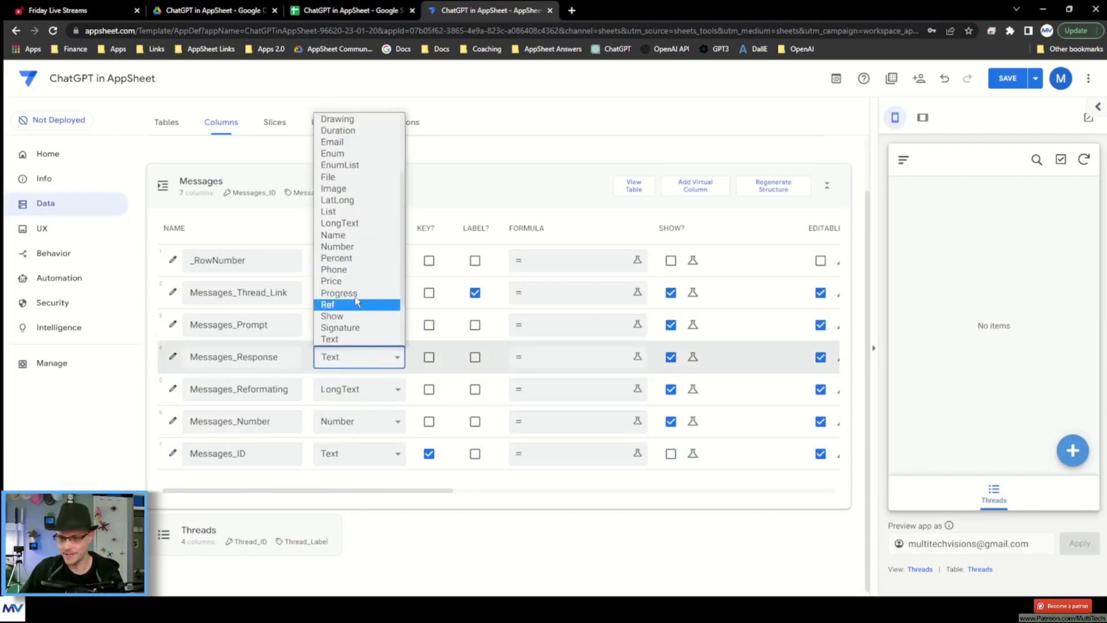
pyautogui.click(331, 212)
pyautogui.click(355, 357)
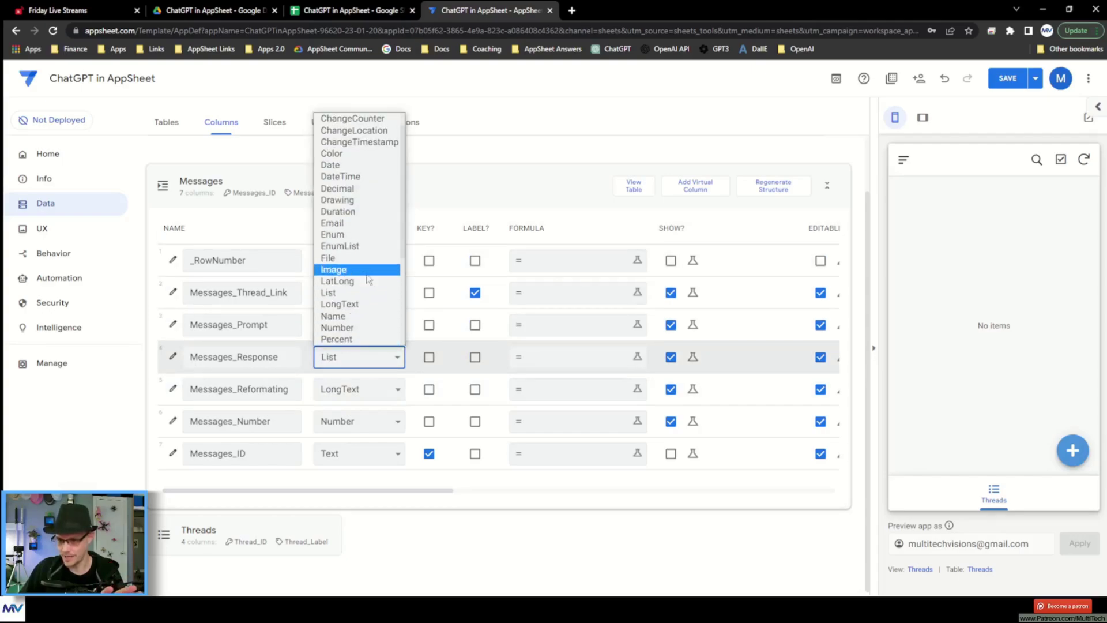
pyautogui.click(365, 304)
pyautogui.click(375, 325)
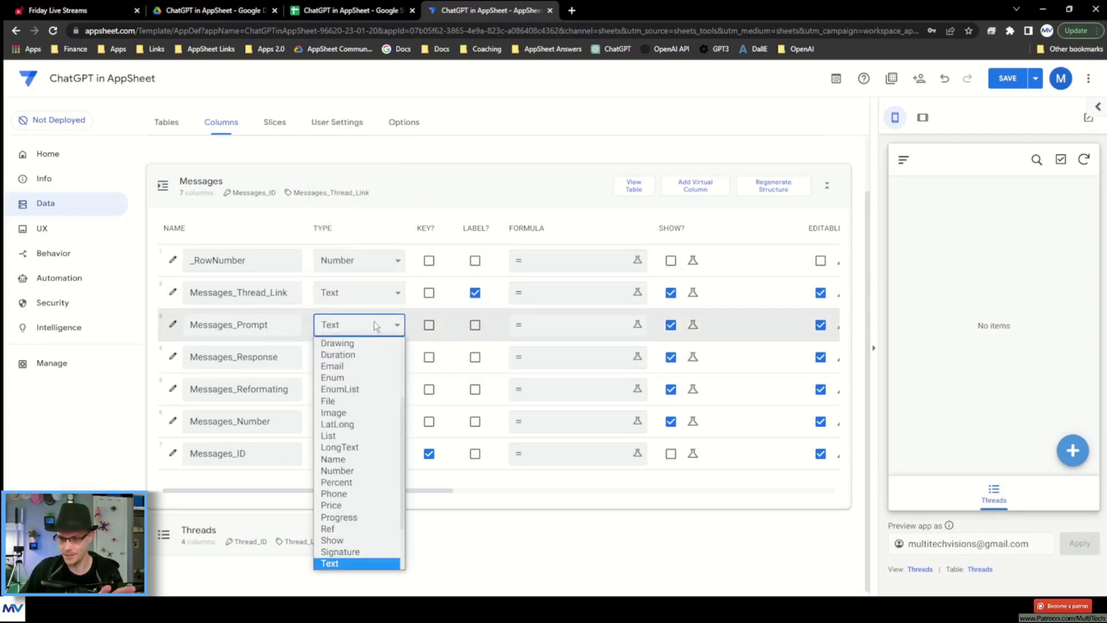
pyautogui.click(340, 448)
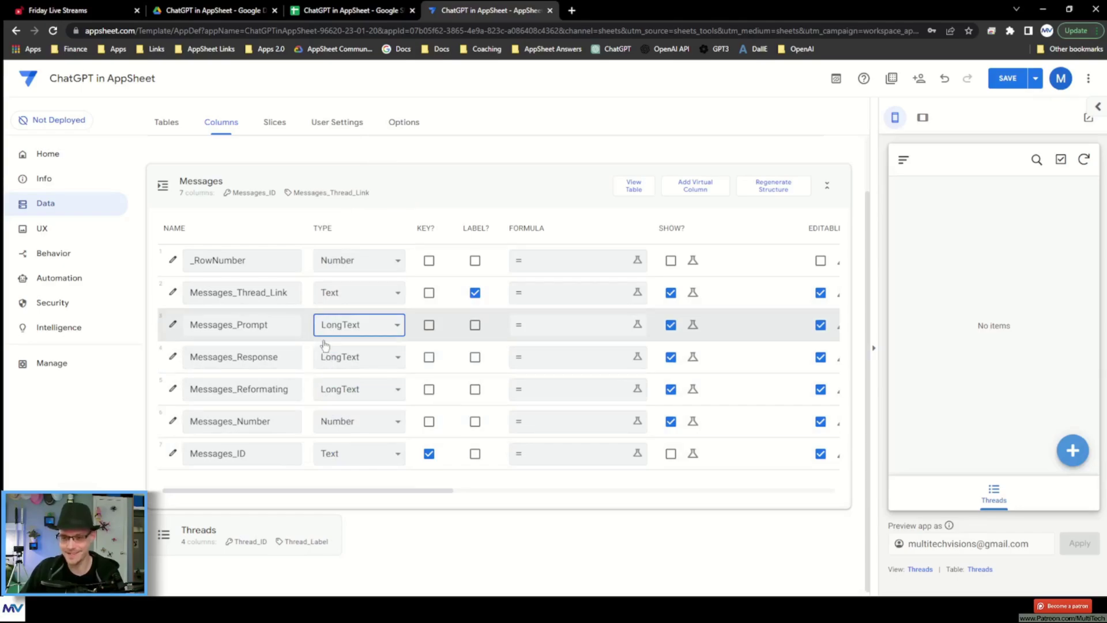
# - Set Messages_Thread_Link to type Ref with Threads as source table and enable its "Is a part of" option
pyautogui.click(363, 292)
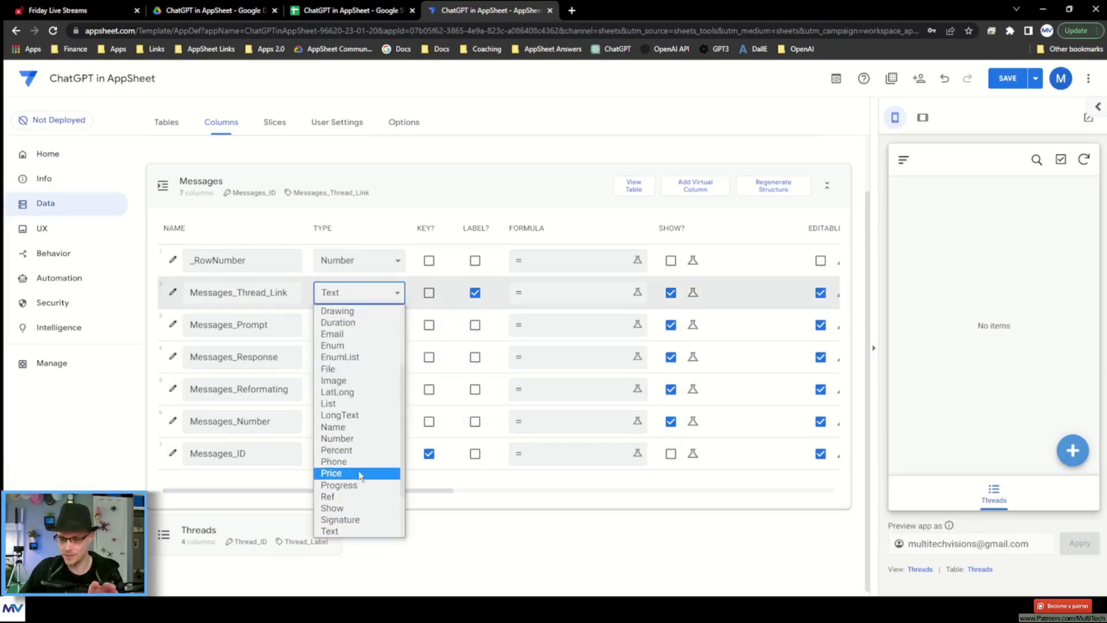
pyautogui.click(353, 497)
pyautogui.click(520, 362)
pyautogui.click(513, 391)
pyautogui.click(489, 387)
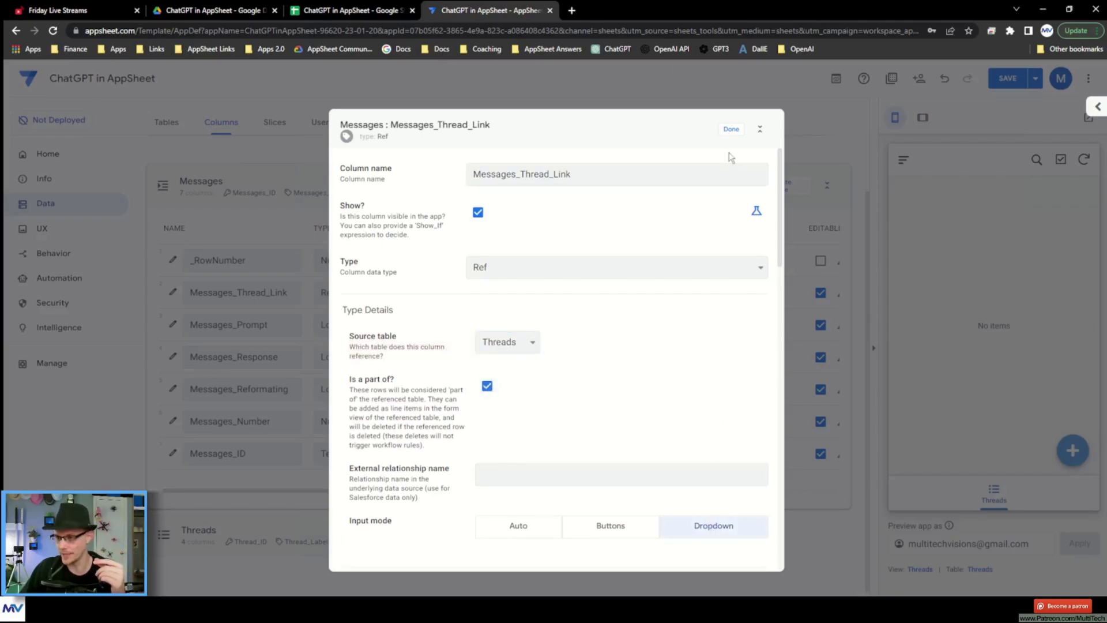
pyautogui.click(732, 130)
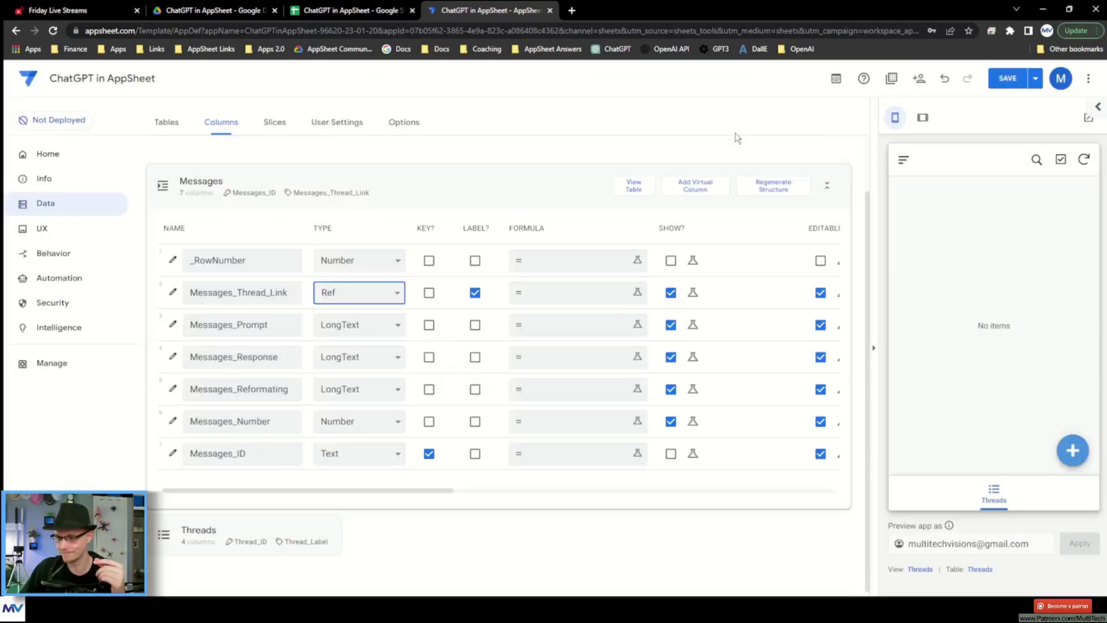
# - Make Messages_Prompt the label instead of Messages_Thread_Link, and hide the Messages_Thread_Link column
pyautogui.click(476, 294)
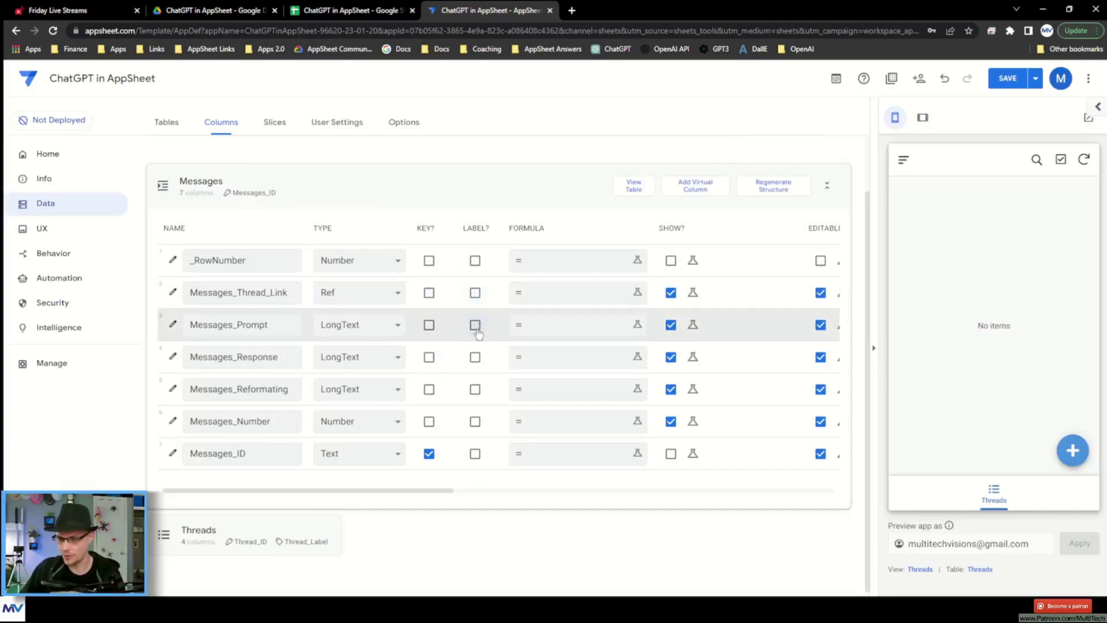
pyautogui.click(476, 326)
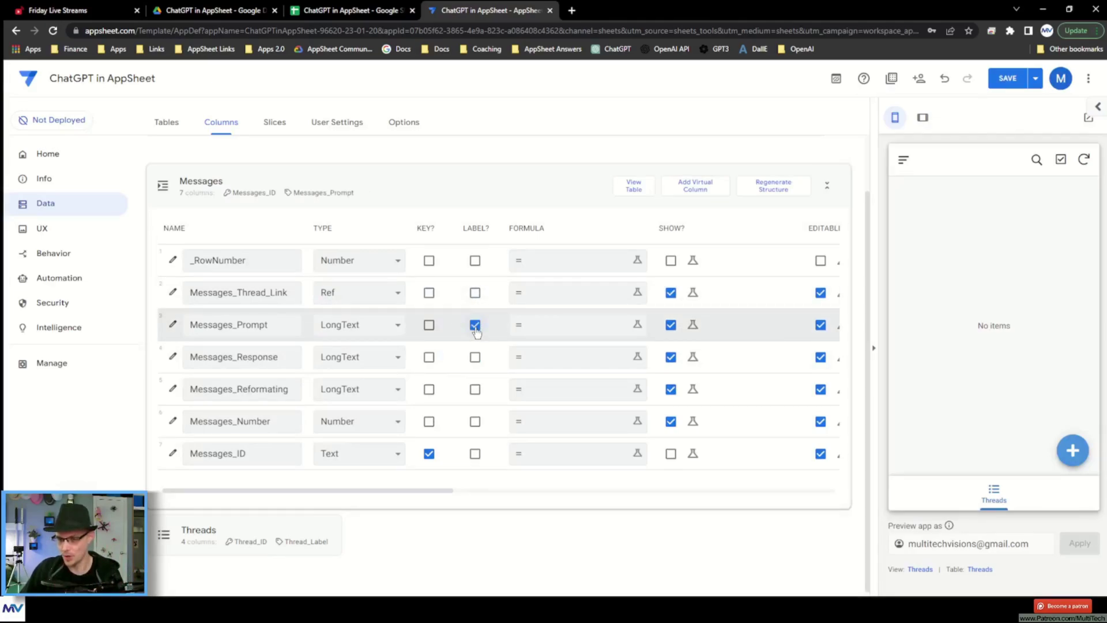
pyautogui.click(671, 293)
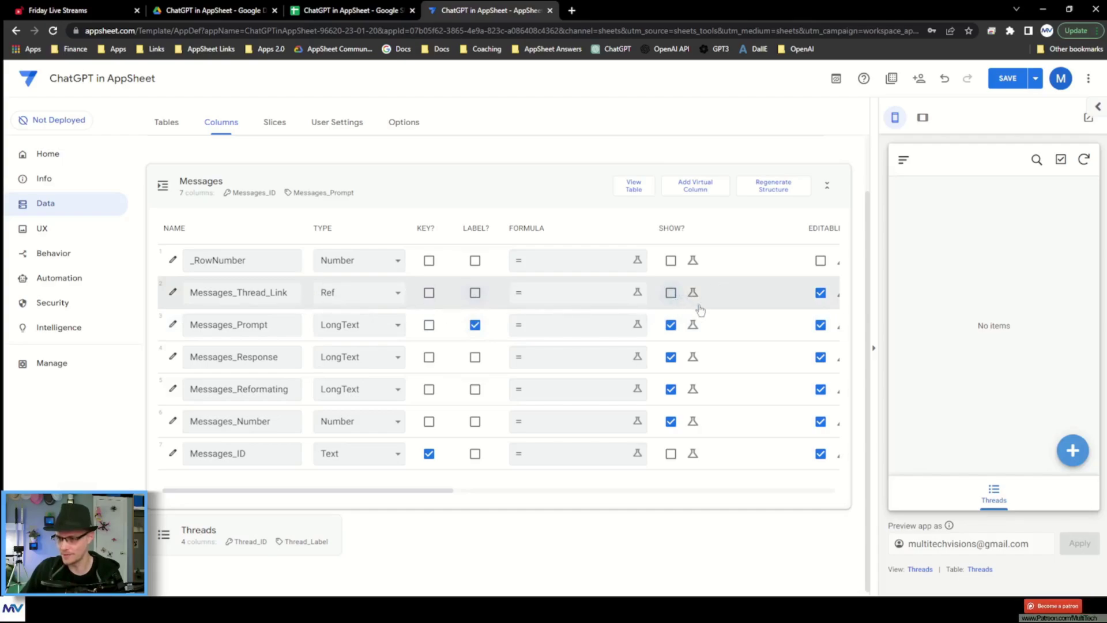
# - Enter Context("ViewType") <> "Form" as the Show_If expression of the Messages_Response column
pyautogui.click(694, 358)
pyautogui.click(705, 362)
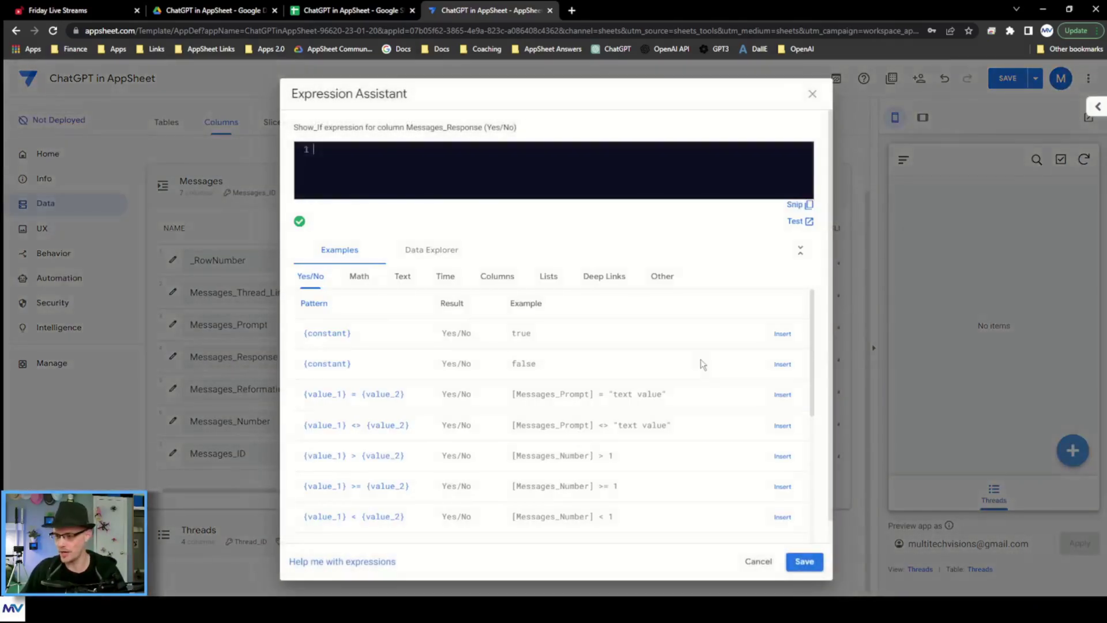
pyautogui.write('Context("ViewType") <> "Form')
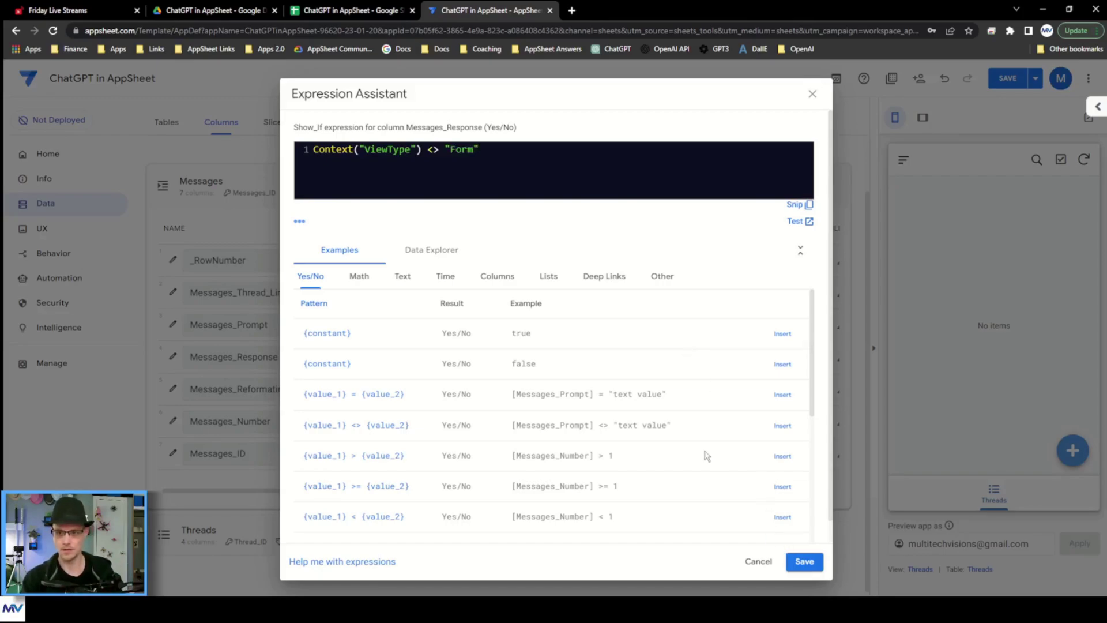
# - Rework the Show_If expression into and(Context("ViewType") = "Form", IsNotBlank([_this]))
pyautogui.press('Home')
pyautogui.press('Return')
pyautogui.press('Up')
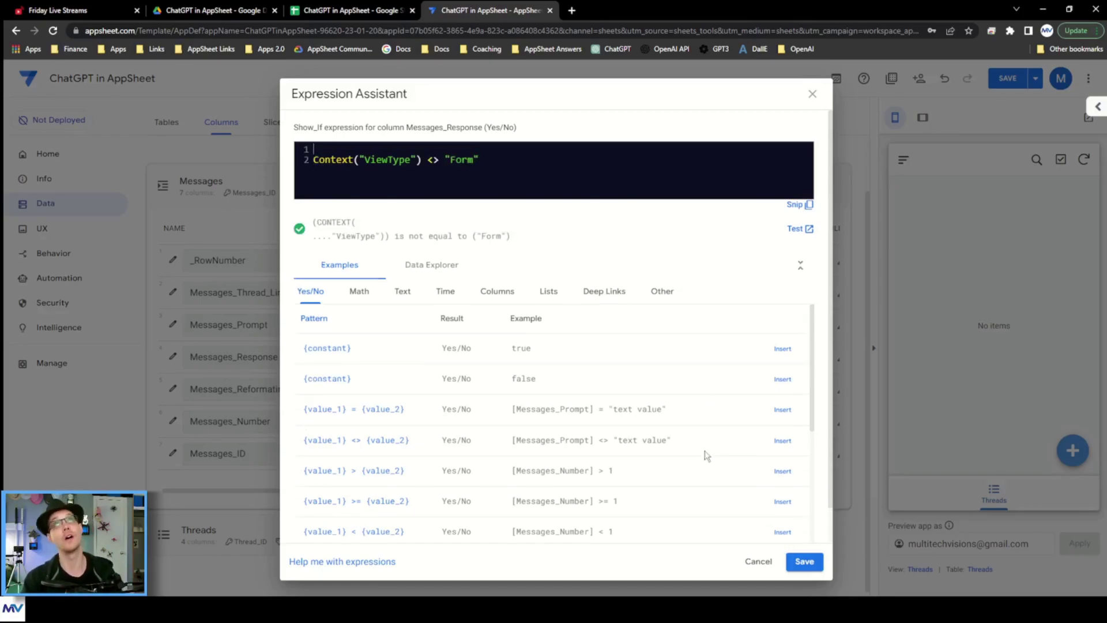
pyautogui.write('and(')
pyautogui.press('Right')
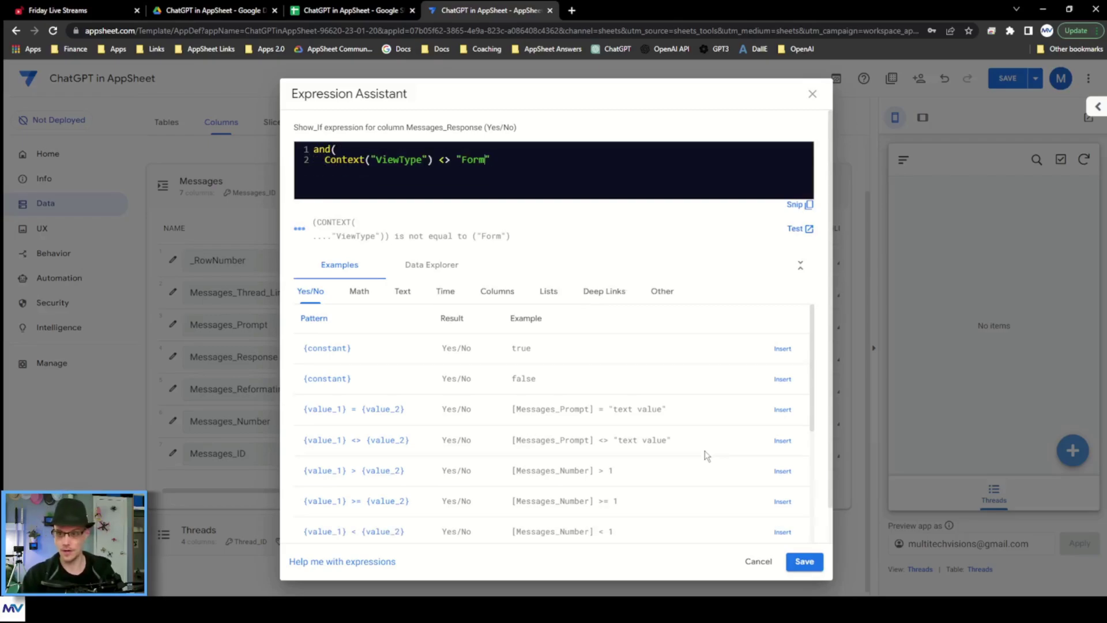
pyautogui.write('=')
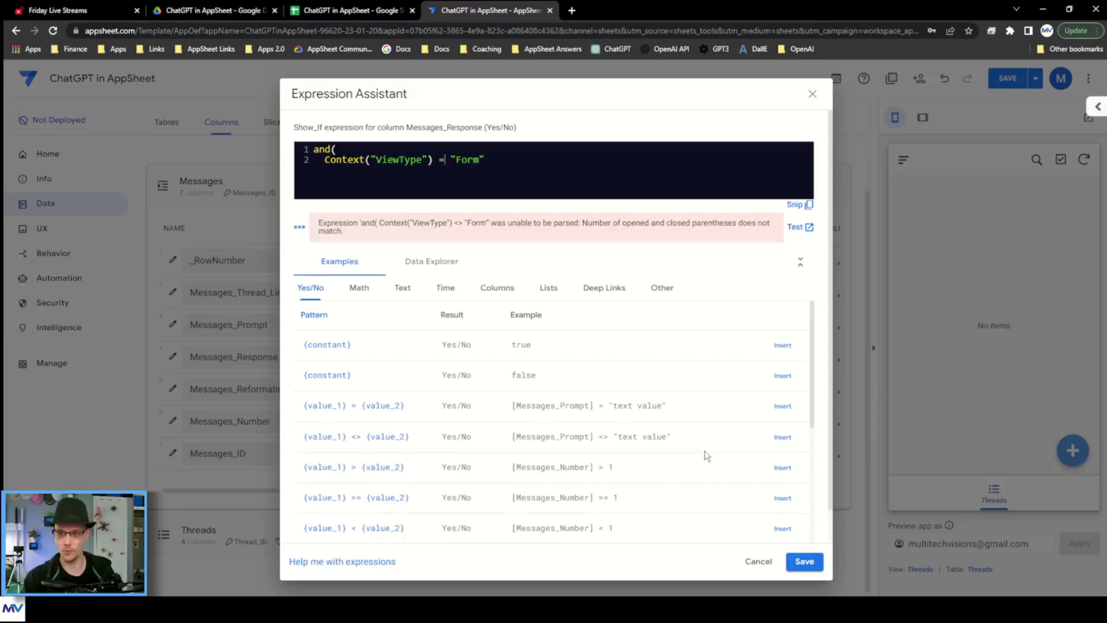
pyautogui.write('IsBlank([_this])')
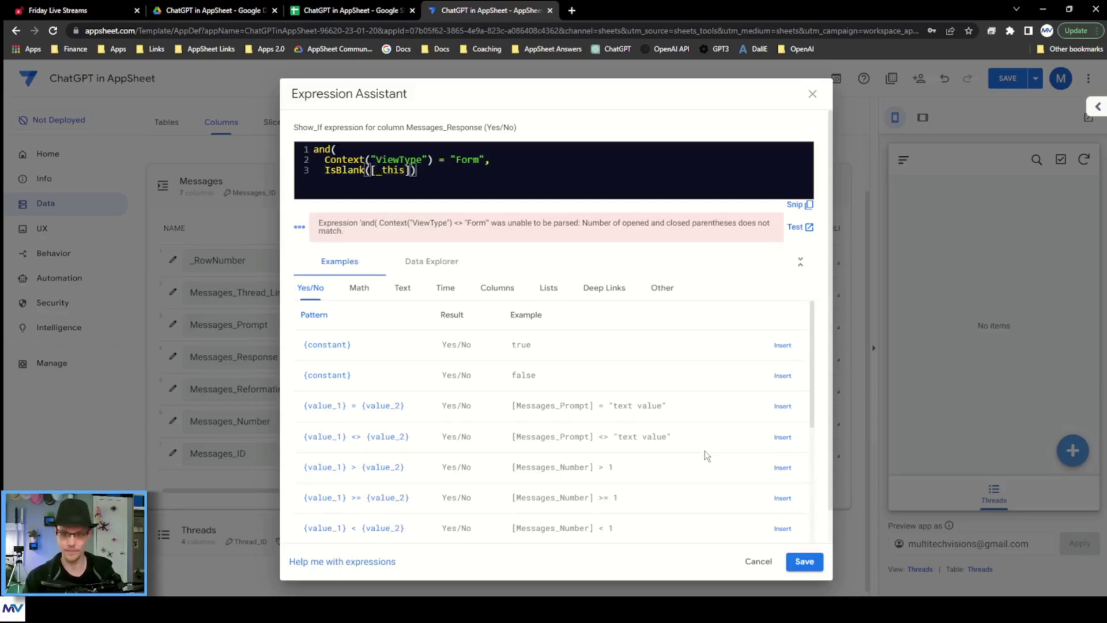
pyautogui.press('Return')
pyautogui.write(')')
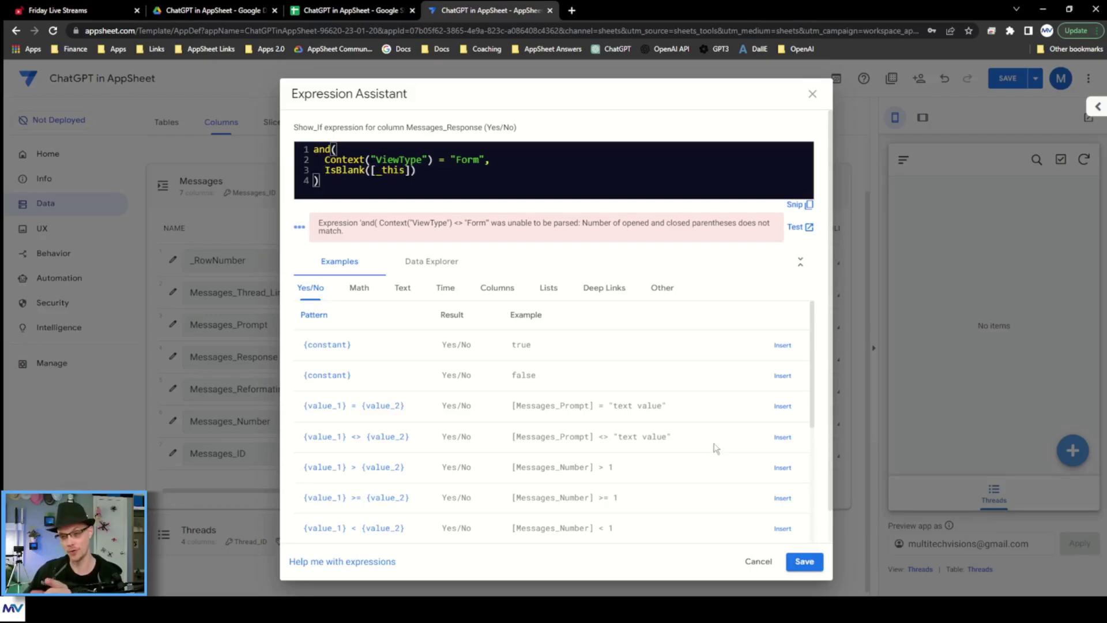
pyautogui.click(336, 170)
pyautogui.write('Not')
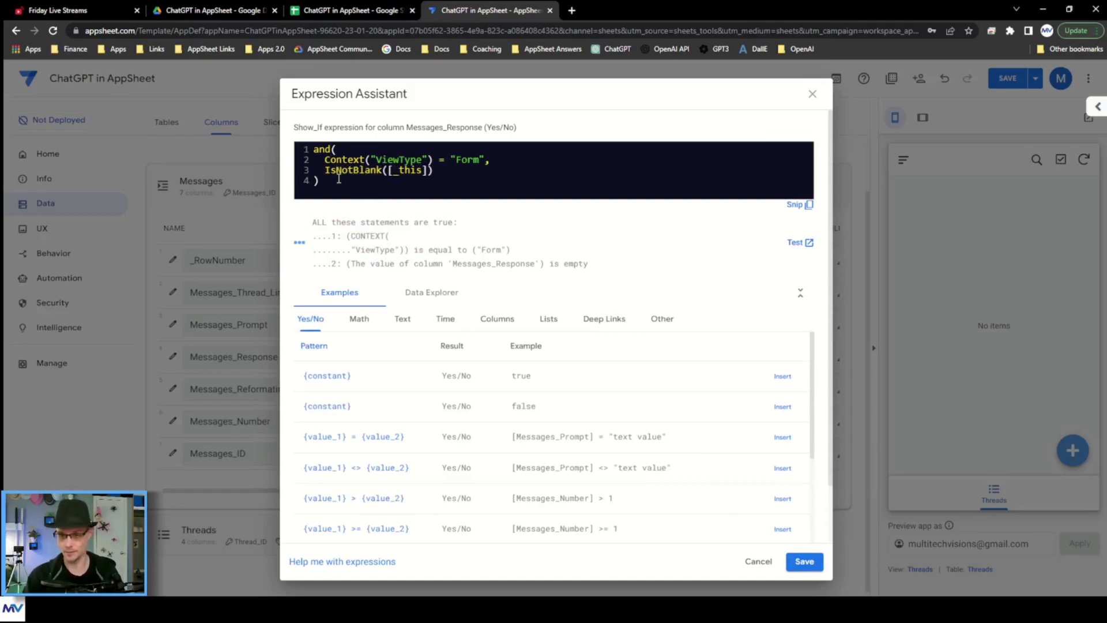
# - Convert the Show_If expression to IF(Context("ViewType") = "Form", IsNotBlank([_this]), true)
pyautogui.press('Delete')
pyautogui.write('IF')
pyautogui.press('Delete')
pyautogui.press('Delete')
pyautogui.press('Delete')
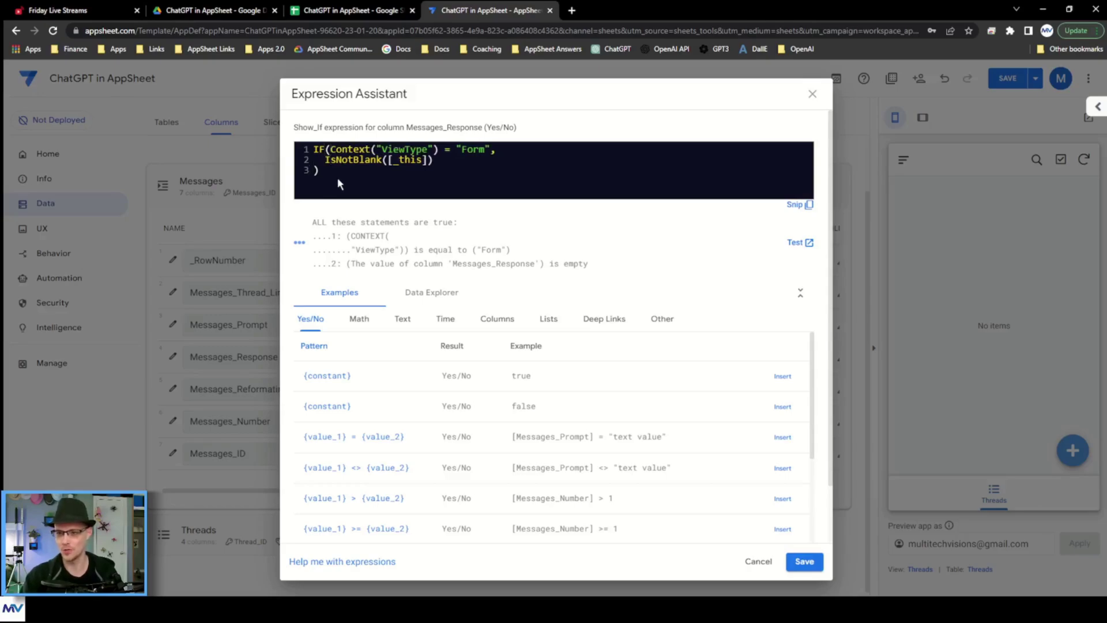
pyautogui.press('Down')
pyautogui.press('End')
pyautogui.write(',')
pyautogui.press('Return')
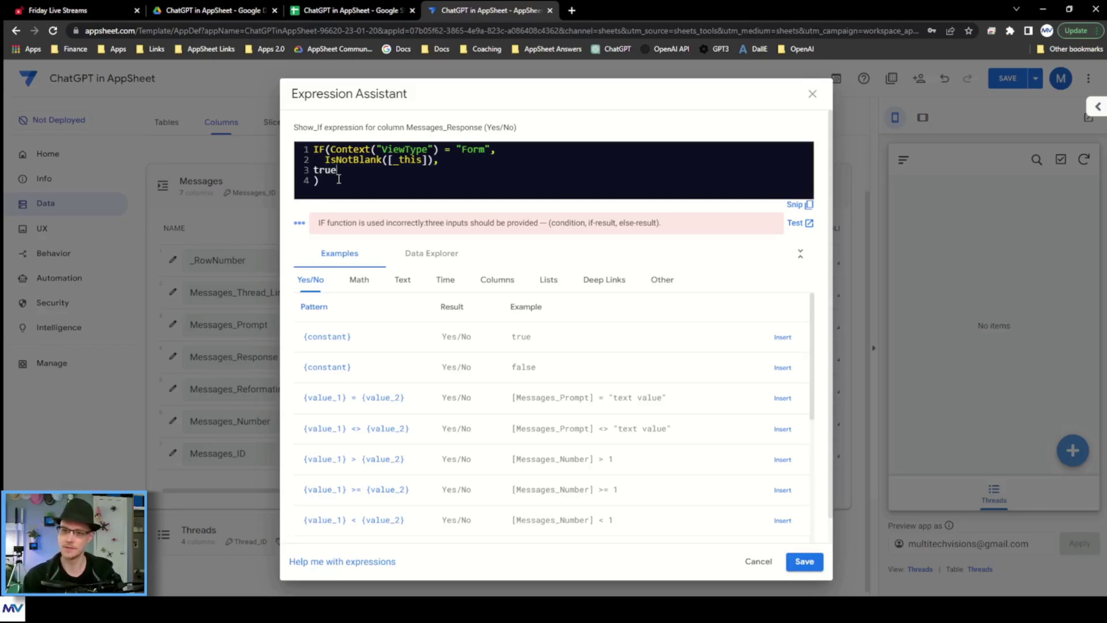
pyautogui.write('true')
# - Reduce the Show_If expression of Messages_Response to IsNotBlank([_this]) and save it
pyautogui.press('Home')
pyautogui.press('BackSpace')
pyautogui.press('Delete')
pyautogui.press('Delete')
pyautogui.press('Delete')
pyautogui.press('Delete')
pyautogui.press('Delete')
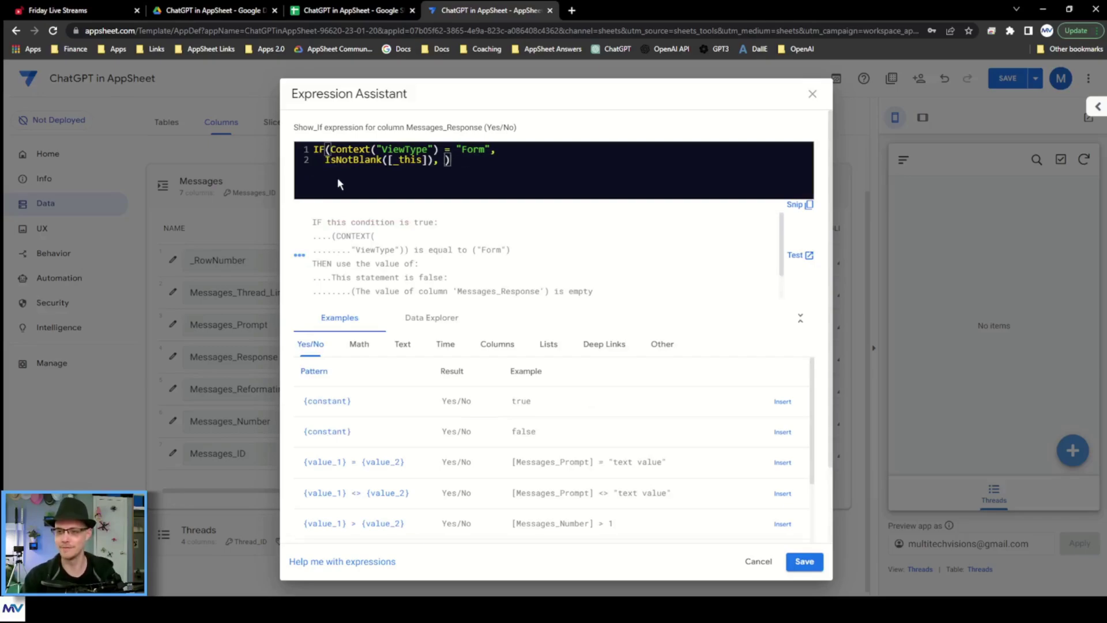
pyautogui.press('BackSpace')
pyautogui.press('BackSpace')
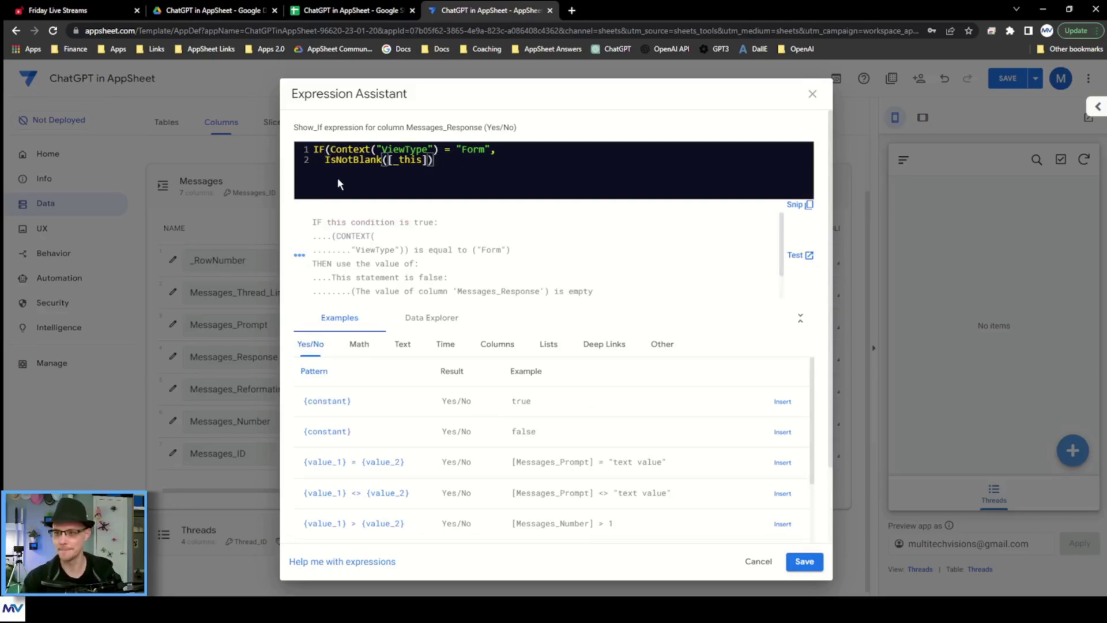
pyautogui.hotkey('ctrl', 'a')
pyautogui.click(338, 177)
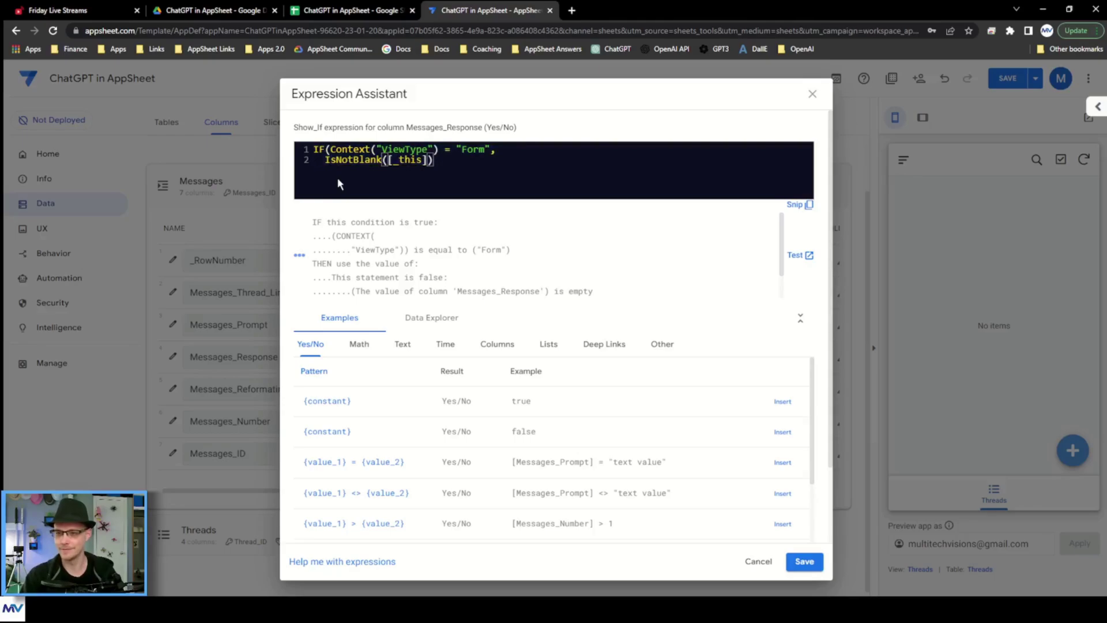
pyautogui.press('Home')
pyautogui.hotkey('shift', 'Up')
pyautogui.hotkey('shift', 'Home')
pyautogui.press('BackSpace')
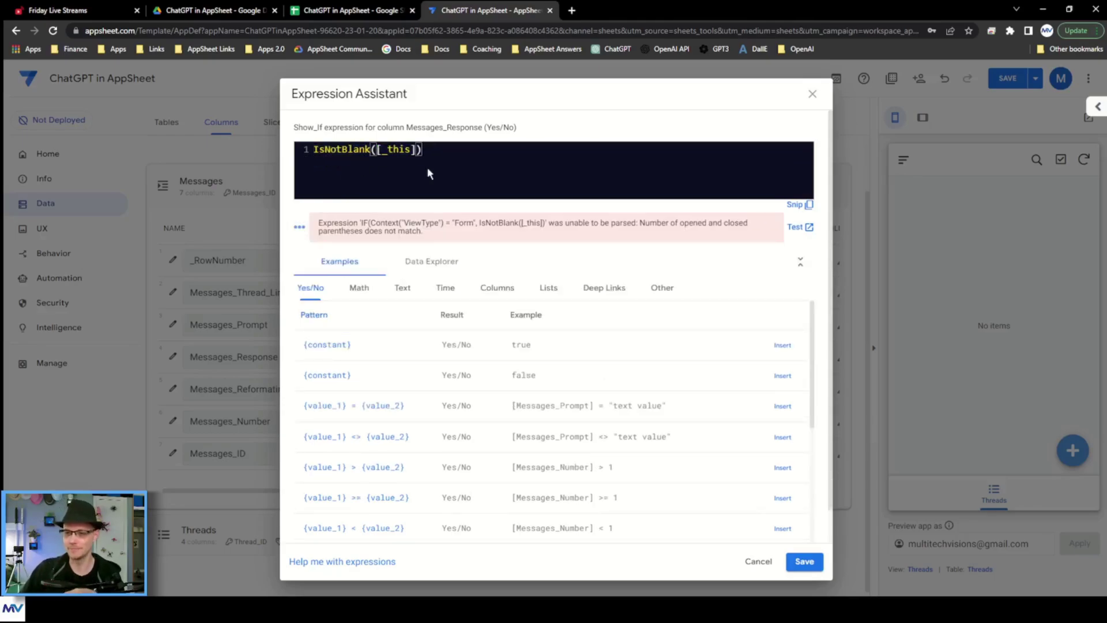
pyautogui.click(805, 561)
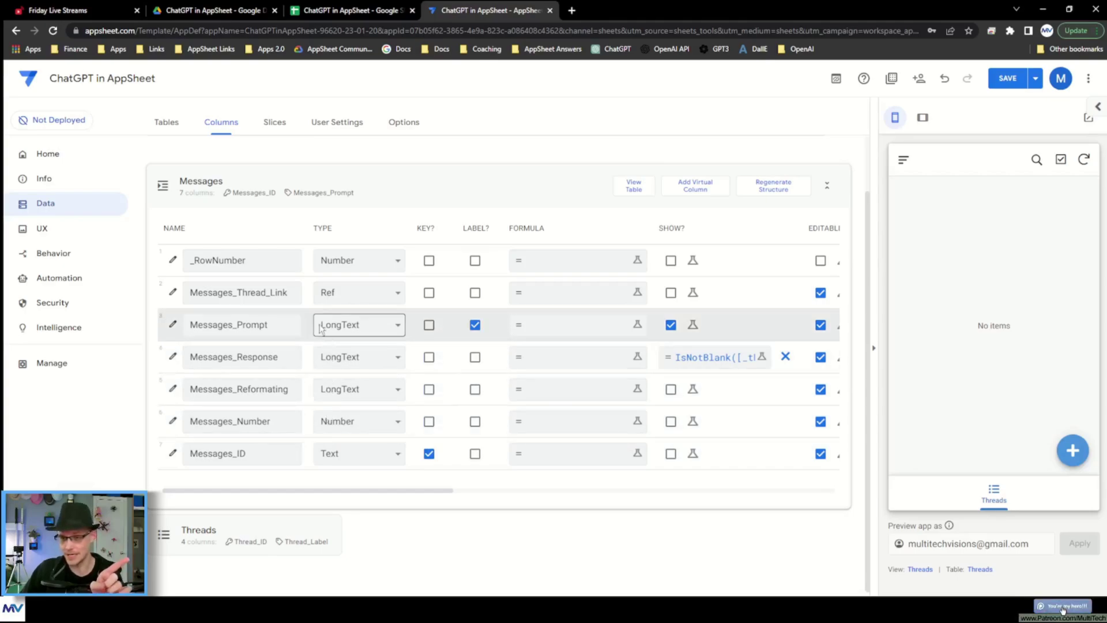
# - Expand the Threads table's columns to check the Thread_ID key that Messages_Thread_Link refers to, and save the app
pyautogui.moveTo(288, 292); pyautogui.dragTo(266, 293)
pyautogui.doubleClick(266, 293)
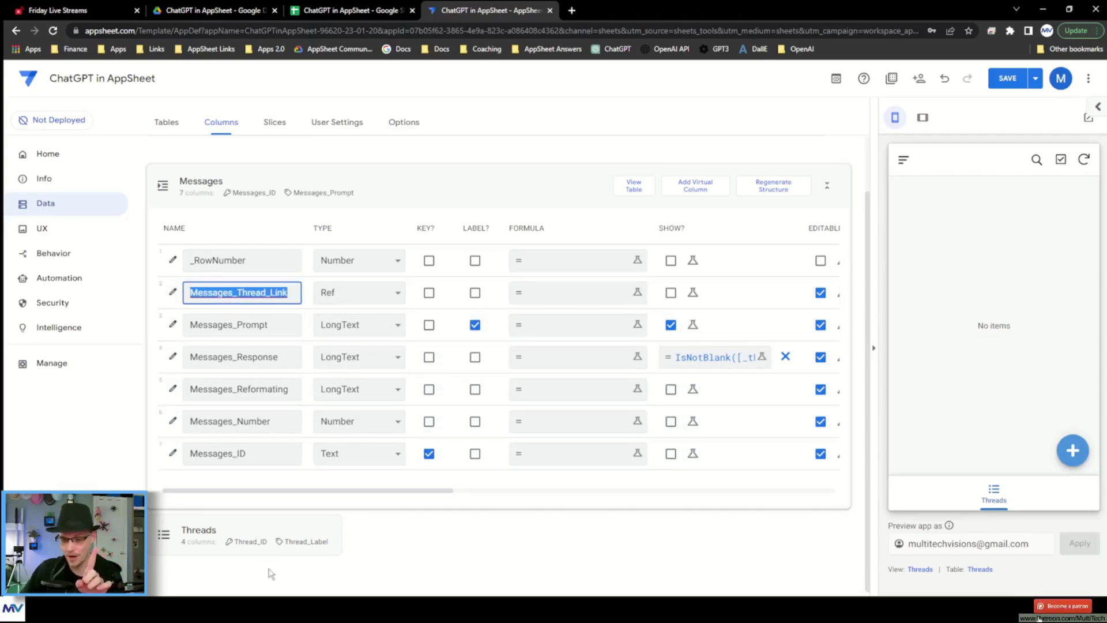
pyautogui.click(266, 541)
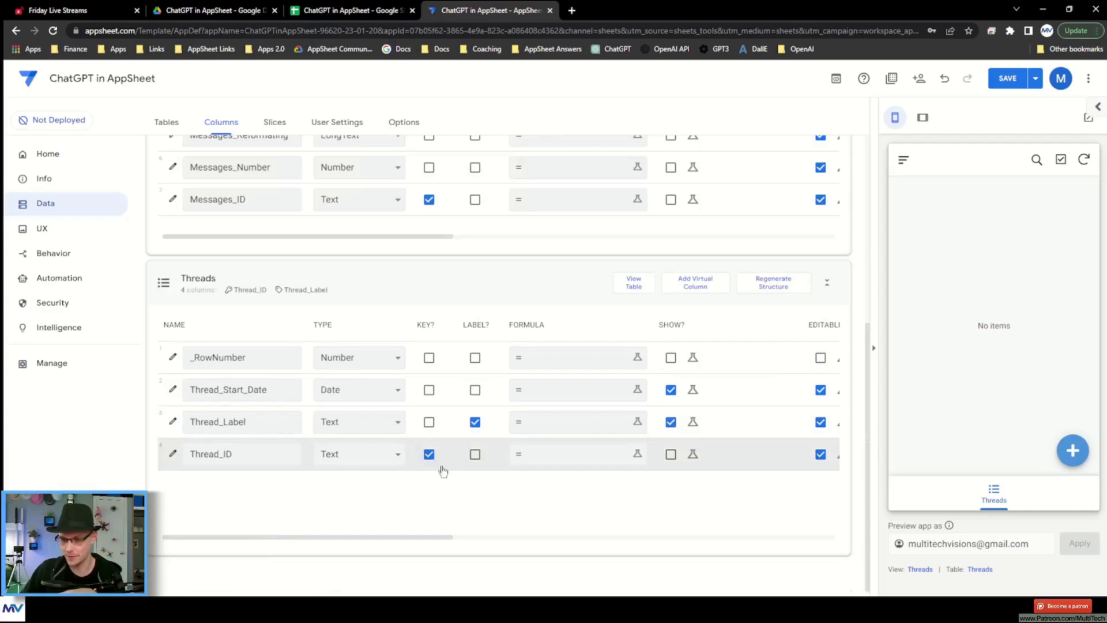
pyautogui.click(213, 455)
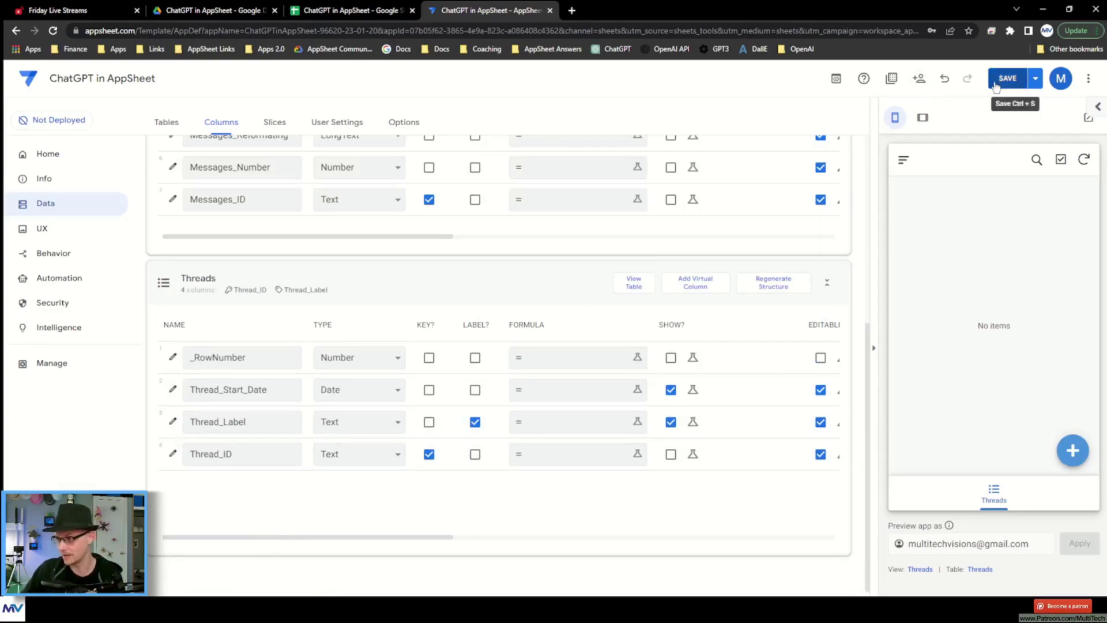
pyautogui.click(1008, 78)
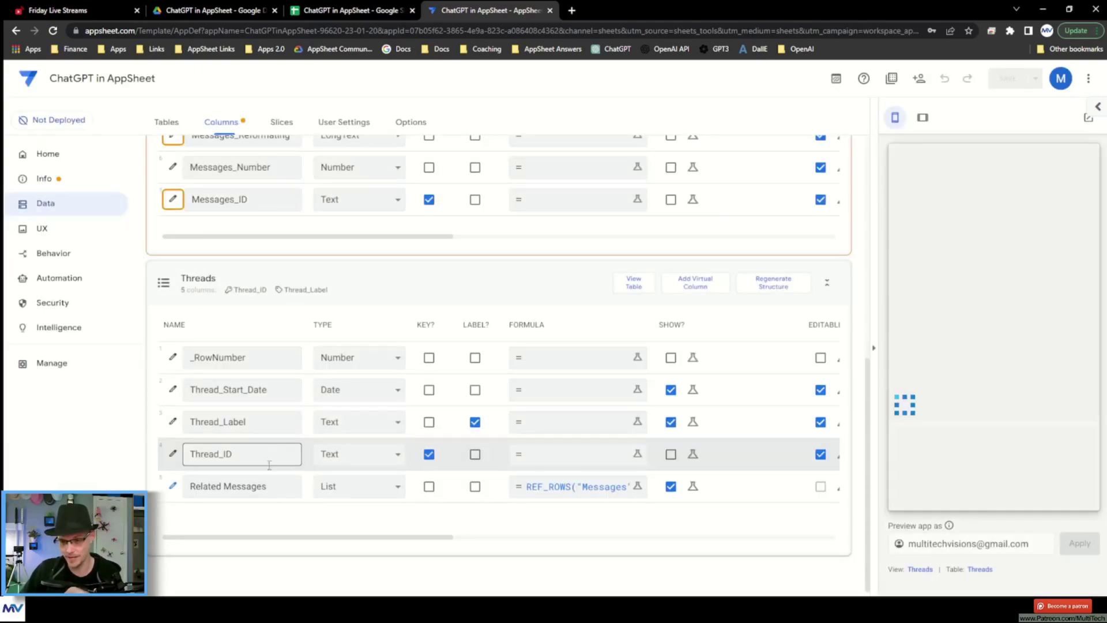
# - Copy the name of the Related Messages column in the Threads table
pyautogui.moveTo(268, 489); pyautogui.dragTo(187, 488)
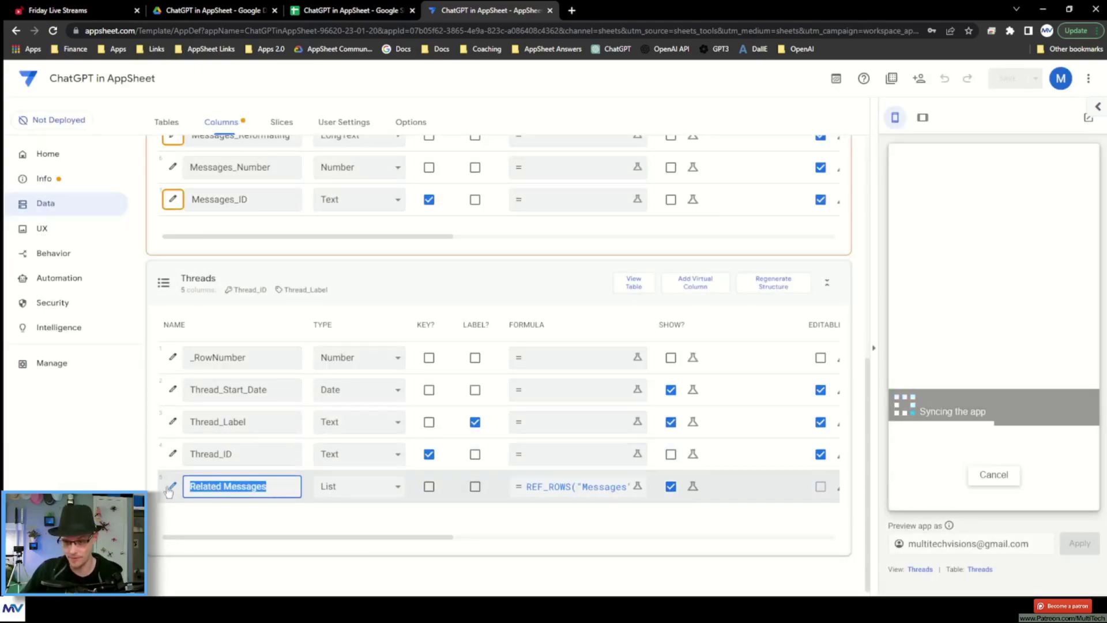
pyautogui.rightClick(211, 483)
pyautogui.click(245, 344)
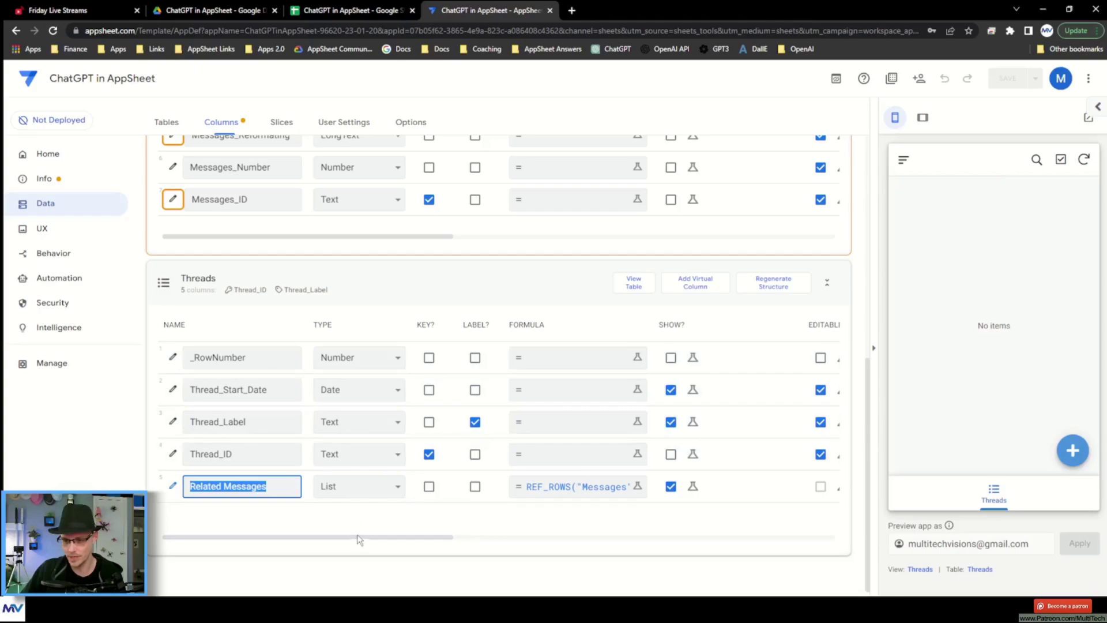
# - Set the initial value of Messages_Number to count([Messages_Thread_Link].[Related Messages]) + 1 and save the expression
pyautogui.scroll(3, 358, 521)
pyautogui.moveTo(234, 455); pyautogui.dragTo(318, 462)
pyautogui.click(519, 456)
pyautogui.hscroll(10, 519, 456)
pyautogui.click(526, 459)
pyautogui.click(492, 274)
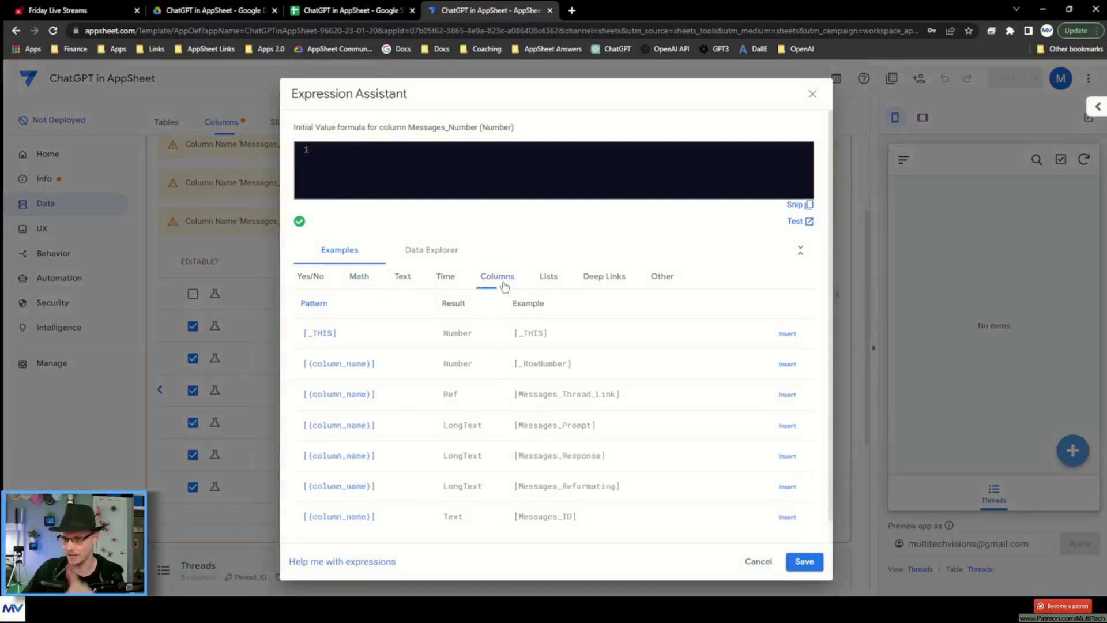
pyautogui.write('count(')
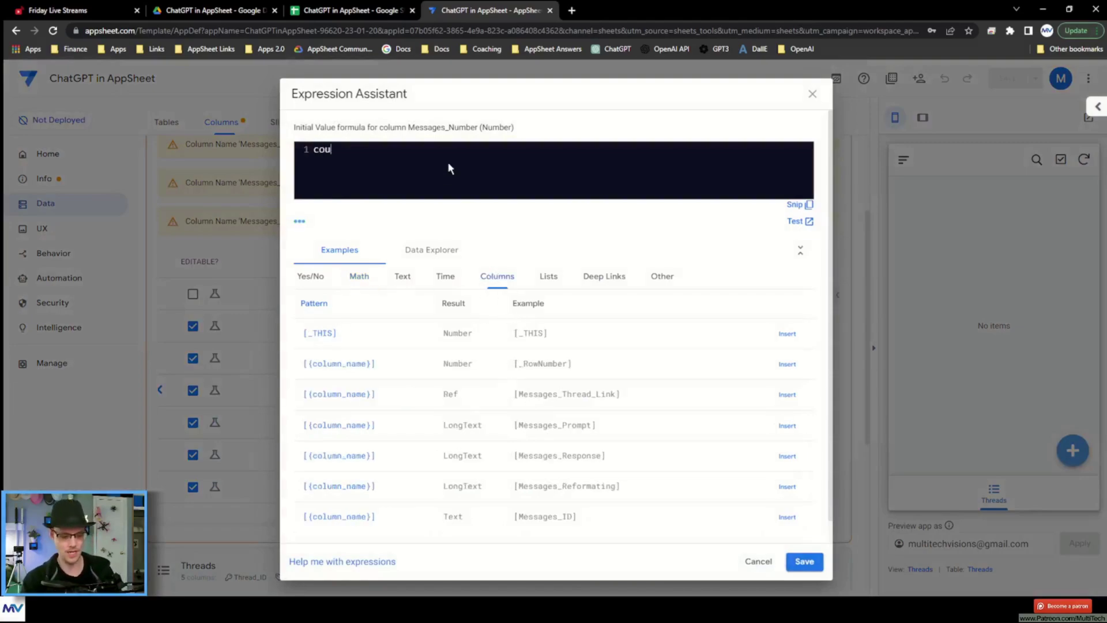
pyautogui.click(788, 394)
pyautogui.write('.')
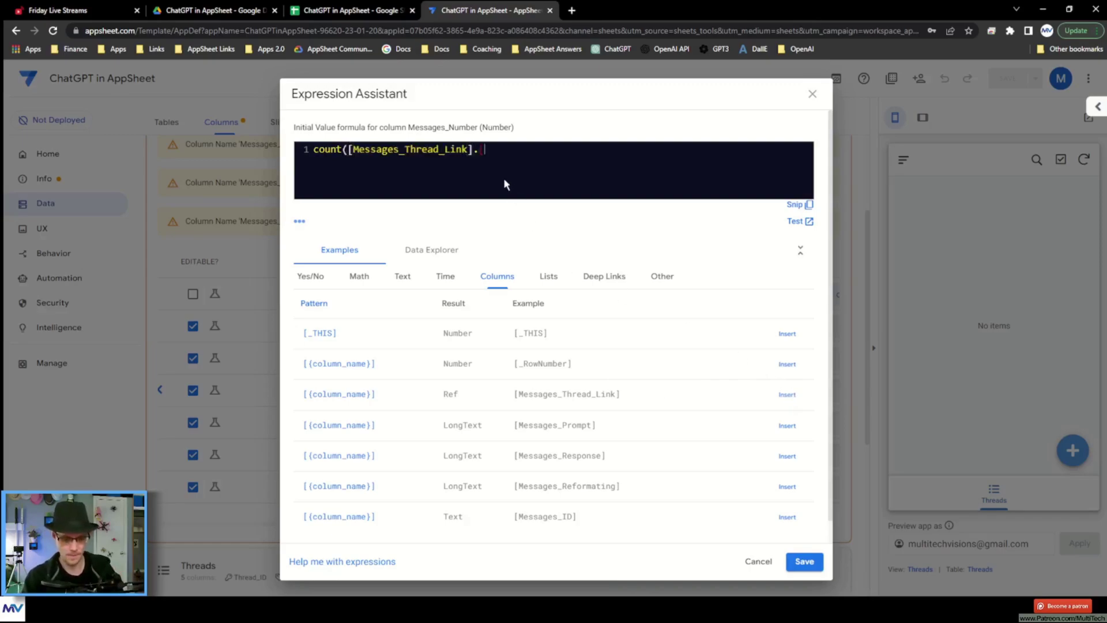
pyautogui.write('[Related Messages])')
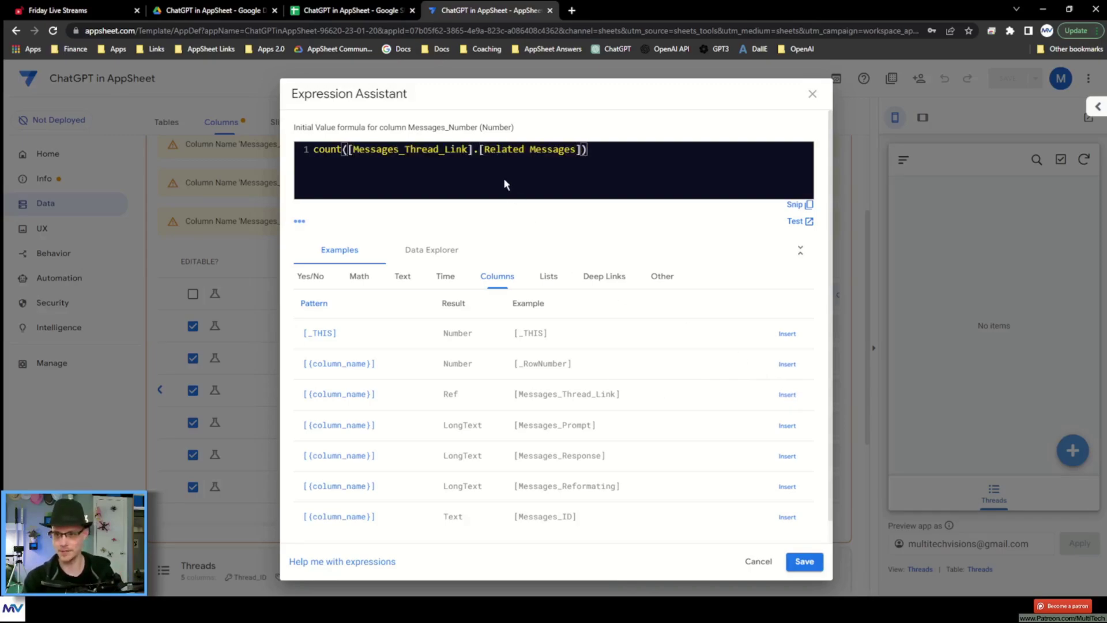
pyautogui.write(' + 1')
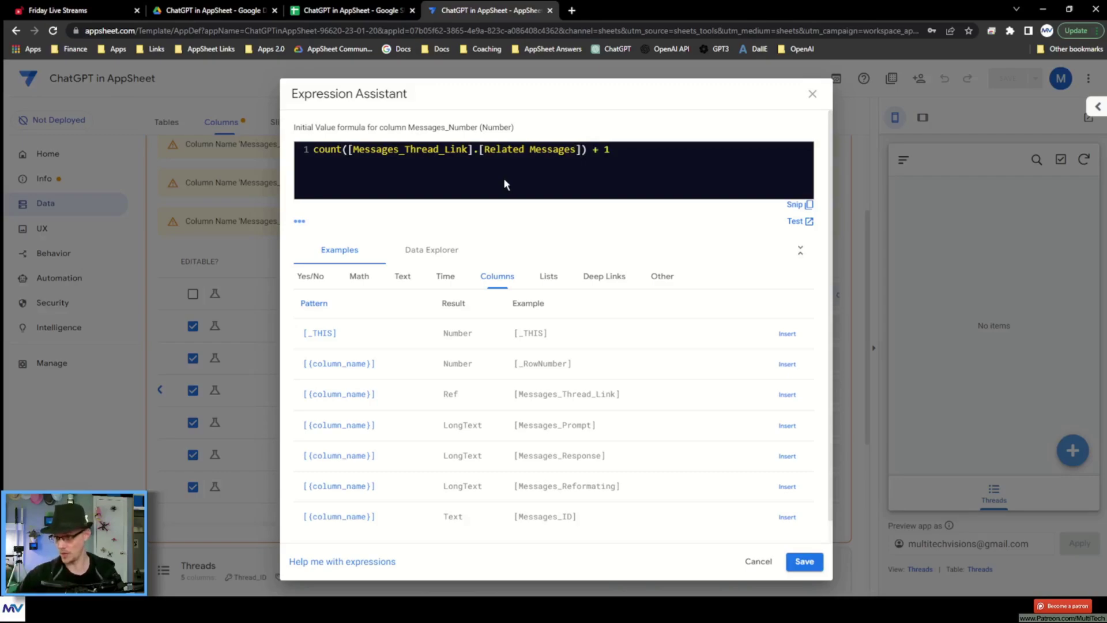
pyautogui.click(805, 562)
pyautogui.hscroll(-5, 531, 459)
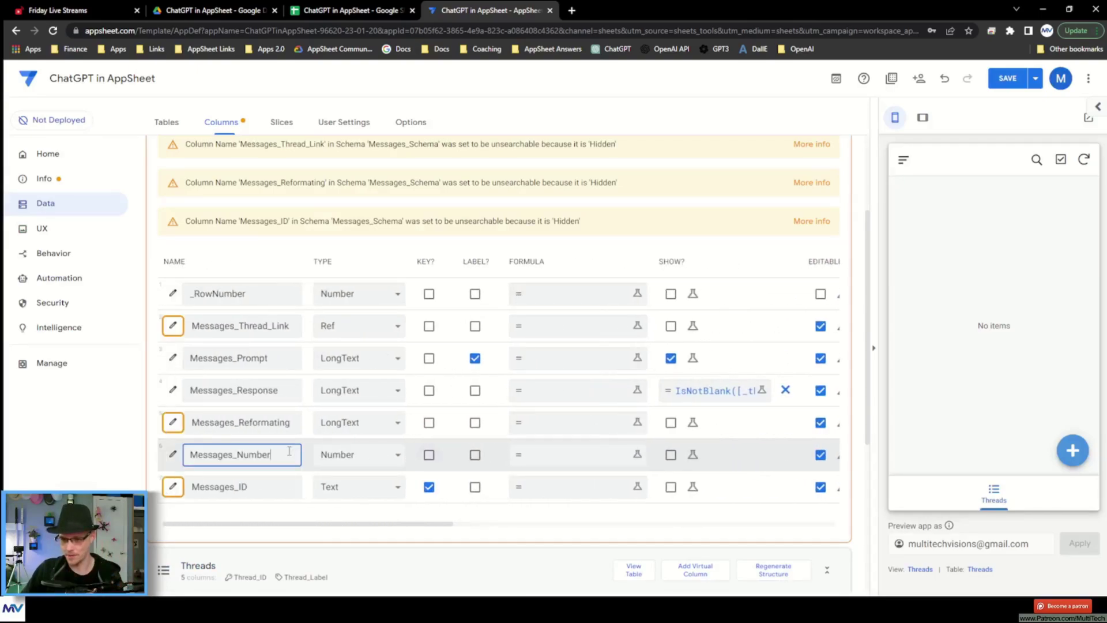
# - Open the app formula of the Messages_Reformating column and start it with Concatenate( followed by a new line
pyautogui.click(279, 426)
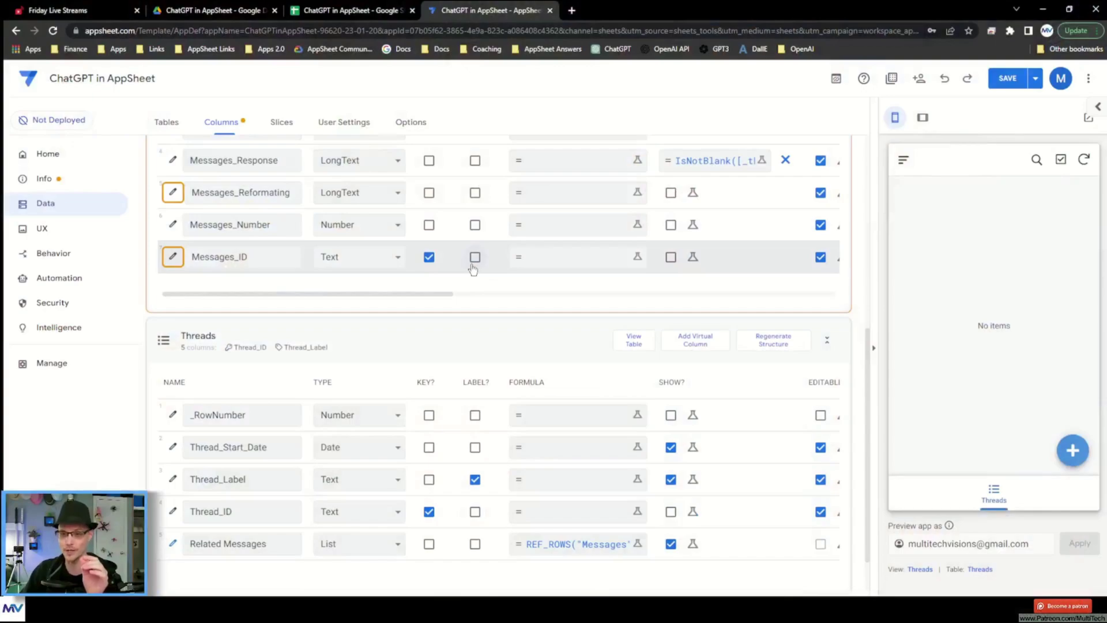
pyautogui.scroll(2, 475, 335)
pyautogui.scroll(5, 476, 334)
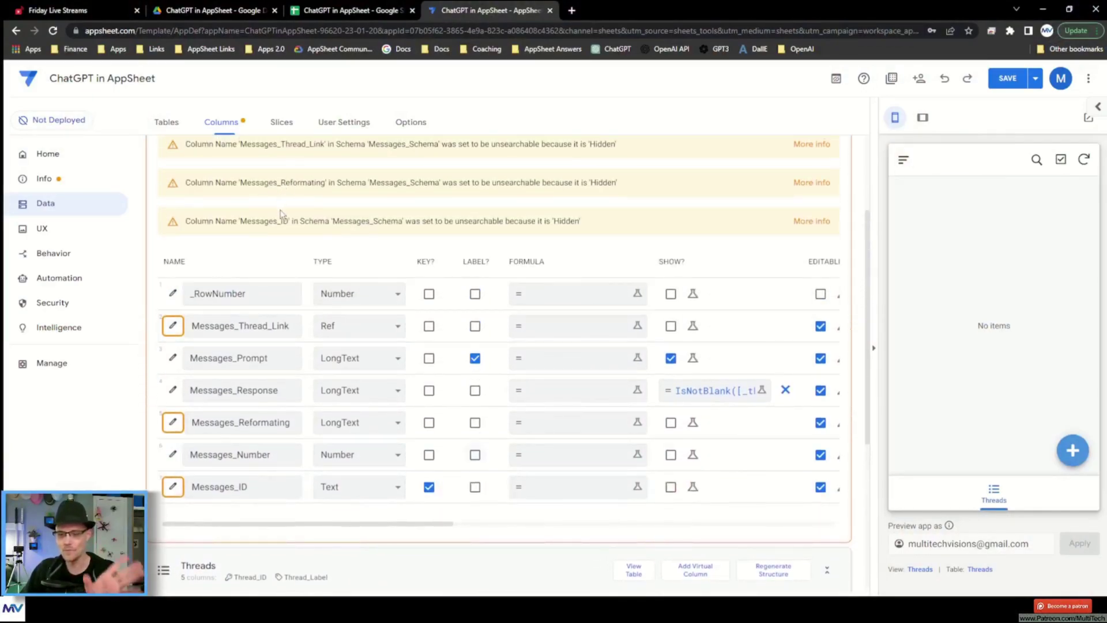
pyautogui.scroll(-3, 286, 282)
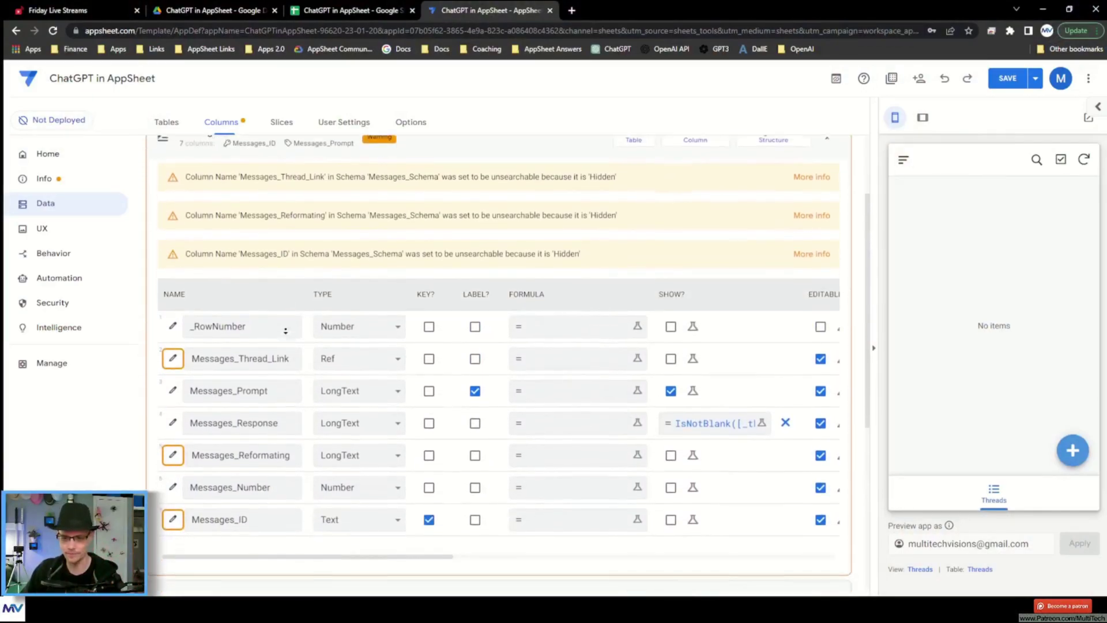
pyautogui.moveTo(218, 363); pyautogui.dragTo(291, 363)
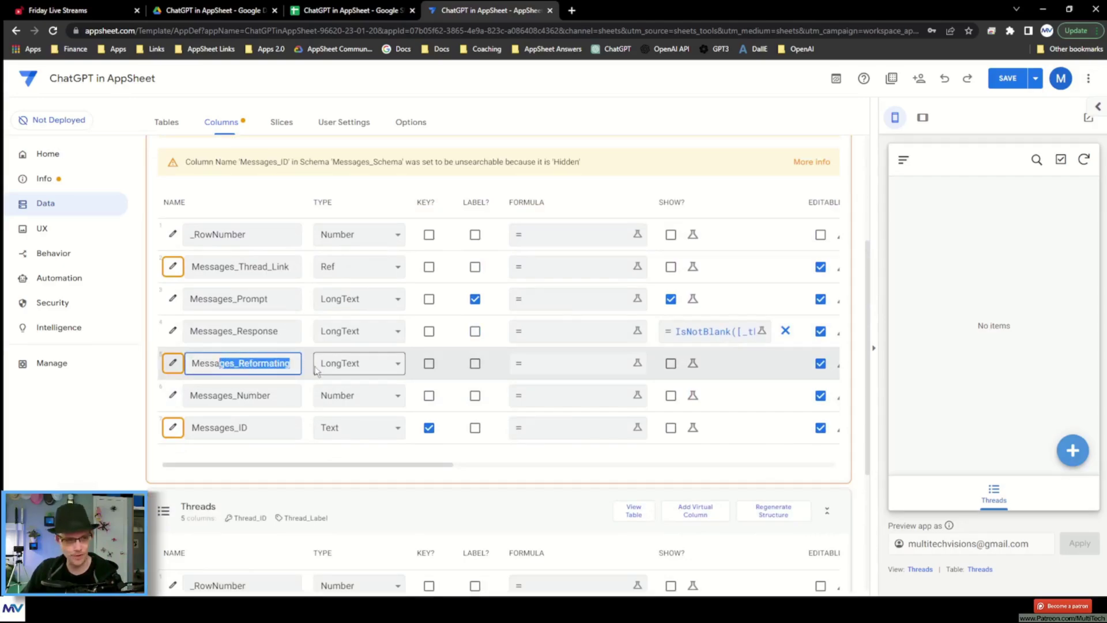
pyautogui.click(599, 368)
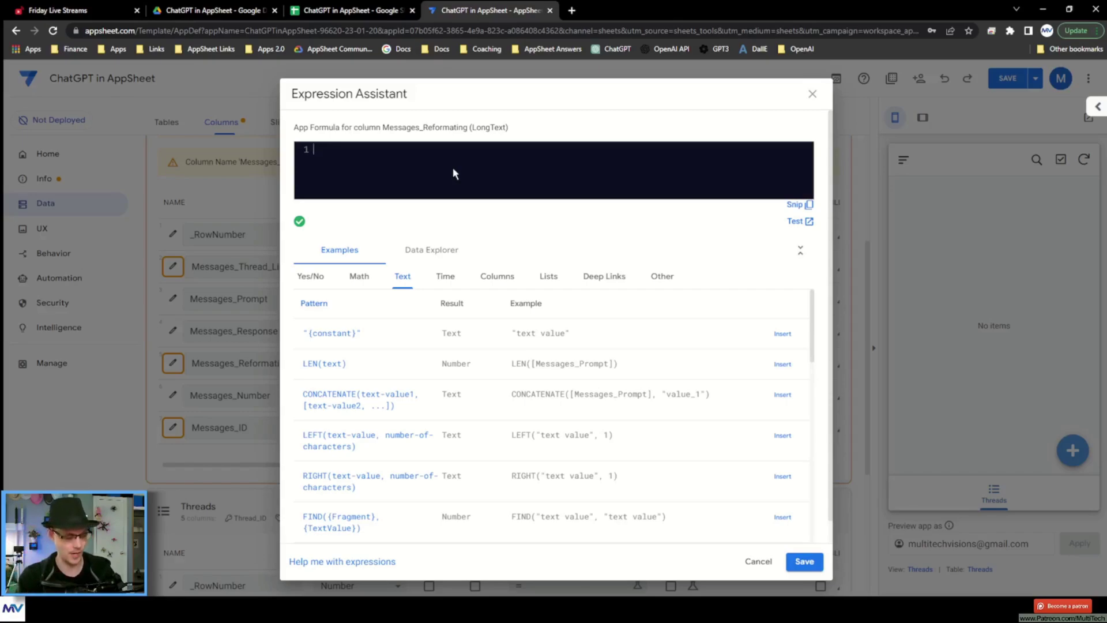
pyautogui.write('Concatenate(')
pyautogui.press('Return')
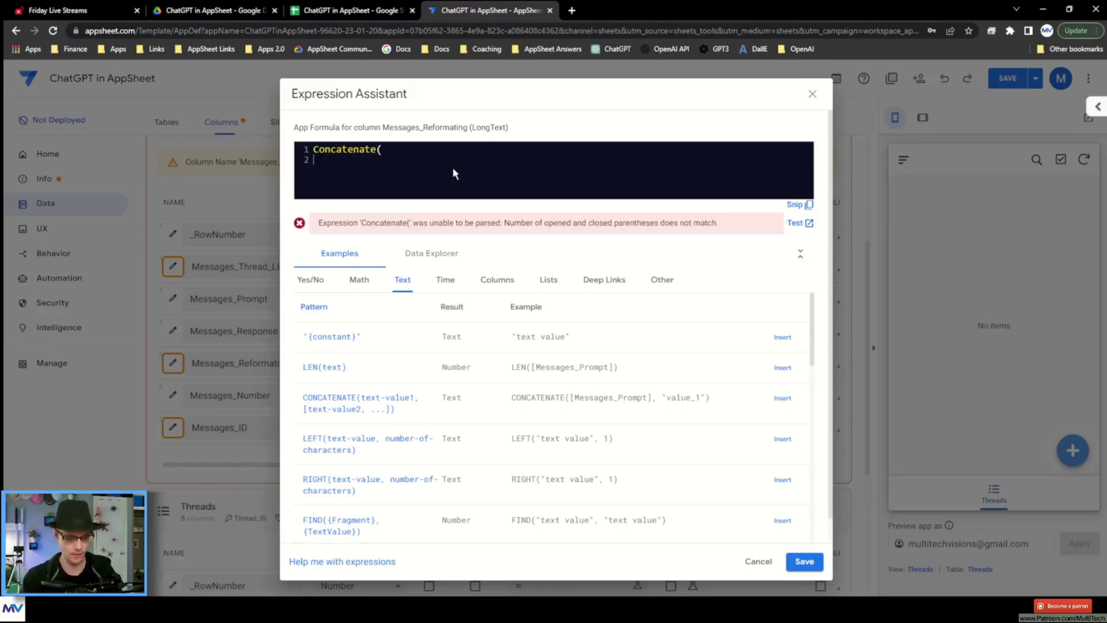
# - Sketch the desired output layout in the formula: |Q1| and |A1| on their own lines, each followed by a line of filler text
pyautogui.write('[Q1')
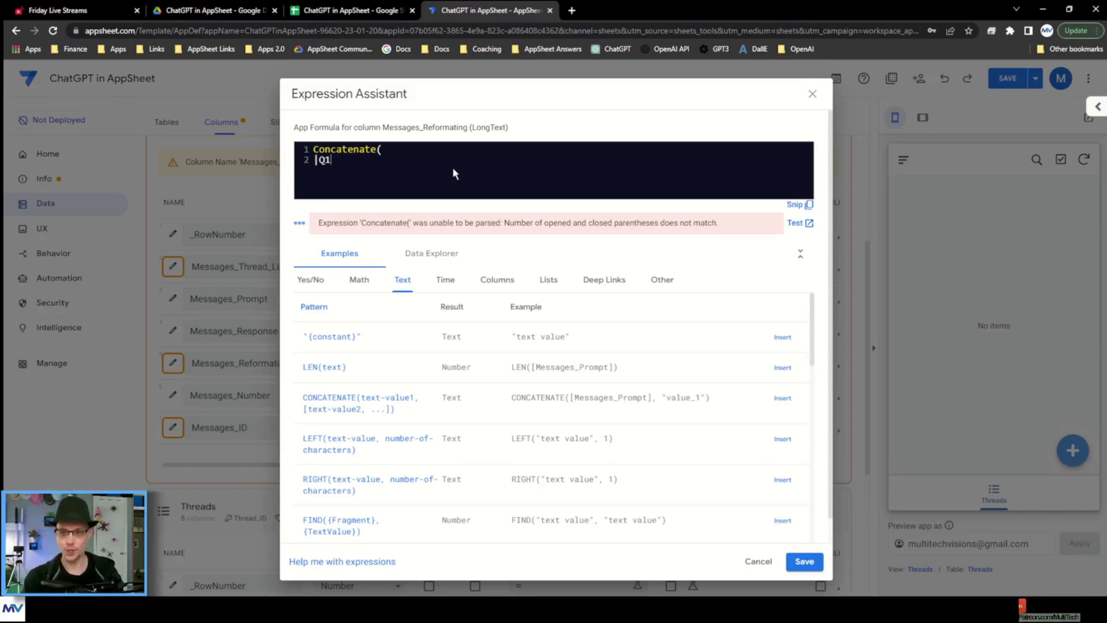
pyautogui.write(']')
pyautogui.press('Return')
pyautogui.write(';alskdjf;lajsd')
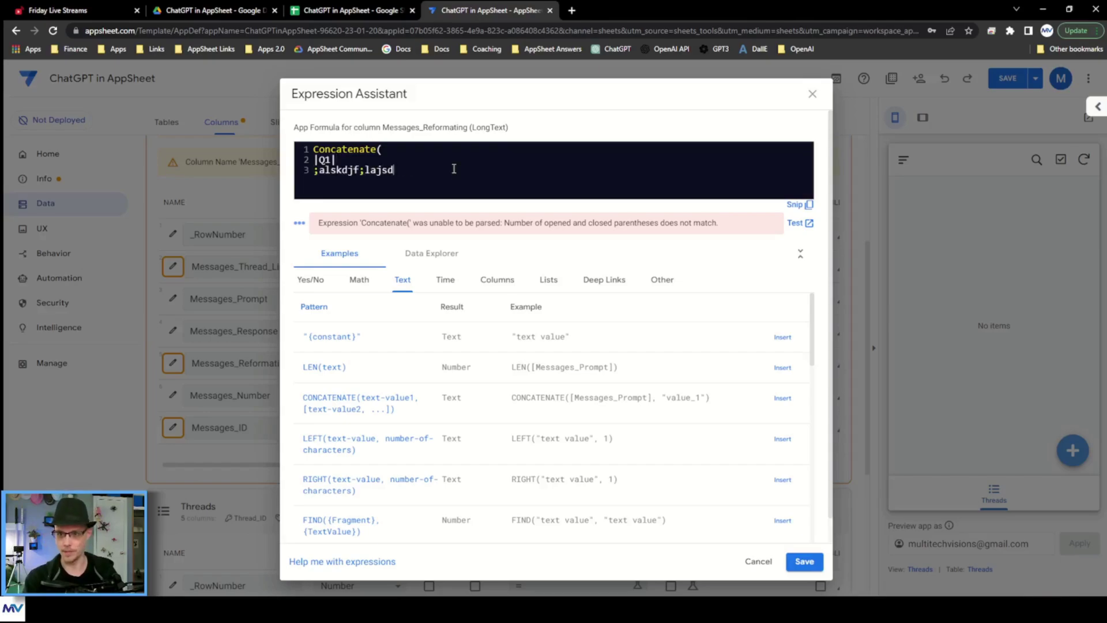
pyautogui.write('fl;kjasdl;fjka;sldfjkal;sdjf;lajksdf')
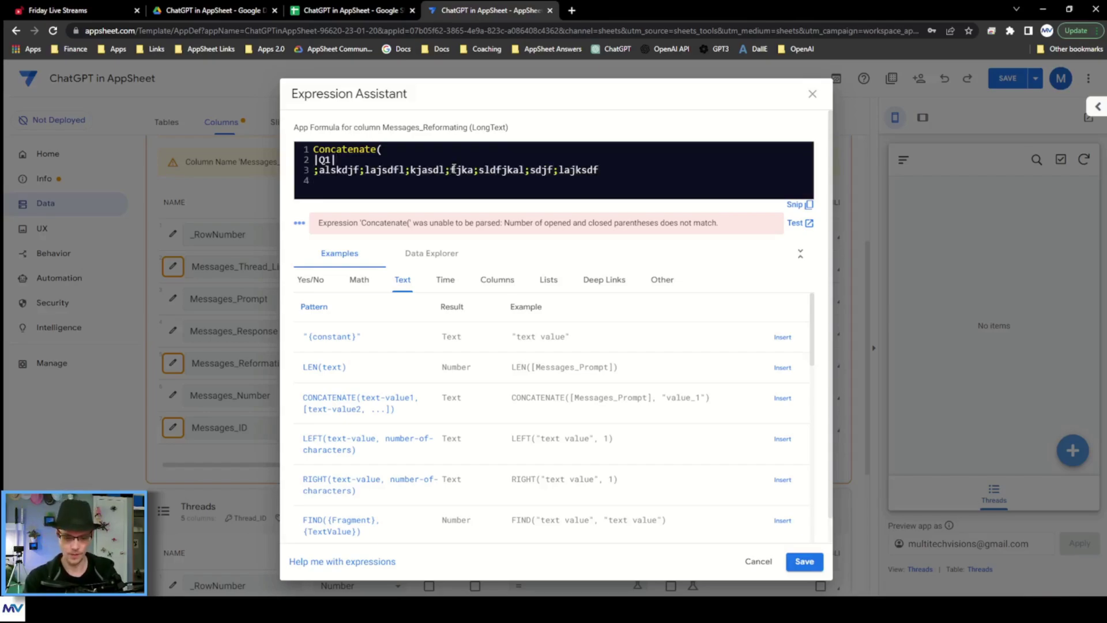
pyautogui.write(' |A1| l;ajsd;fjkasdl;fjka;sldkfj;askljdjklasdf')
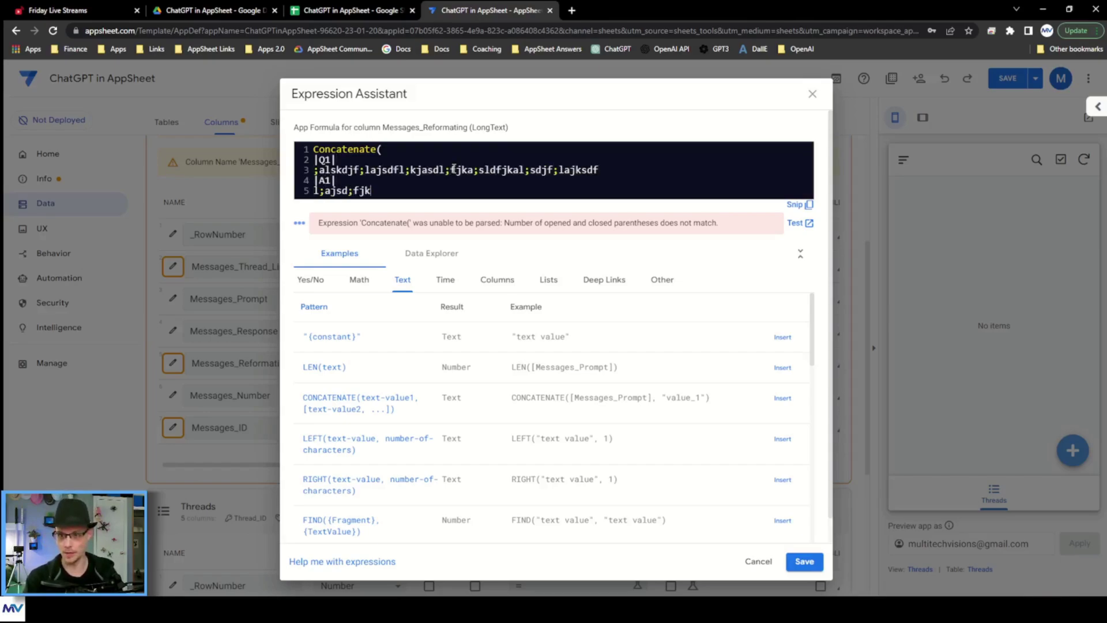
# - Add a dashed separator line of eight hyphens below the first sample and start the next sample block with |Q2
pyautogui.press('Return')
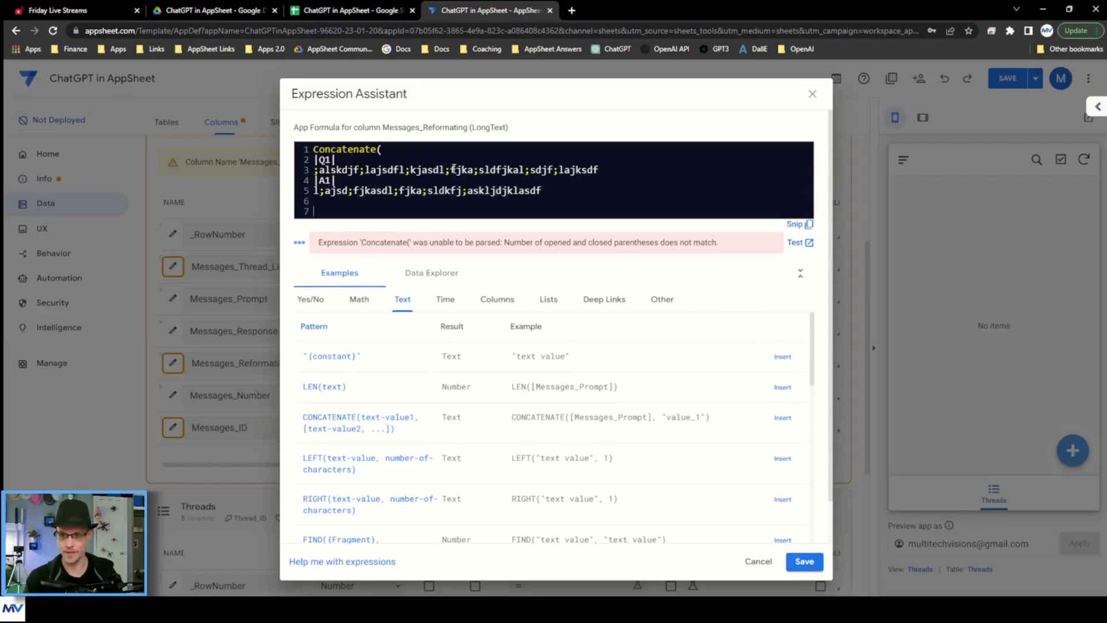
pyautogui.write('--------')
pyautogui.press('Return')
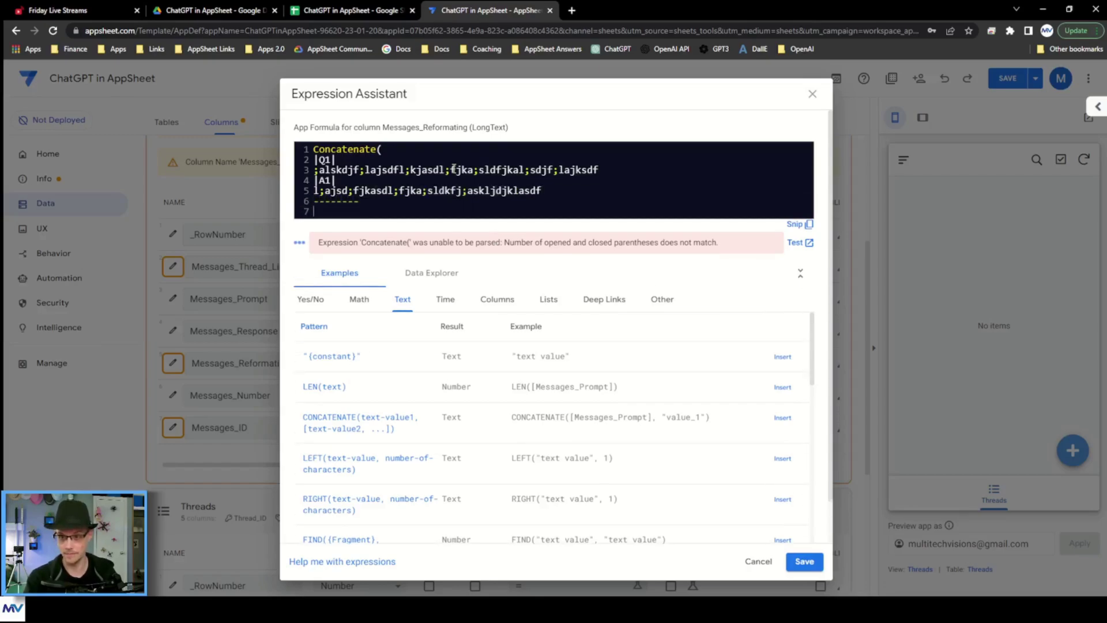
pyautogui.write('|Q2')
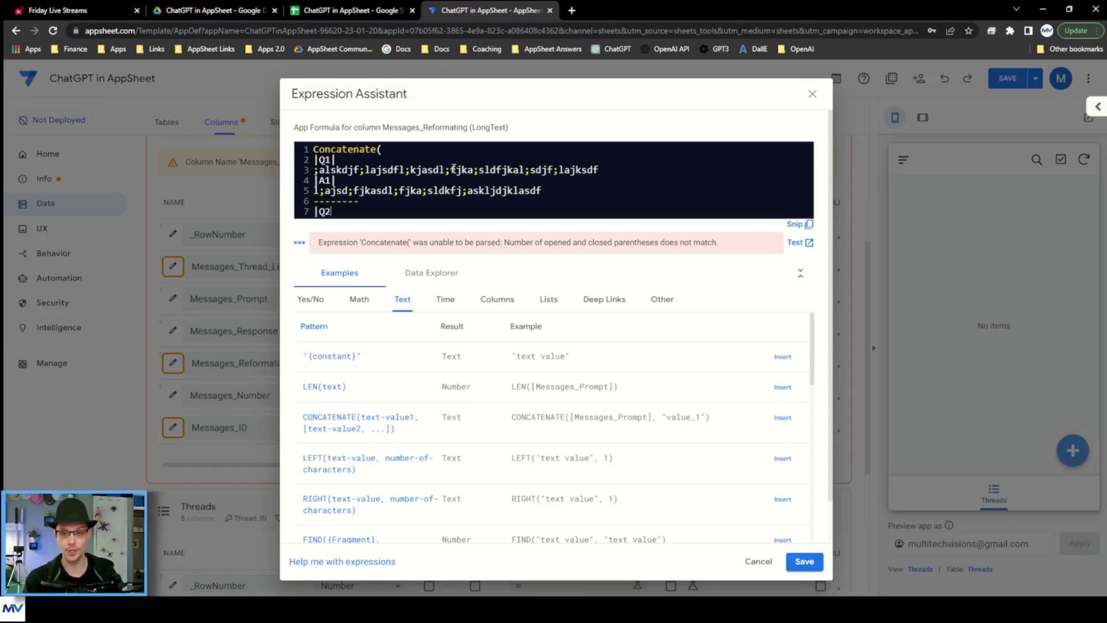
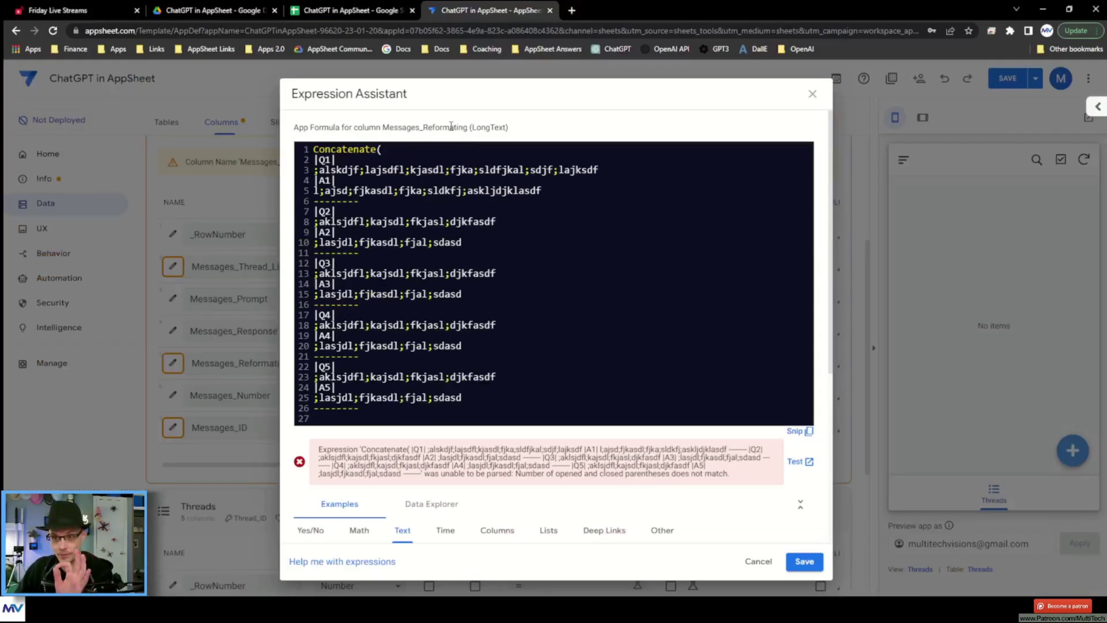
pyautogui.doubleClick(451, 126)
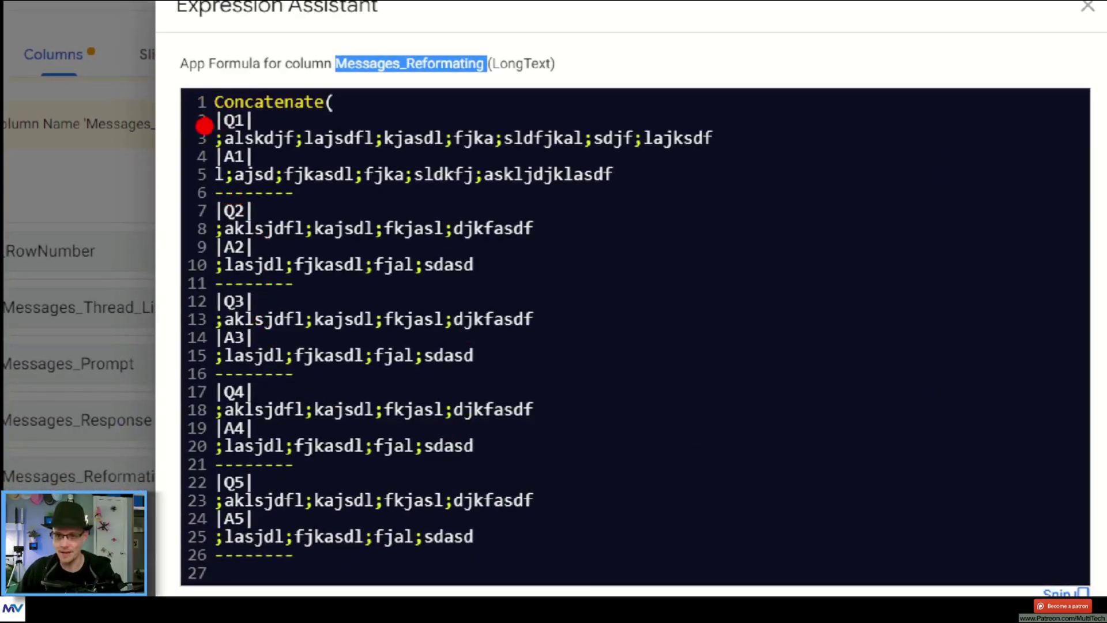
pyautogui.moveTo(199, 192)
pyautogui.mouseDown()
pyautogui.moveTo(295, 291)
pyautogui.moveTo(423, 577)
pyautogui.mouseUp()
pyautogui.moveTo(511, 218)
pyautogui.mouseDown()
pyautogui.moveTo(323, 398)
pyautogui.moveTo(210, 571)
pyautogui.mouseUp()
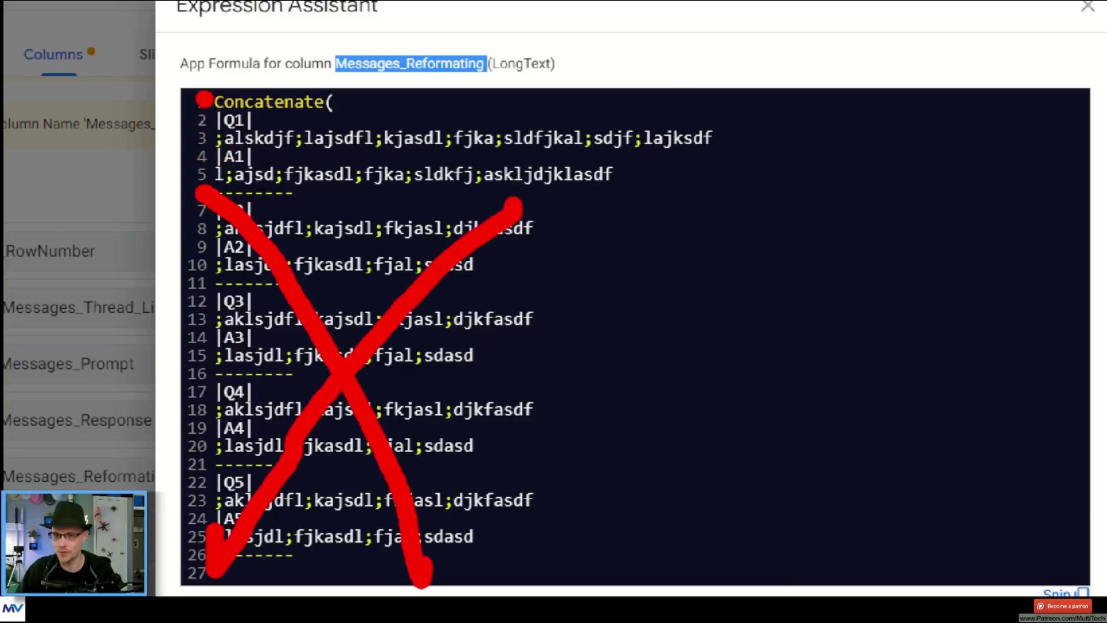
pyautogui.moveTo(192, 93)
pyautogui.mouseDown()
pyautogui.moveTo(380, 186)
pyautogui.moveTo(728, 205)
pyautogui.mouseUp()
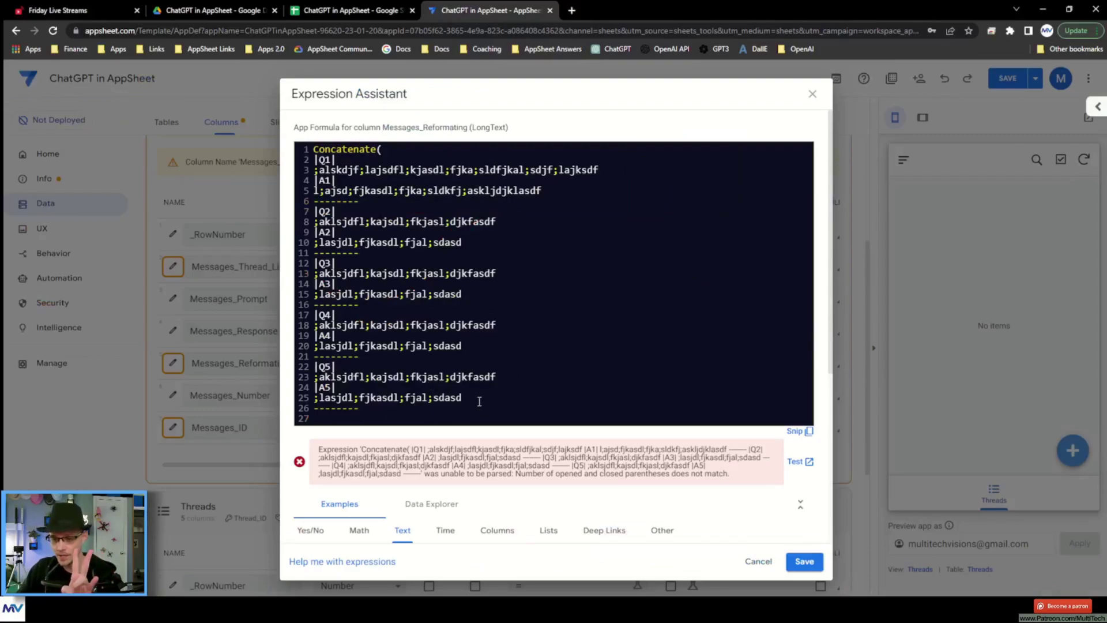
# - Delete the separator and the sample blocks from |Q2| through |A5|, and move the Concatenate( line below the remaining sample
pyautogui.moveTo(365, 418); pyautogui.dragTo(305, 208)
pyautogui.press('BackSpace')
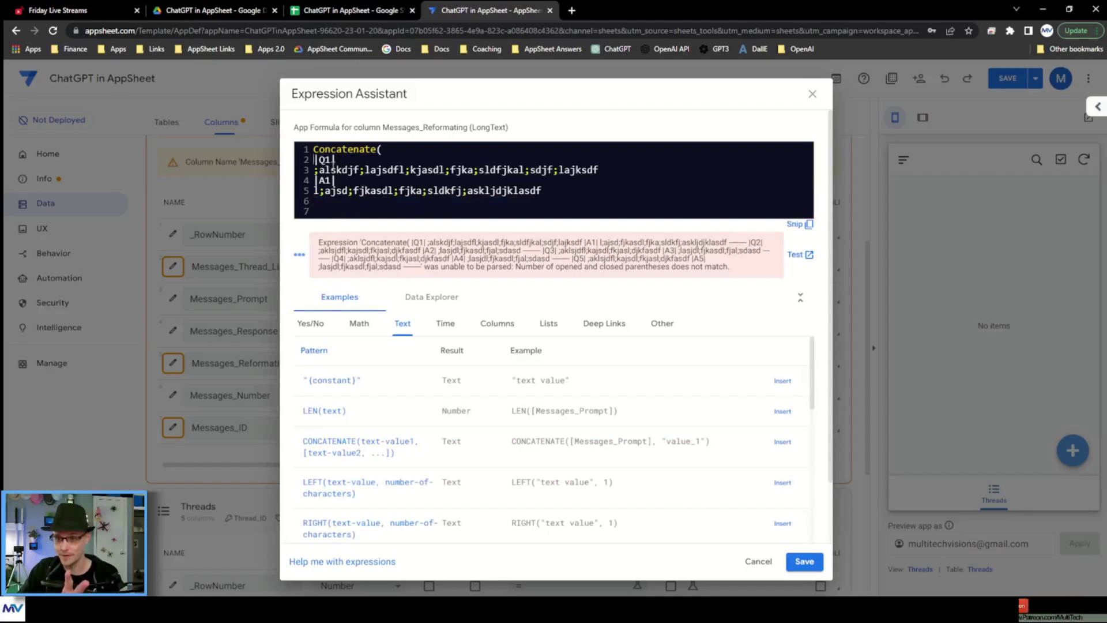
pyautogui.moveTo(383, 151); pyautogui.dragTo(298, 152)
pyautogui.hotkey('ctrl', 'c')
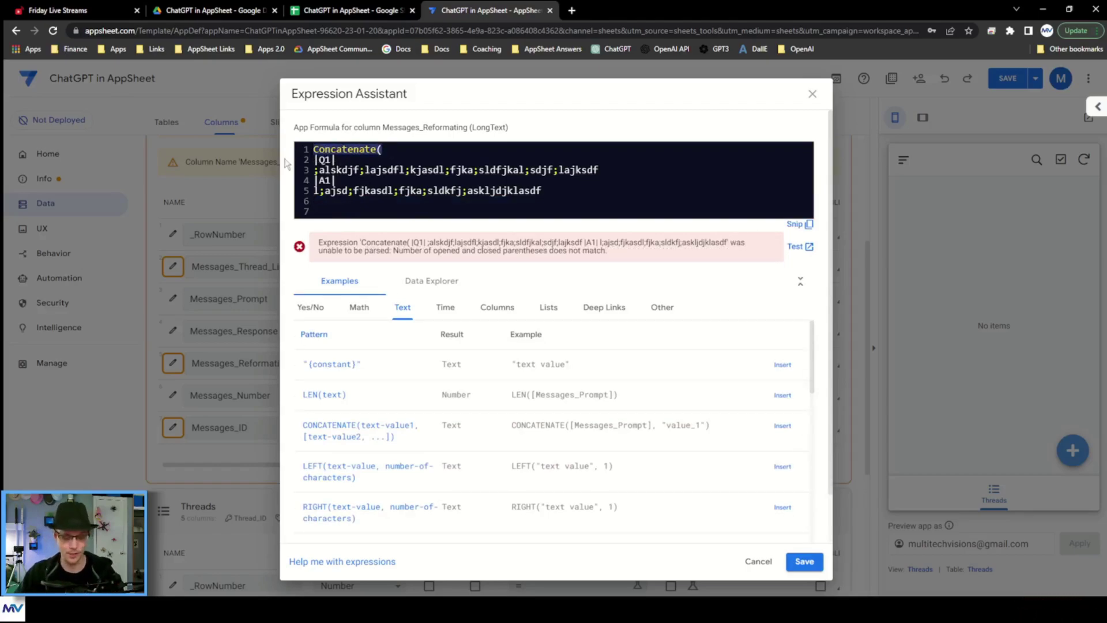
pyautogui.press('Delete')
pyautogui.press('Delete')
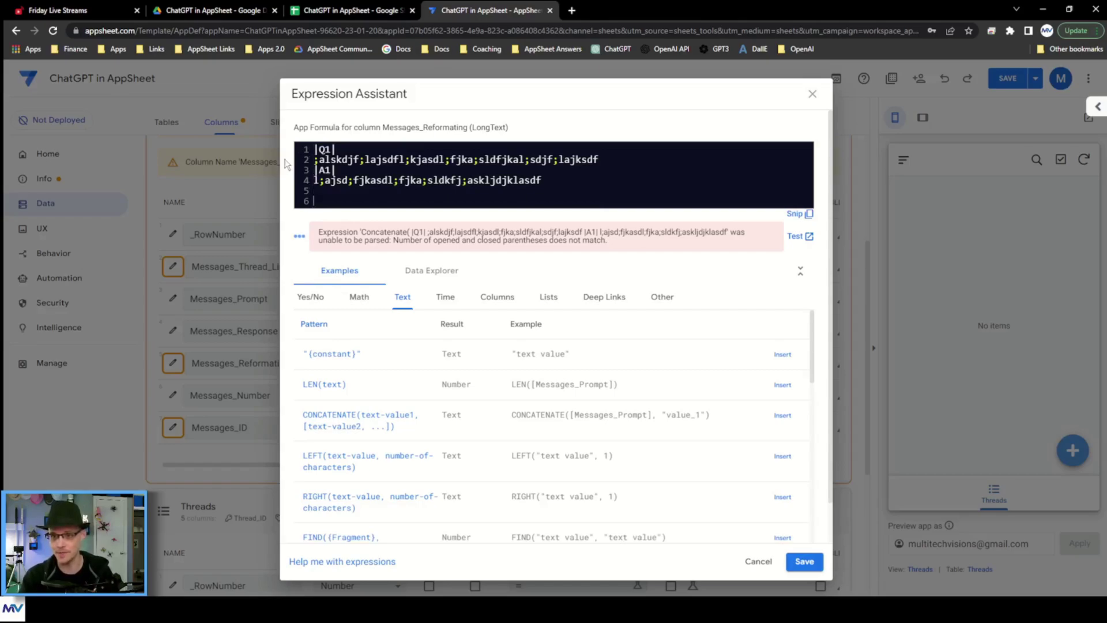
pyautogui.hotkey('ctrl', 'v')
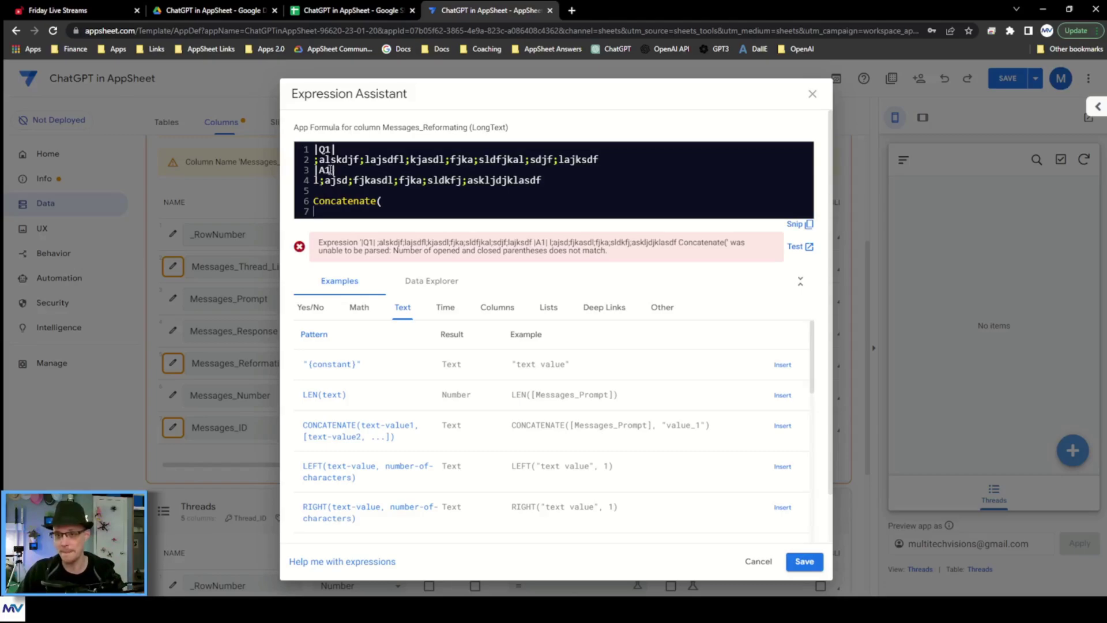
# - Add the text "|Q" as the first argument of Concatenate, followed by a comma, modelled on the |Q1| sample line
pyautogui.moveTo(336, 148); pyautogui.dragTo(315, 149)
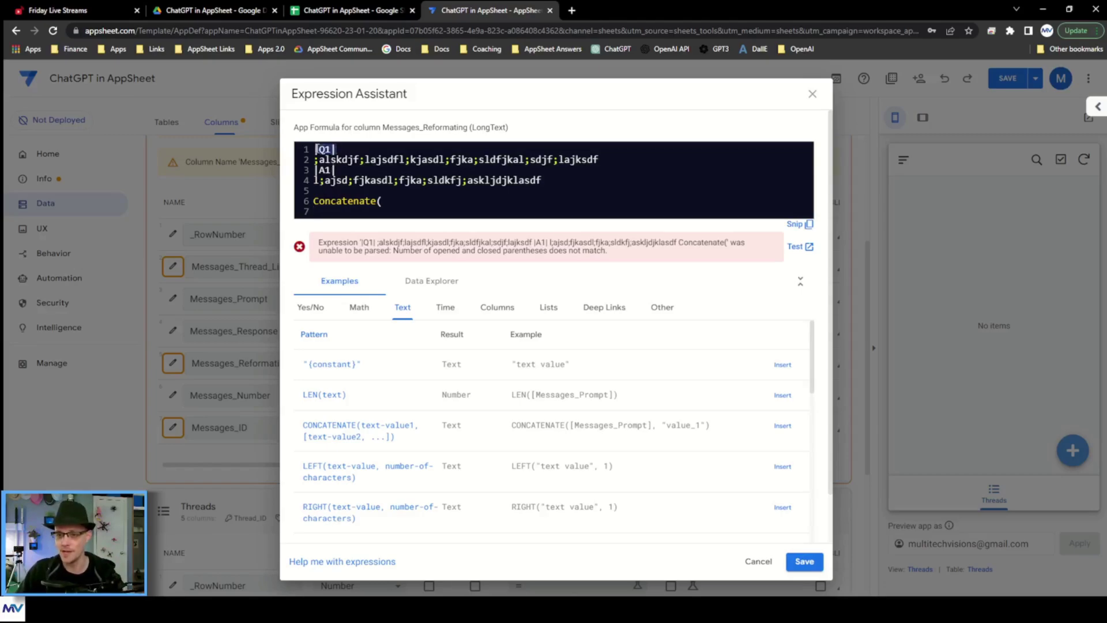
pyautogui.click(329, 213)
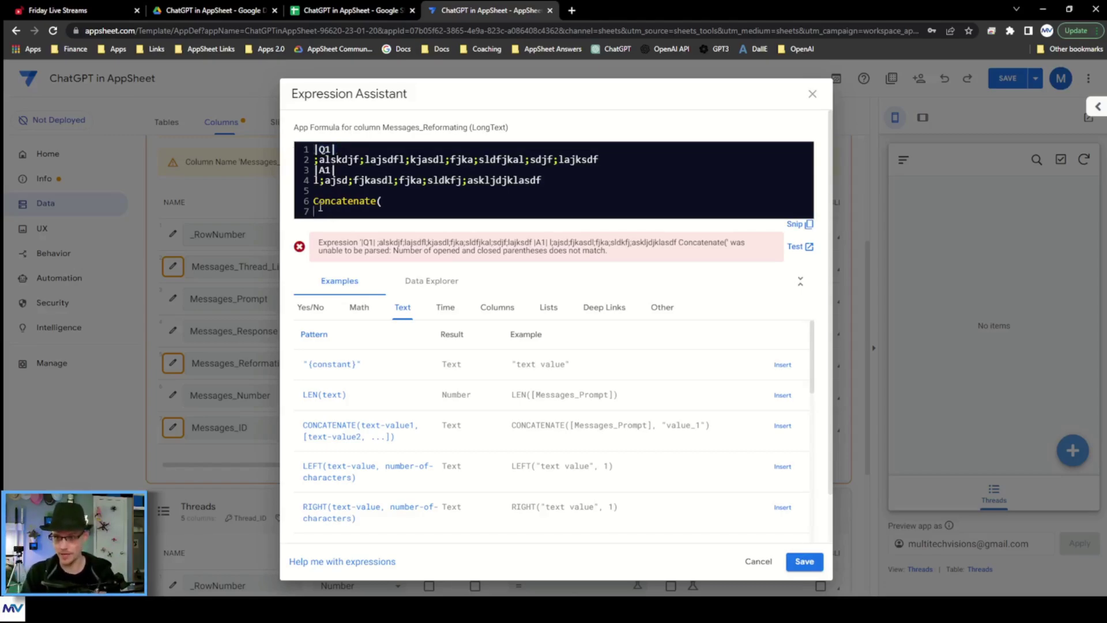
pyautogui.write('"|Q')
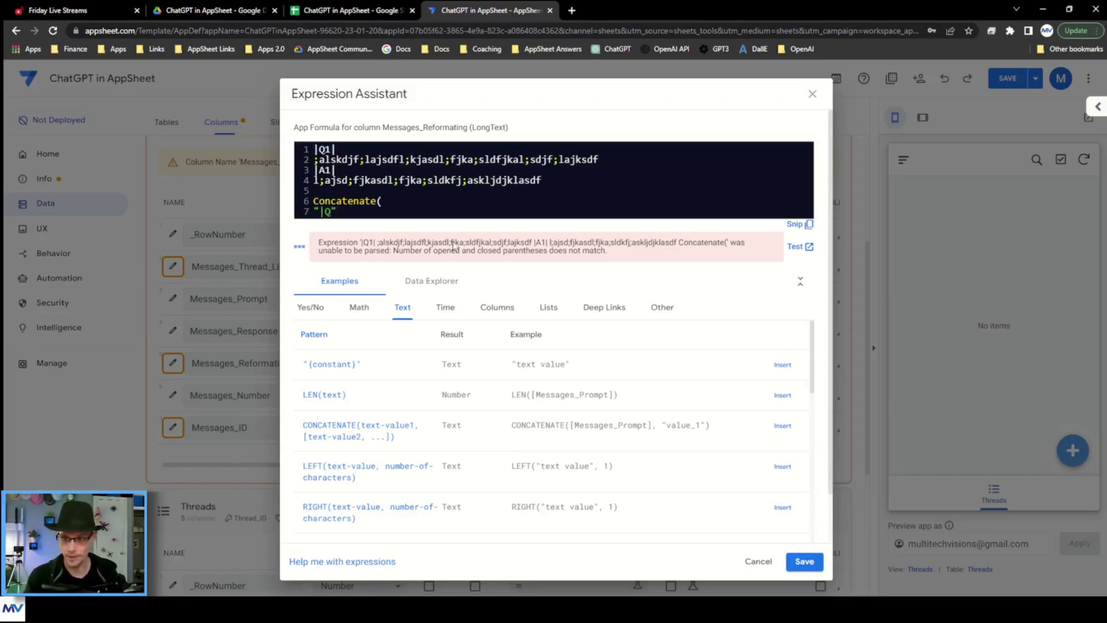
pyautogui.write('",')
pyautogui.press('Return')
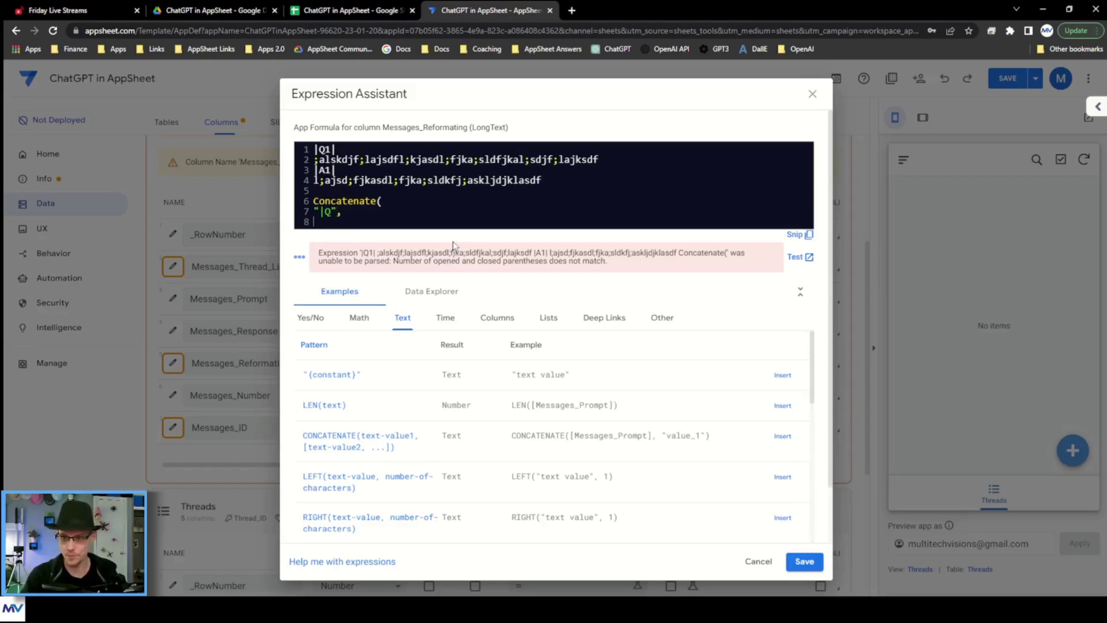
# - Insert the [Messages_Number] column as the next Concatenate argument, on the same line as "|Q"
pyautogui.click(484, 320)
pyautogui.scroll(-2, 613, 415)
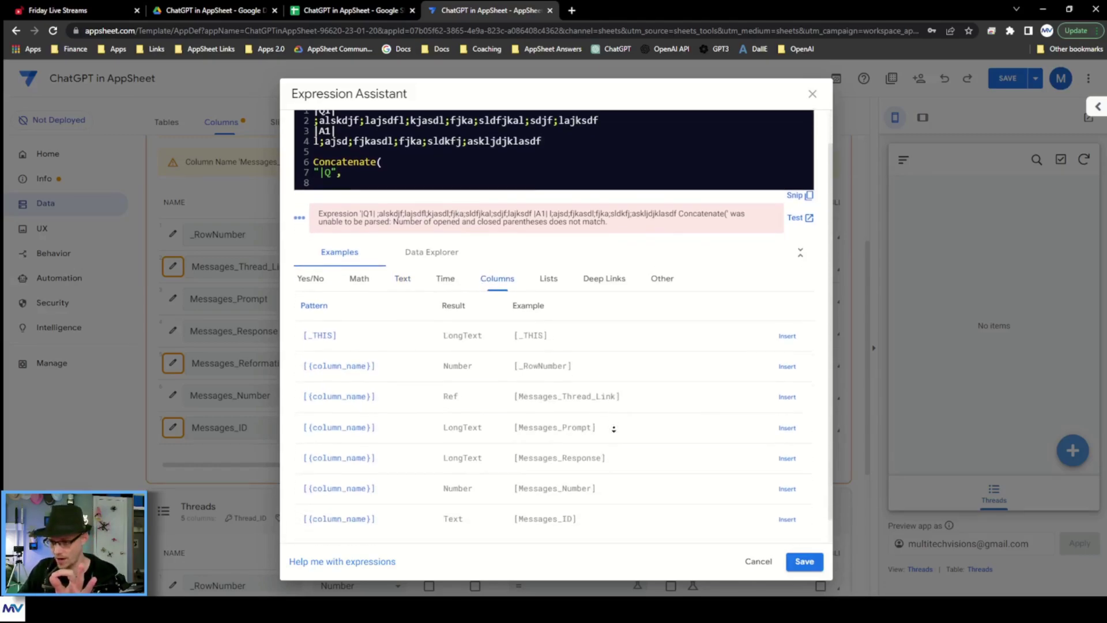
pyautogui.scroll(-1, 613, 429)
pyautogui.click(787, 476)
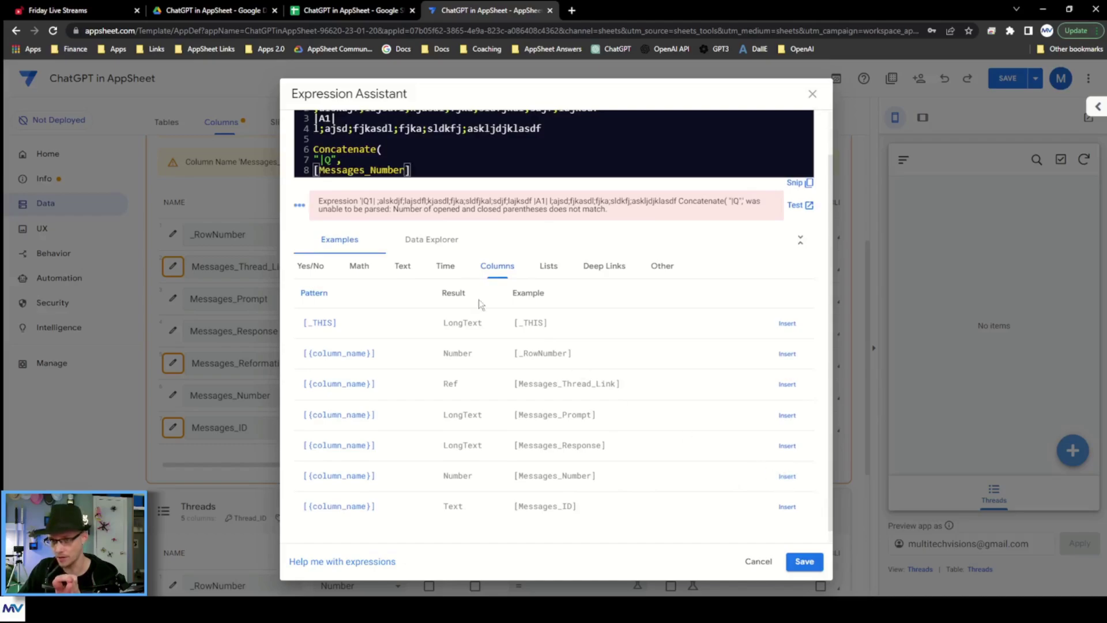
pyautogui.scroll(2, 444, 169)
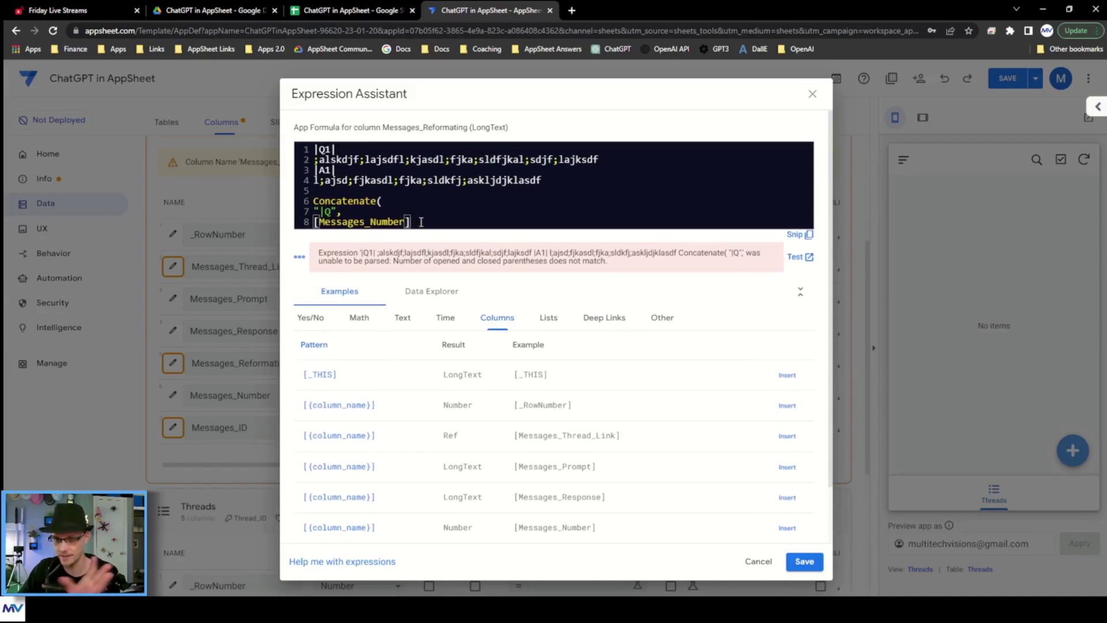
pyautogui.press('Home')
pyautogui.press('BackSpace')
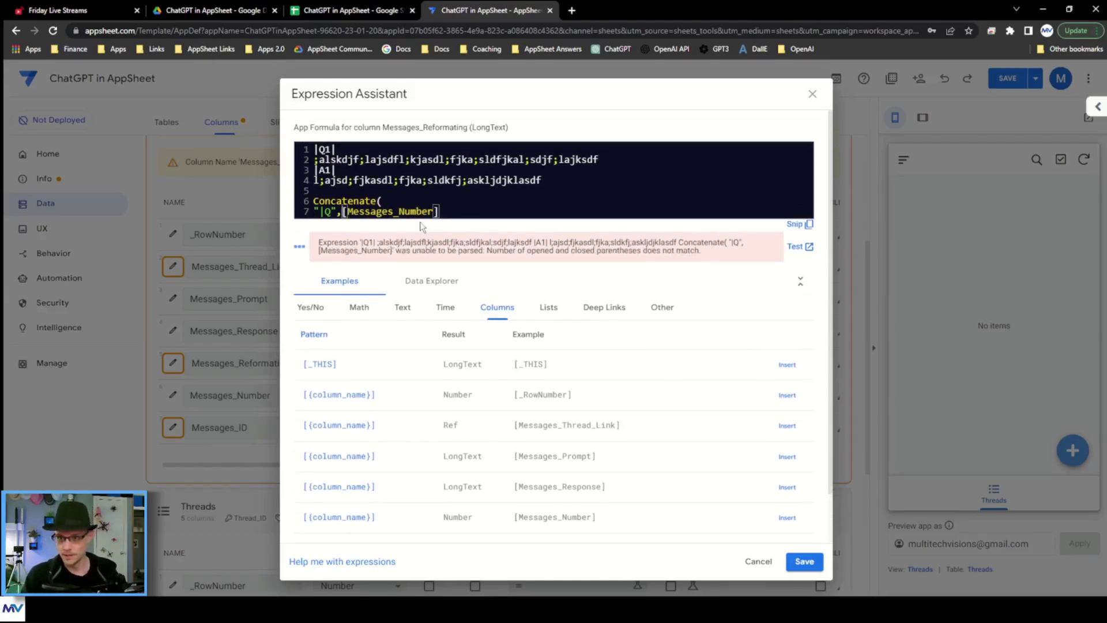
# - Append a quoted | with a line break to close the question label, and insert the [Messages_Prompt] column after it
pyautogui.write(', "|')
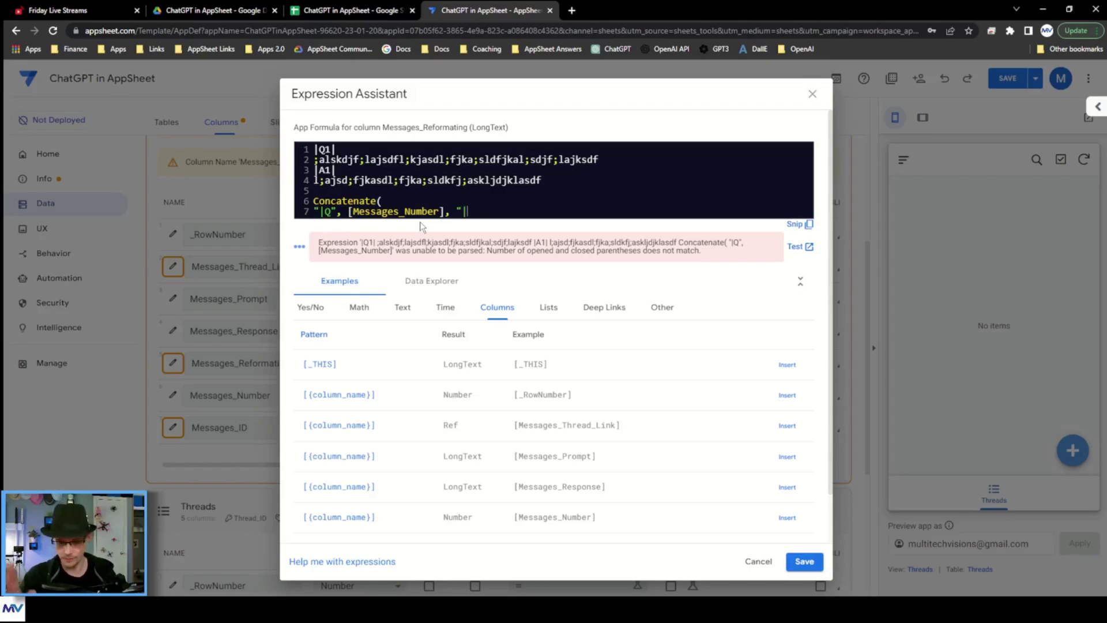
pyautogui.press('Return')
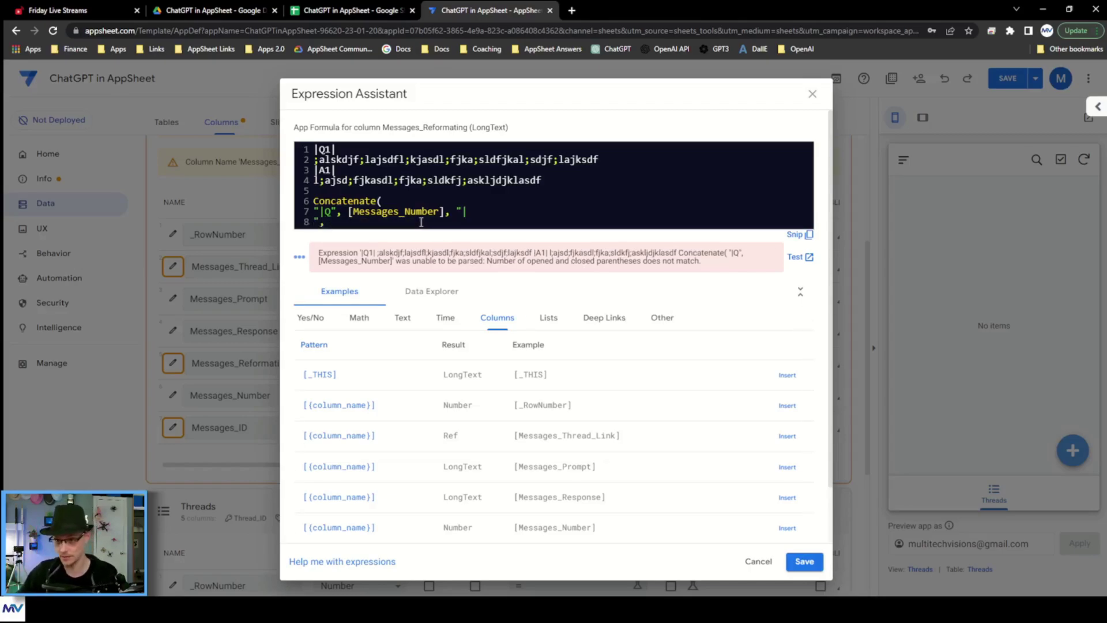
pyautogui.click(787, 467)
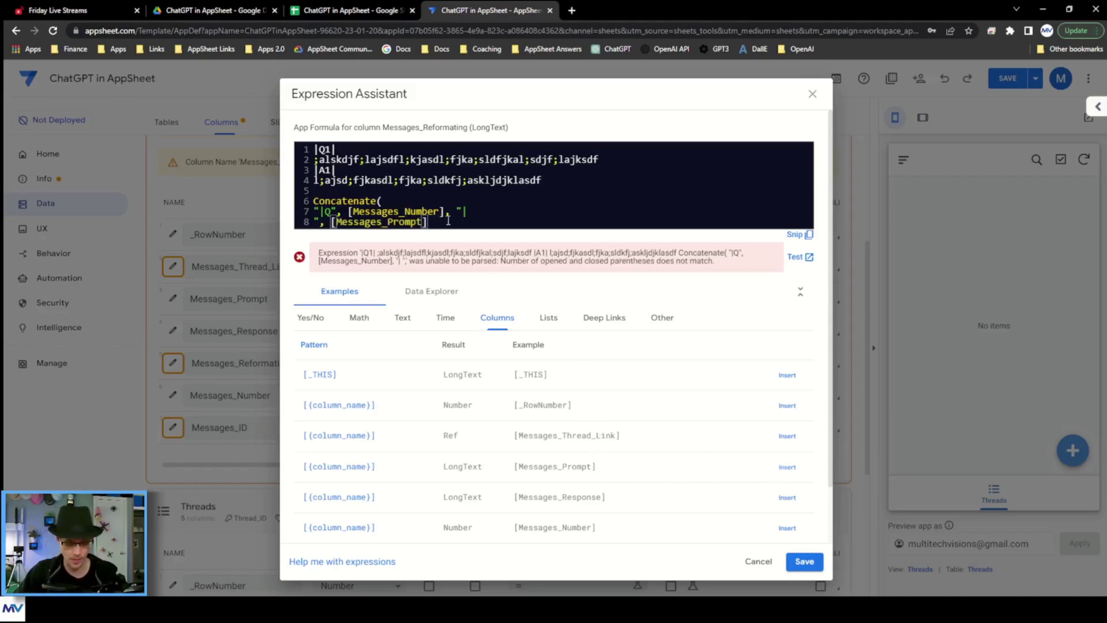
# - Add a quoted argument of a line break and |A after [Messages_Prompt], followed by the [Messages_Number] column
pyautogui.write(',')
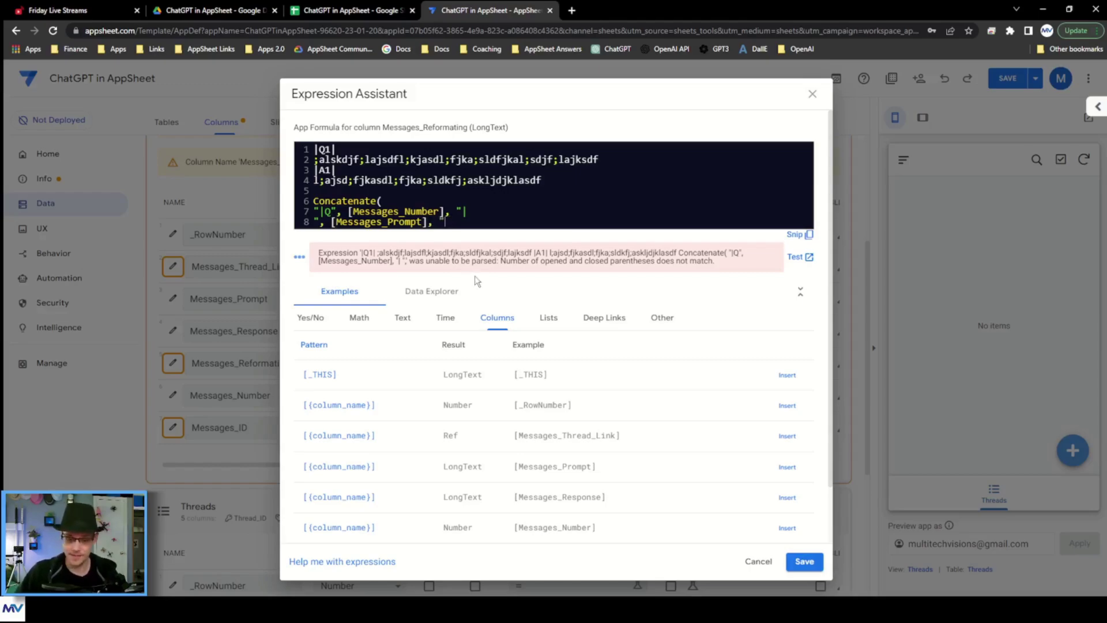
pyautogui.press('Return')
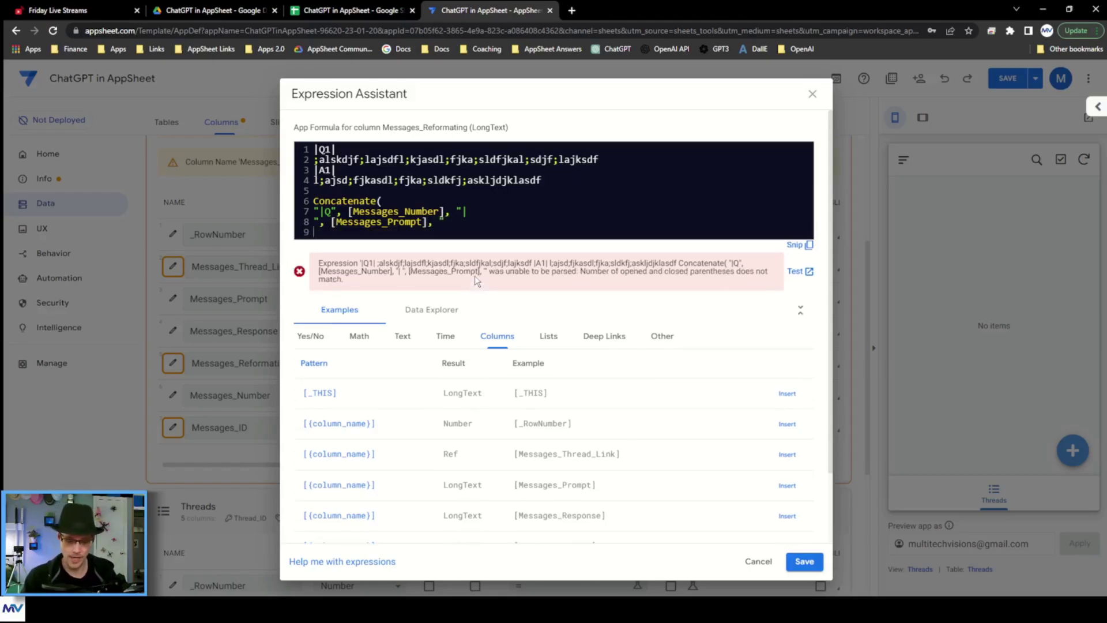
pyautogui.write('"')
pyautogui.write('|A",')
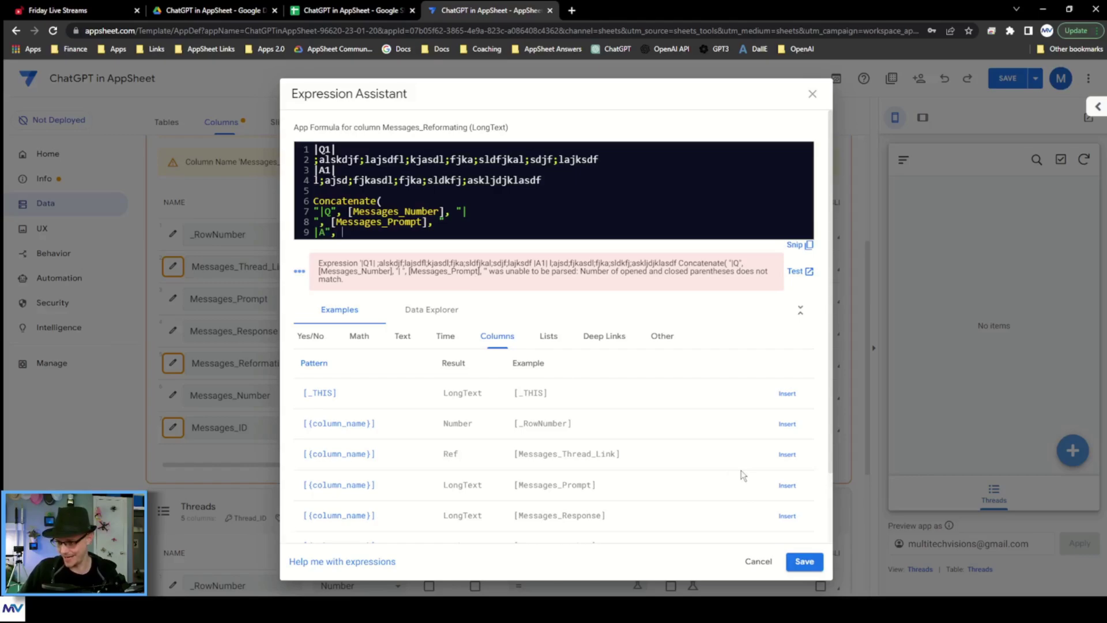
pyautogui.scroll(-1, 744, 476)
pyautogui.click(787, 489)
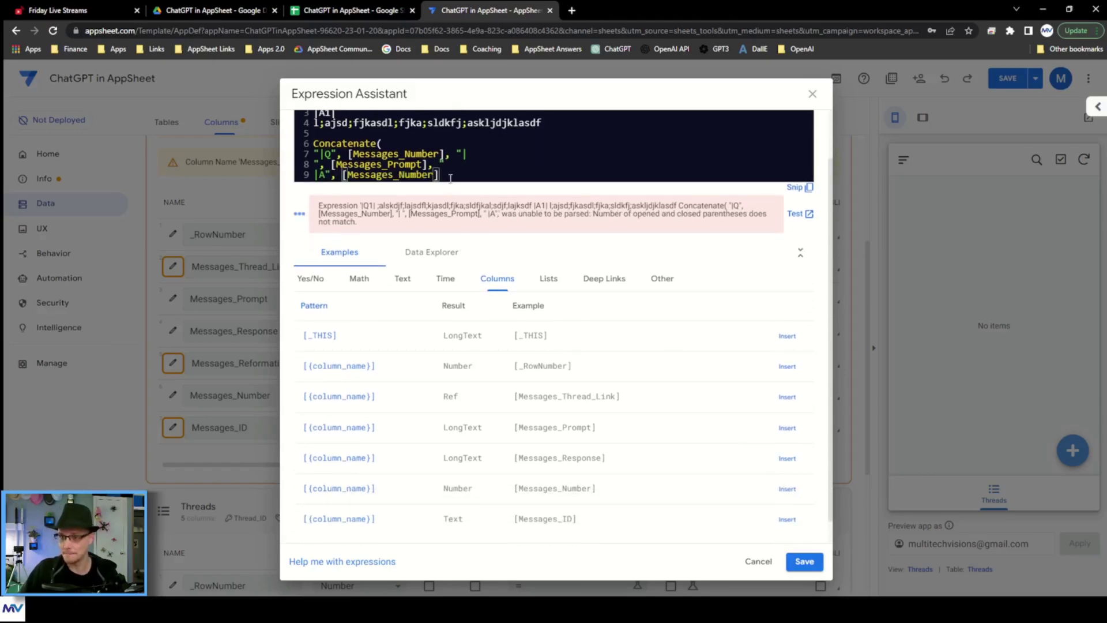
# - Append a quoted | with a line break after the second [Messages_Number] to close the answer label
pyautogui.write(', ')
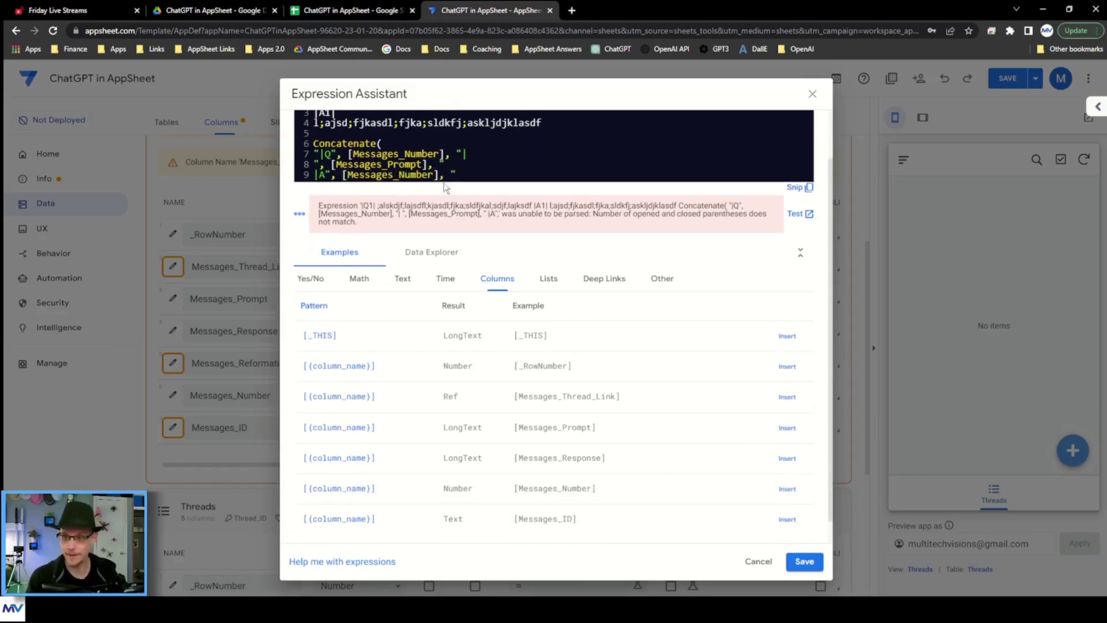
pyautogui.write('"|')
pyautogui.press('Return')
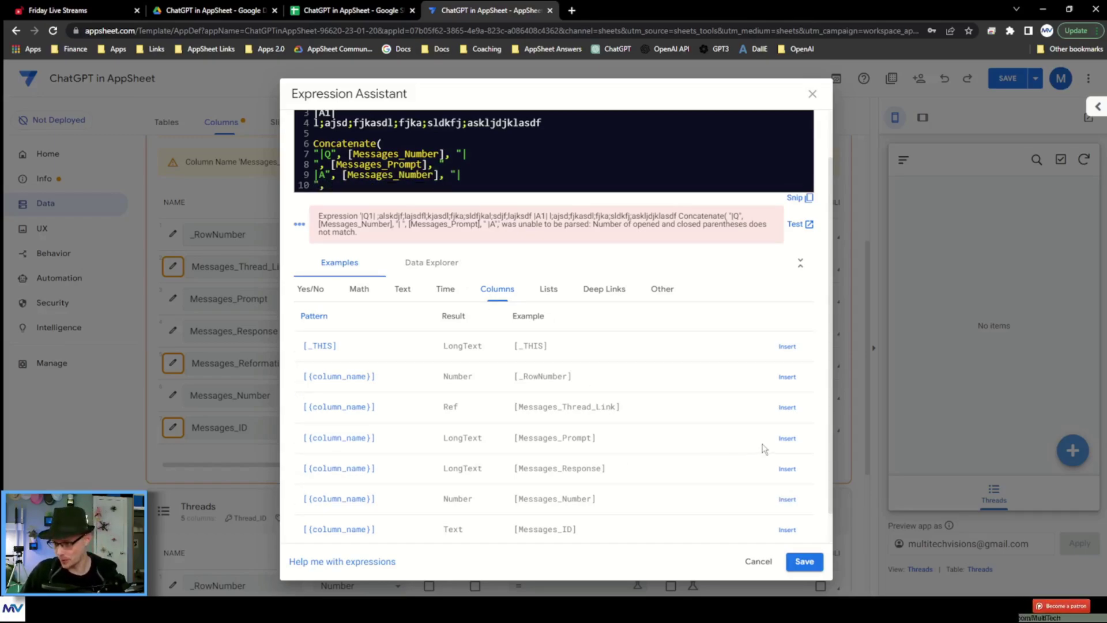
# - Add the [Messages_Response] column as the final argument and close the Concatenate parenthesis on a new line
pyautogui.click(787, 439)
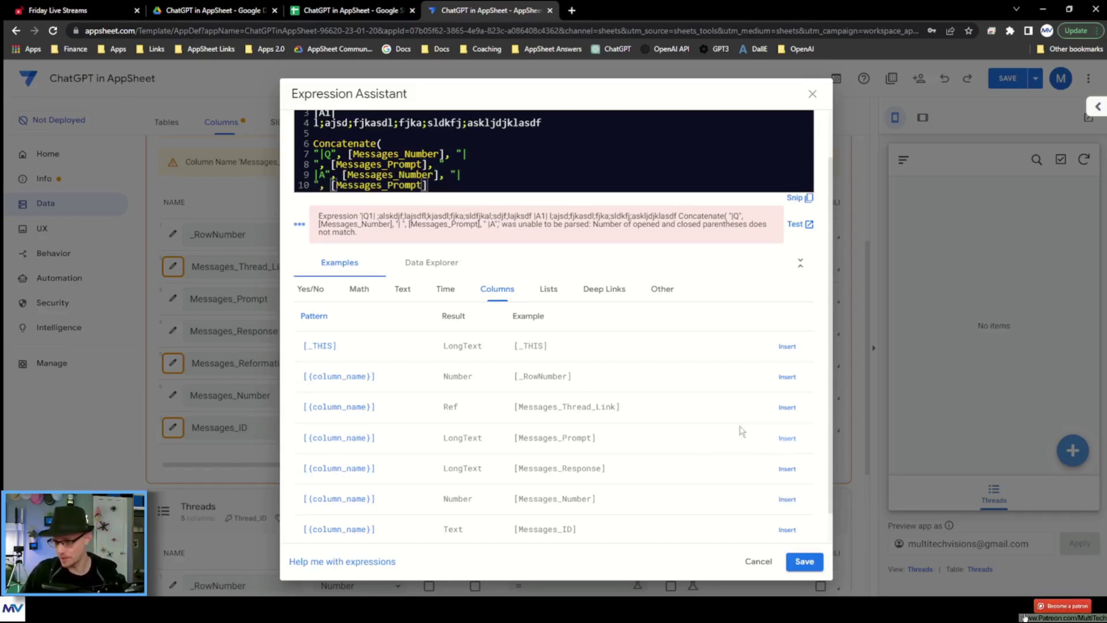
pyautogui.doubleClick(594, 468)
pyautogui.hotkey('ctrl', 'c')
pyautogui.doubleClick(386, 186)
pyautogui.hotkey('ctrl', 'v')
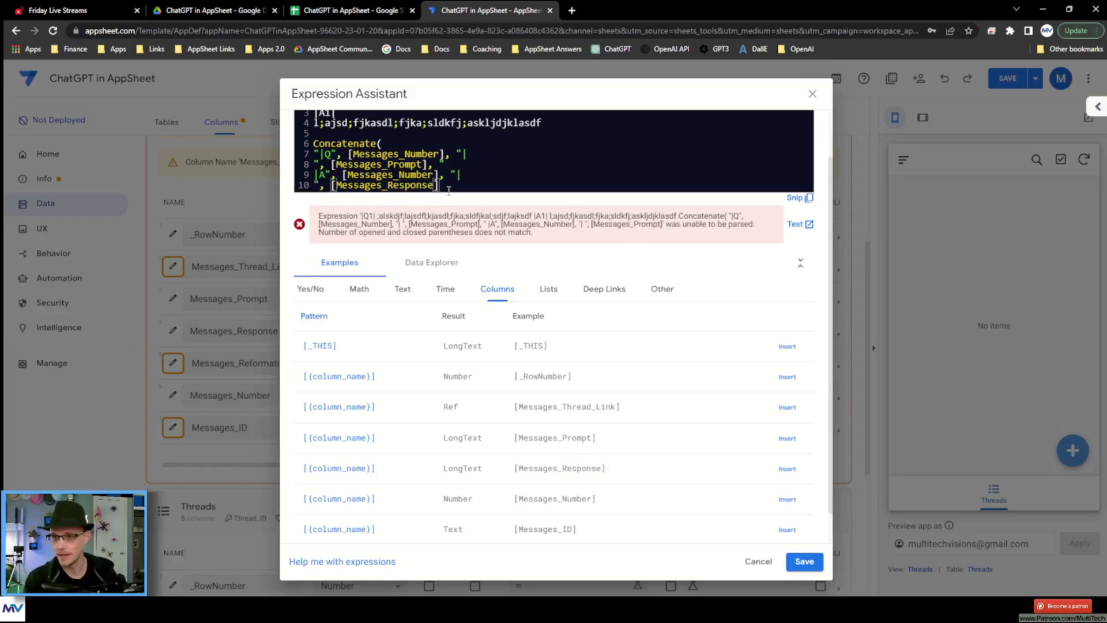
pyautogui.scroll(1, 456, 242)
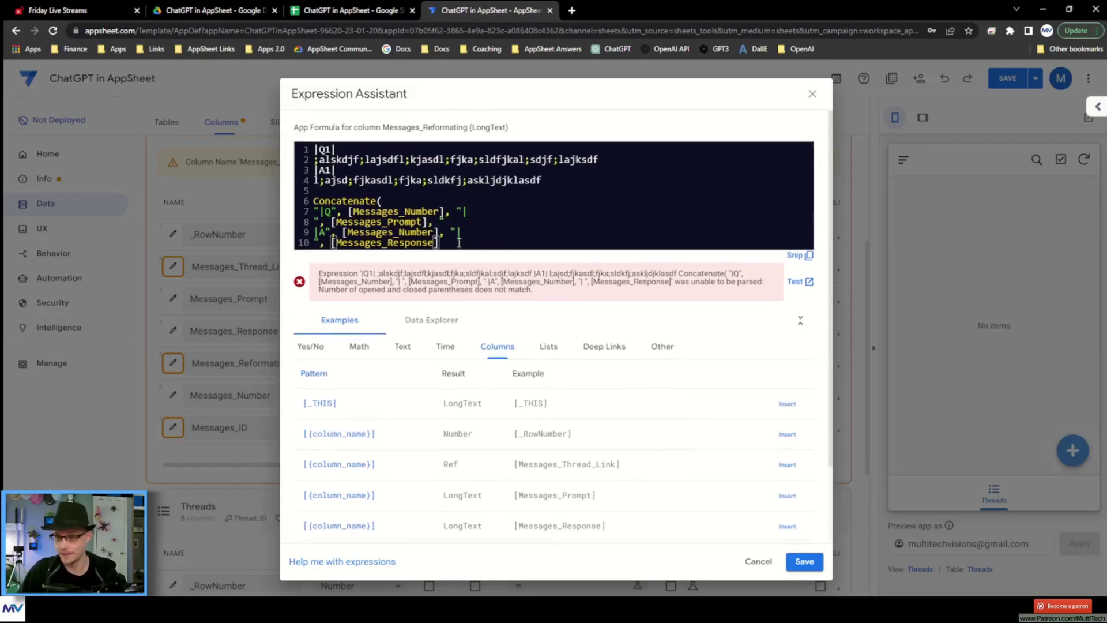
pyautogui.press('Return')
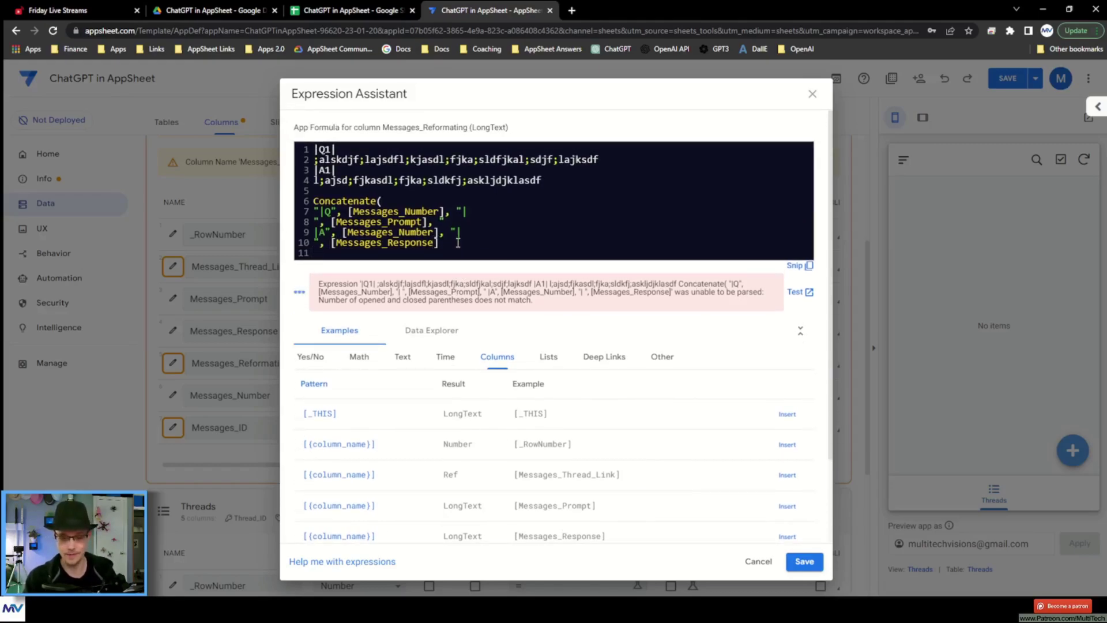
pyautogui.write(')')
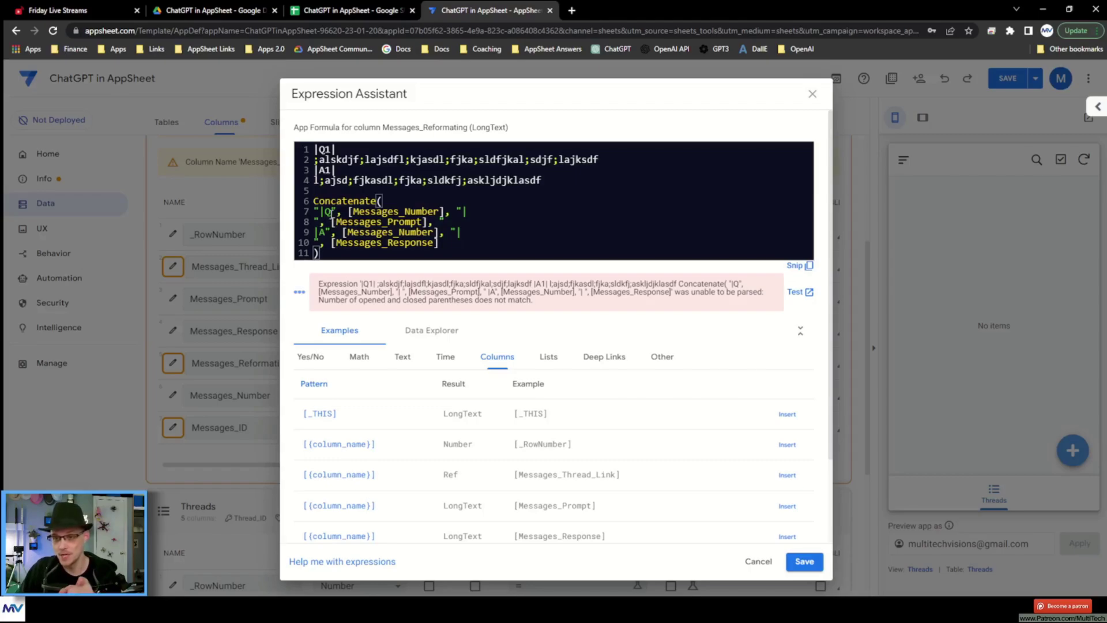
# - Compare the sample |Q1| and |A1| lines with the matching question and answer lines of the Concatenate formula
pyautogui.moveTo(335, 150); pyautogui.dragTo(305, 153)
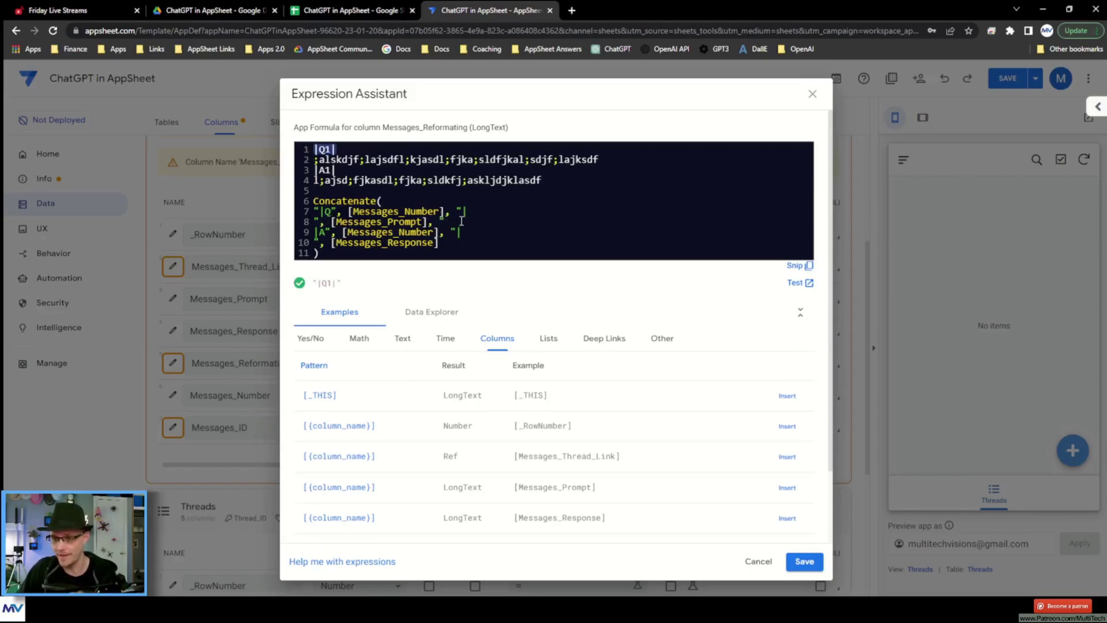
pyautogui.moveTo(461, 221); pyautogui.dragTo(297, 229)
pyautogui.moveTo(337, 170); pyautogui.dragTo(307, 176)
pyautogui.moveTo(470, 236); pyautogui.dragTo(315, 233)
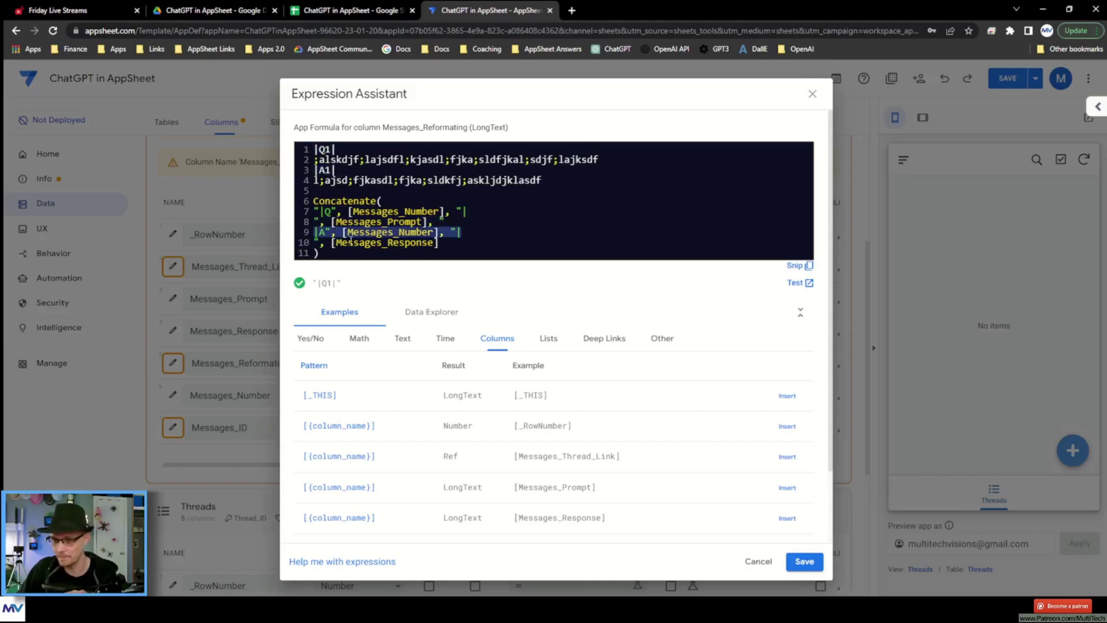
pyautogui.moveTo(448, 242); pyautogui.dragTo(314, 243)
pyautogui.click(332, 252)
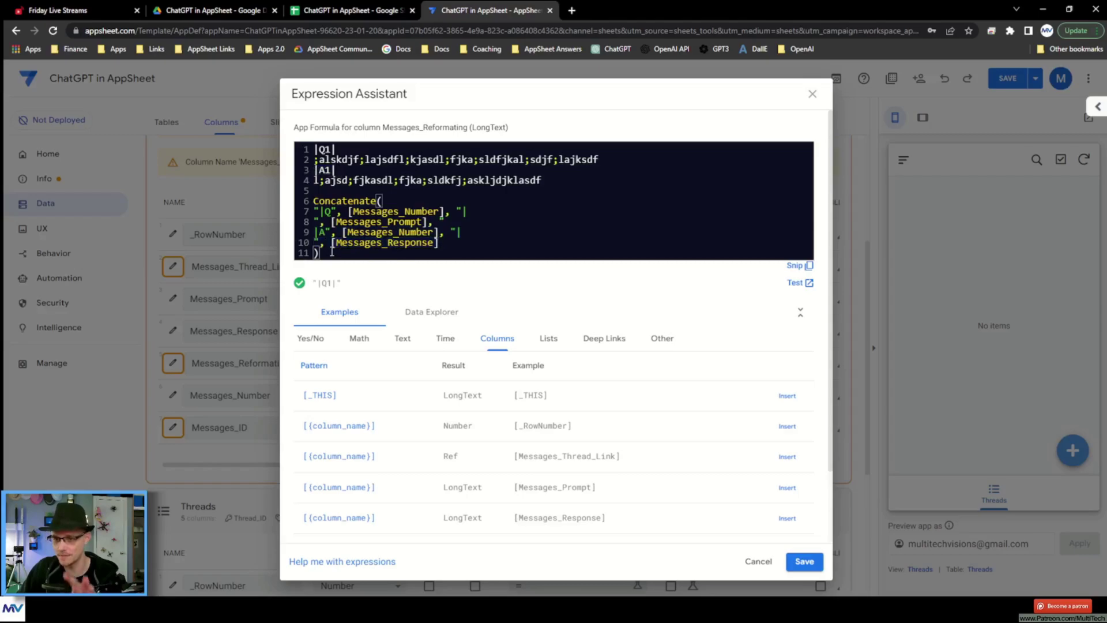
# - Delete the sample text above Concatenate, then save the Messages_Reformating formula and the app
pyautogui.click(336, 188)
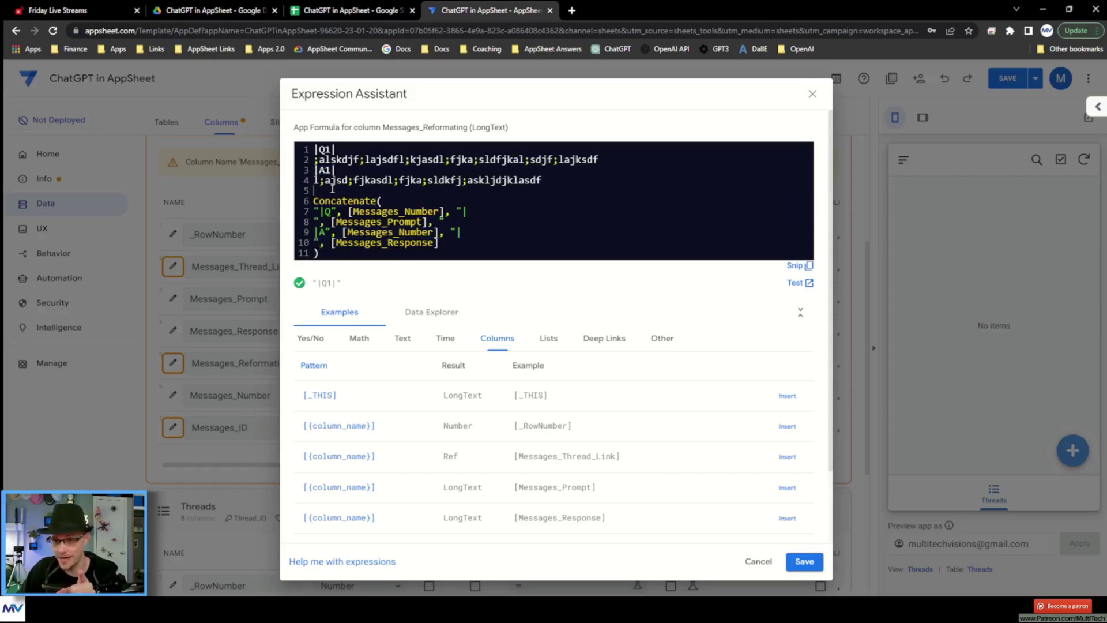
pyautogui.hotkey('ctrl', 'shift', 'Home')
pyautogui.press('BackSpace')
pyautogui.press('Delete')
pyautogui.click(344, 199)
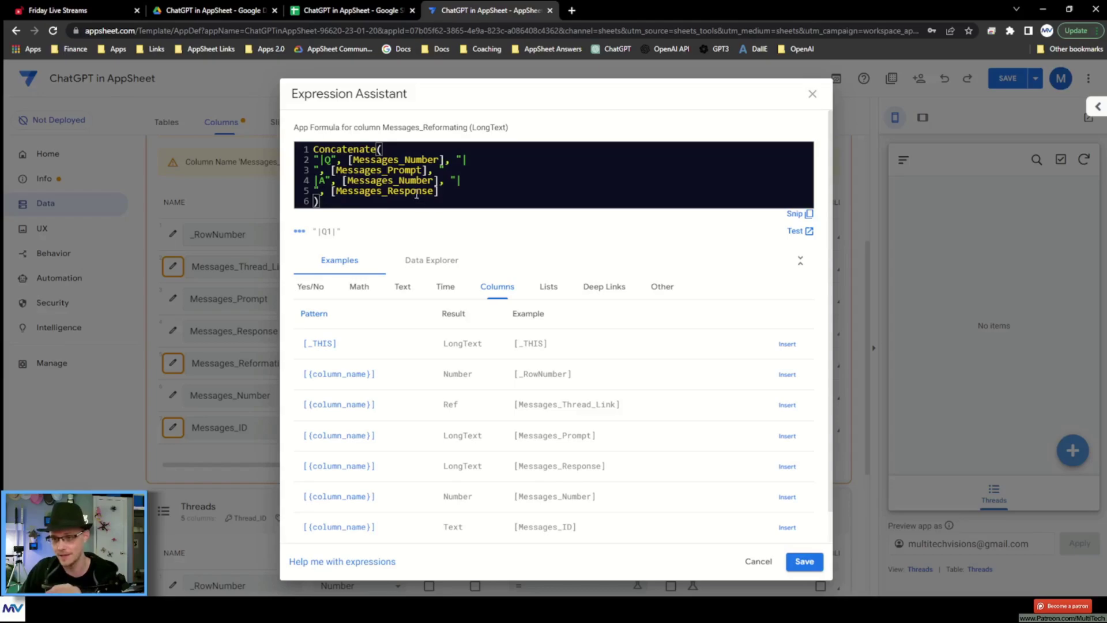
pyautogui.click(804, 561)
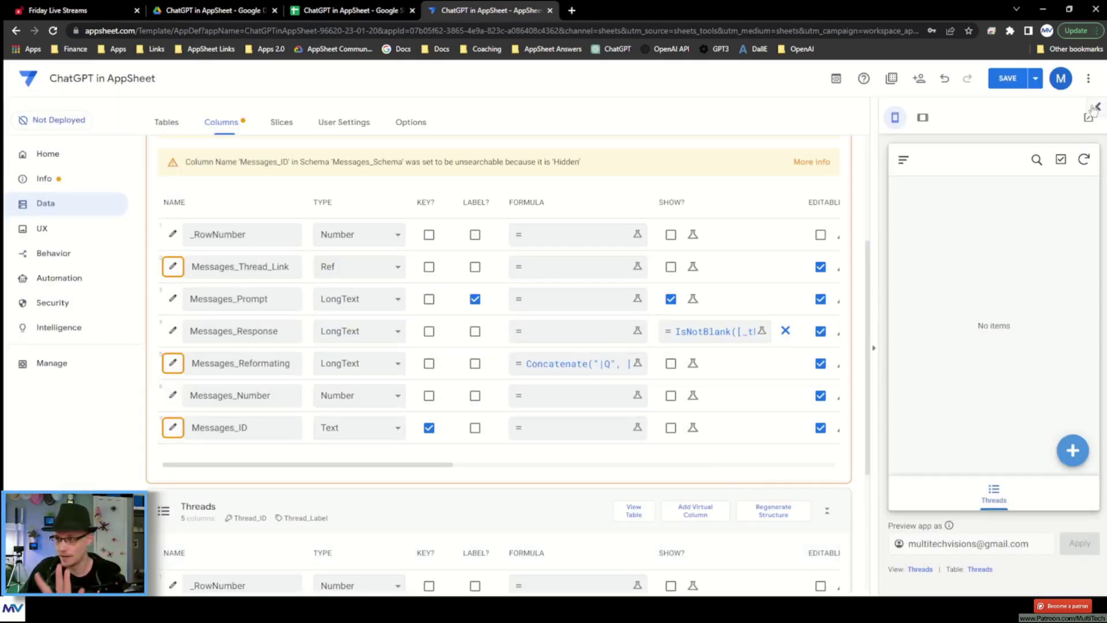
pyautogui.click(1007, 78)
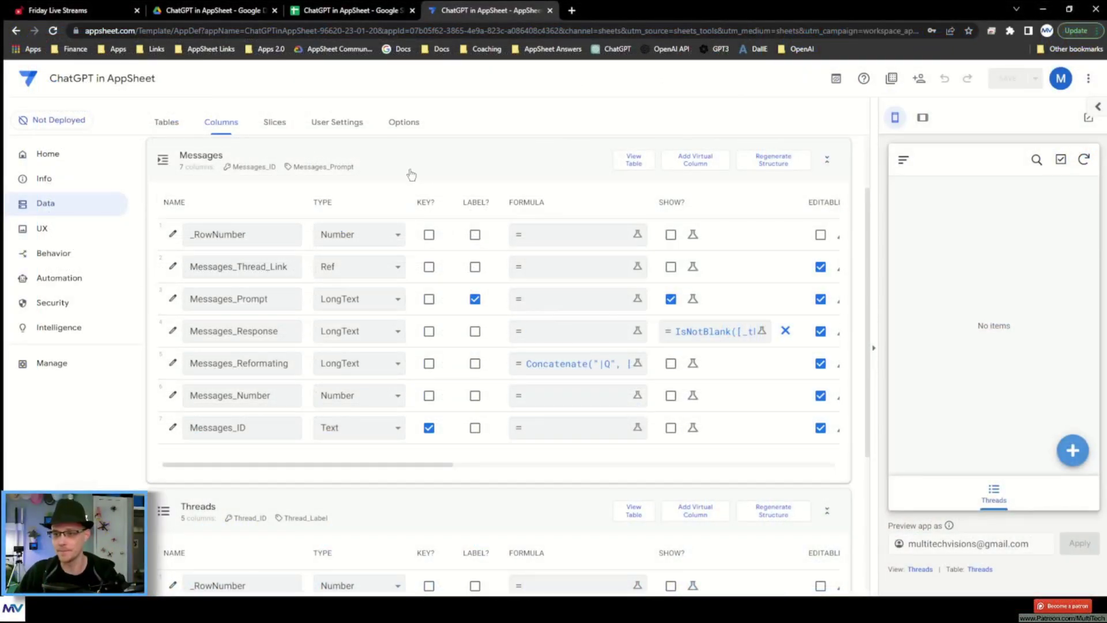
# - Collapse the Messages table and add a virtual column named Thread_History to the Threads table
pyautogui.click(300, 138)
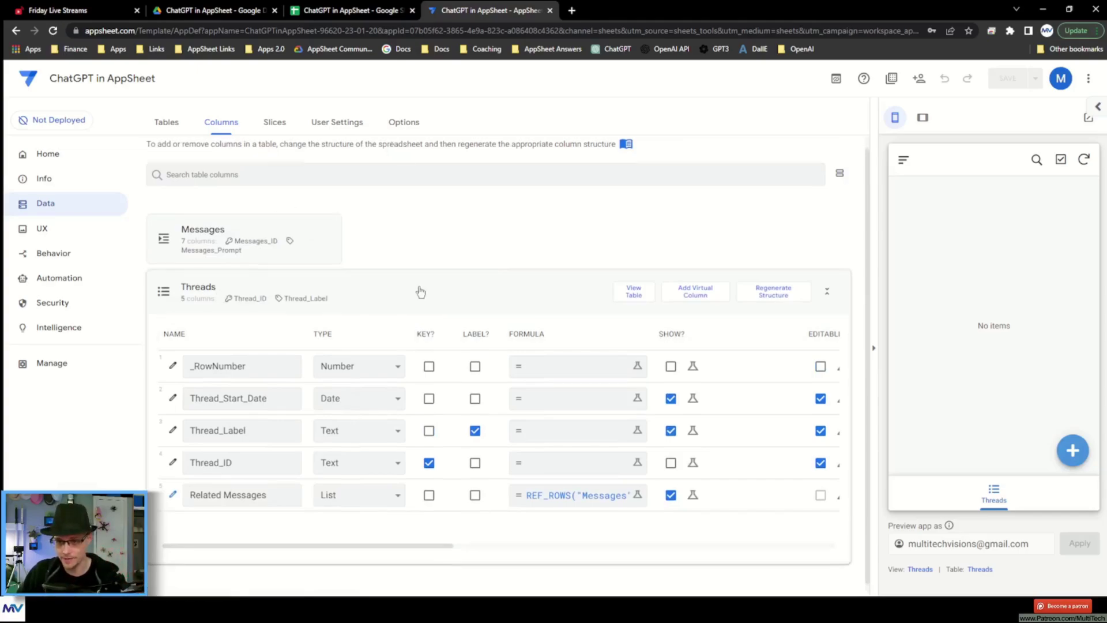
pyautogui.scroll(-1, 429, 358)
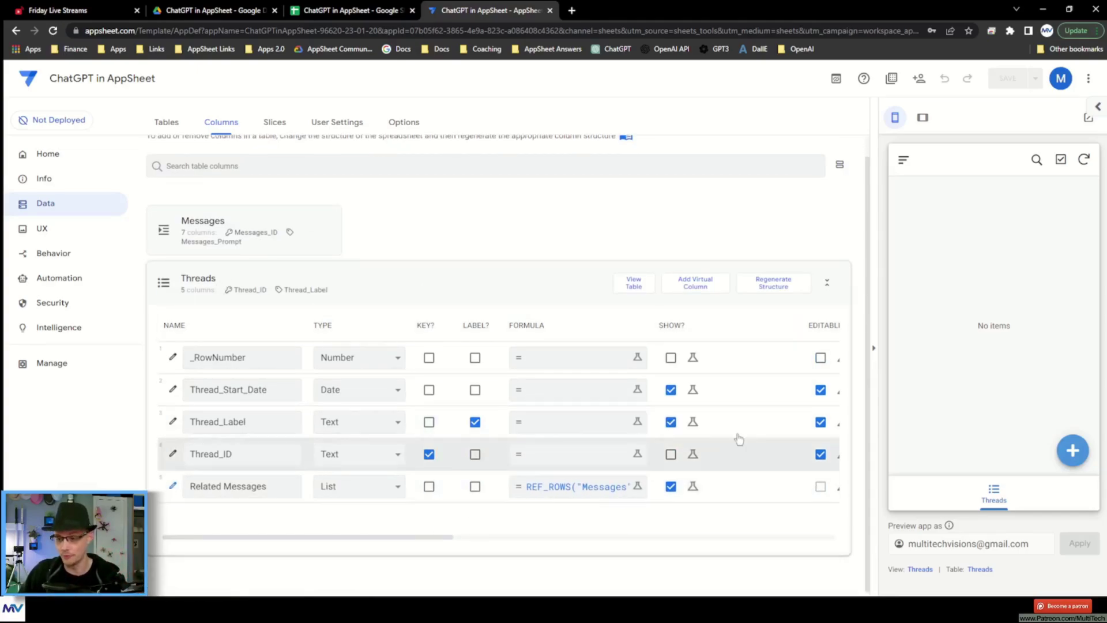
pyautogui.click(696, 293)
pyautogui.moveTo(568, 173); pyautogui.dragTo(421, 174)
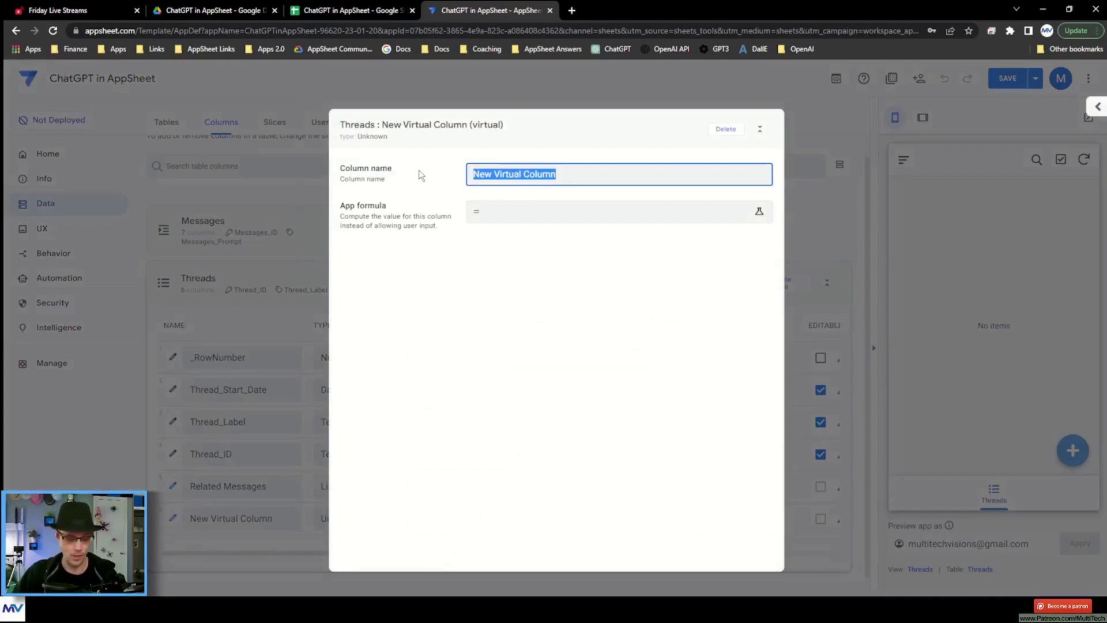
pyautogui.write('Thread_History')
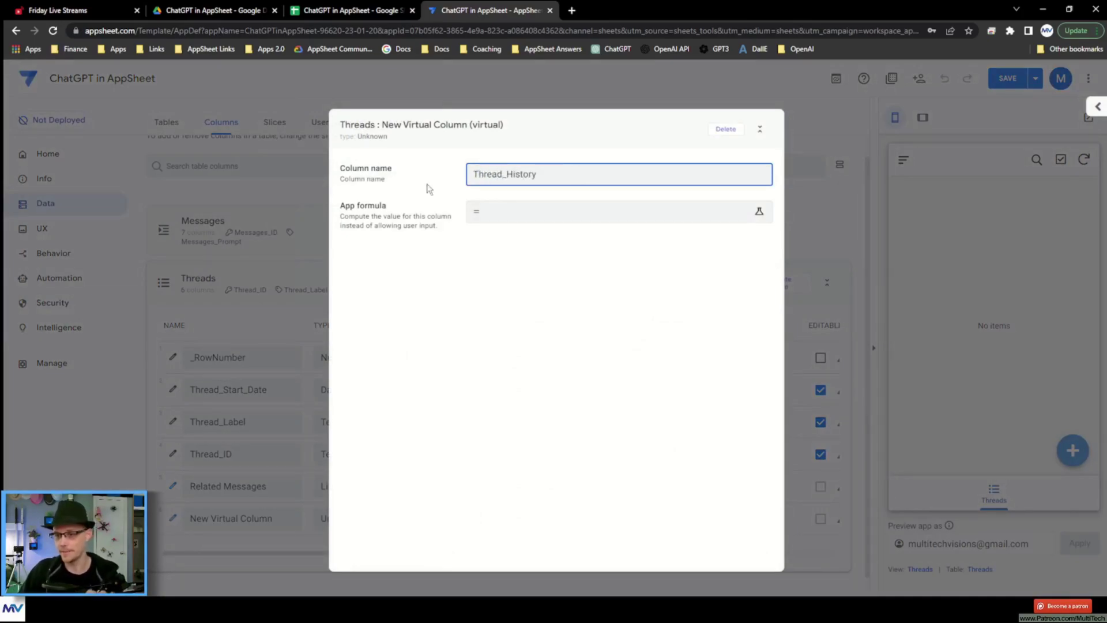
# - Start the Thread_History app formula with Concatenate( and, on the next line, Substitute( applied to [Related Messages]
pyautogui.click(502, 211)
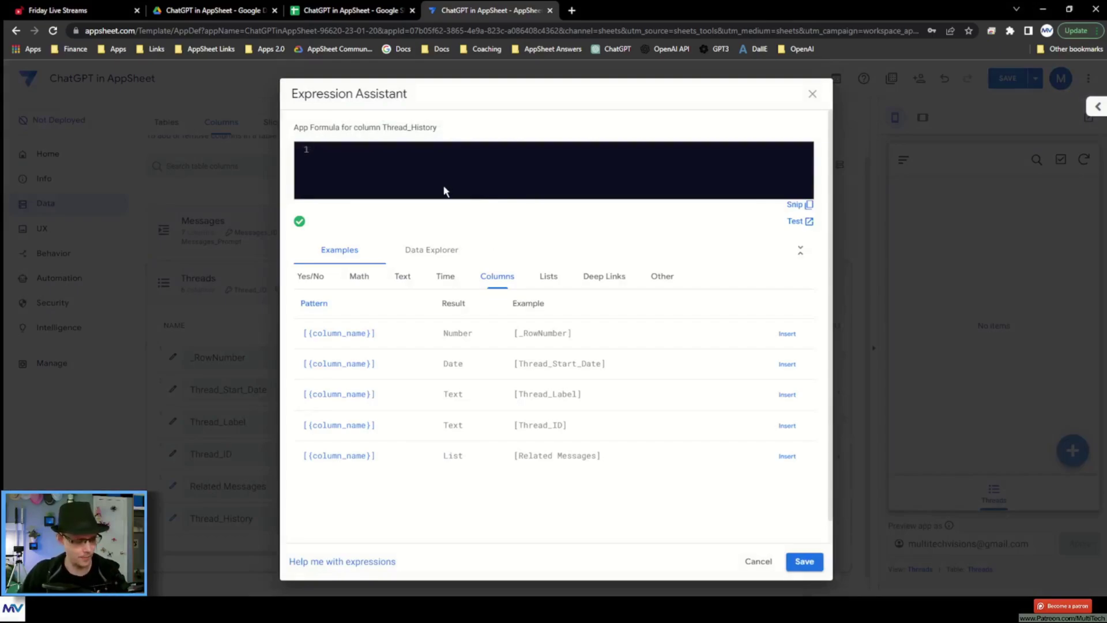
pyautogui.write('Concatenate(')
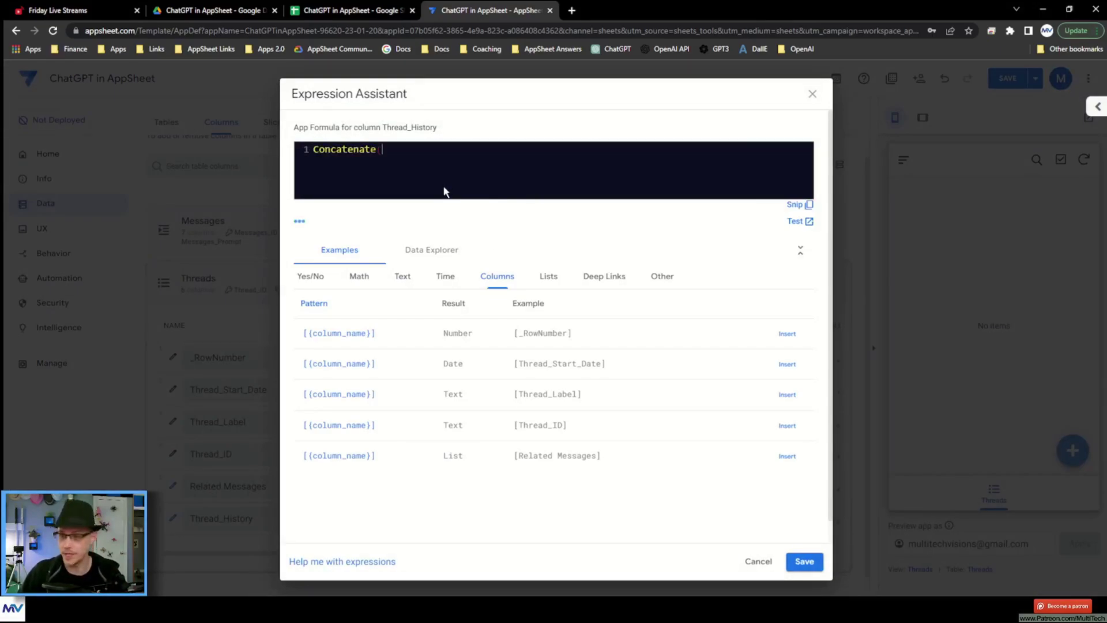
pyautogui.press('Return')
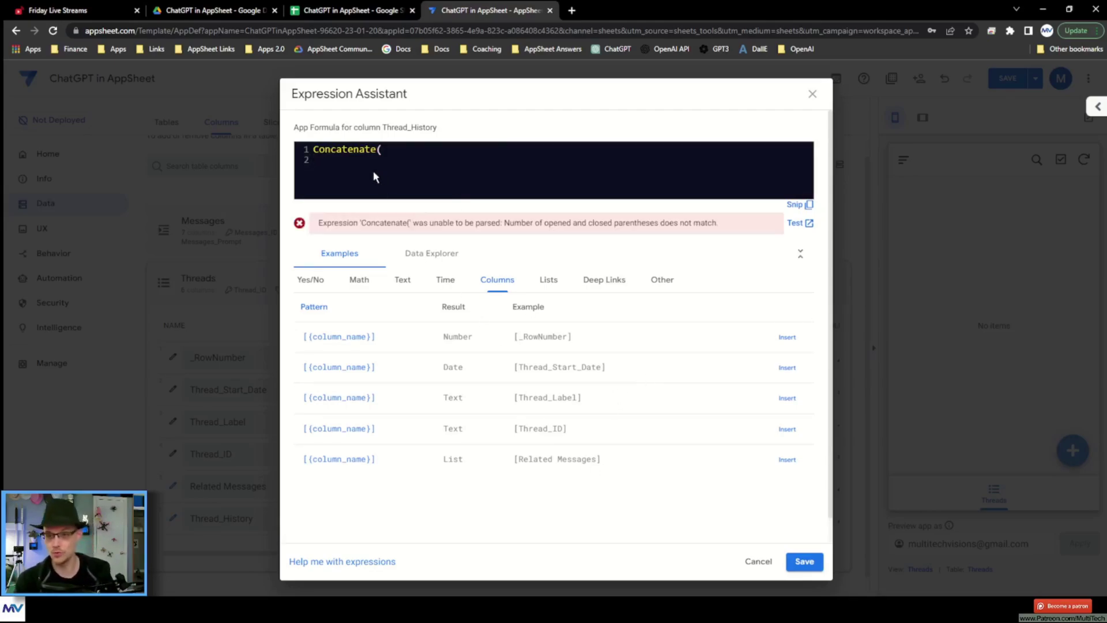
pyautogui.write('Substitute(')
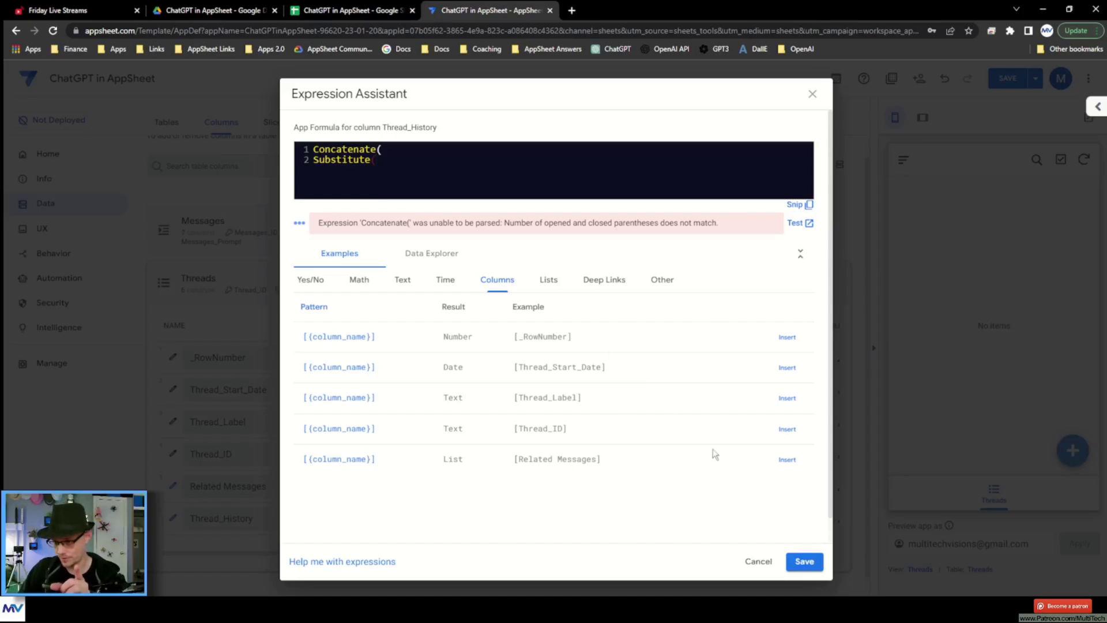
pyautogui.click(788, 460)
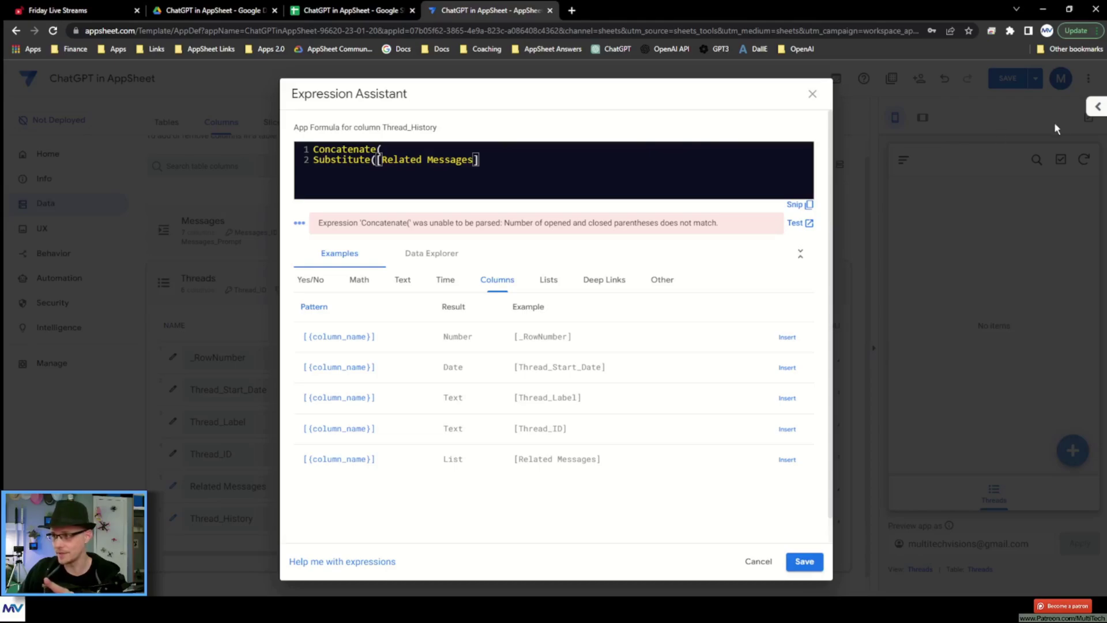
# - Look up the Messages table's columns in the schema and append [Messages_Reformating] directly after [Related Messages]
pyautogui.click(1098, 107)
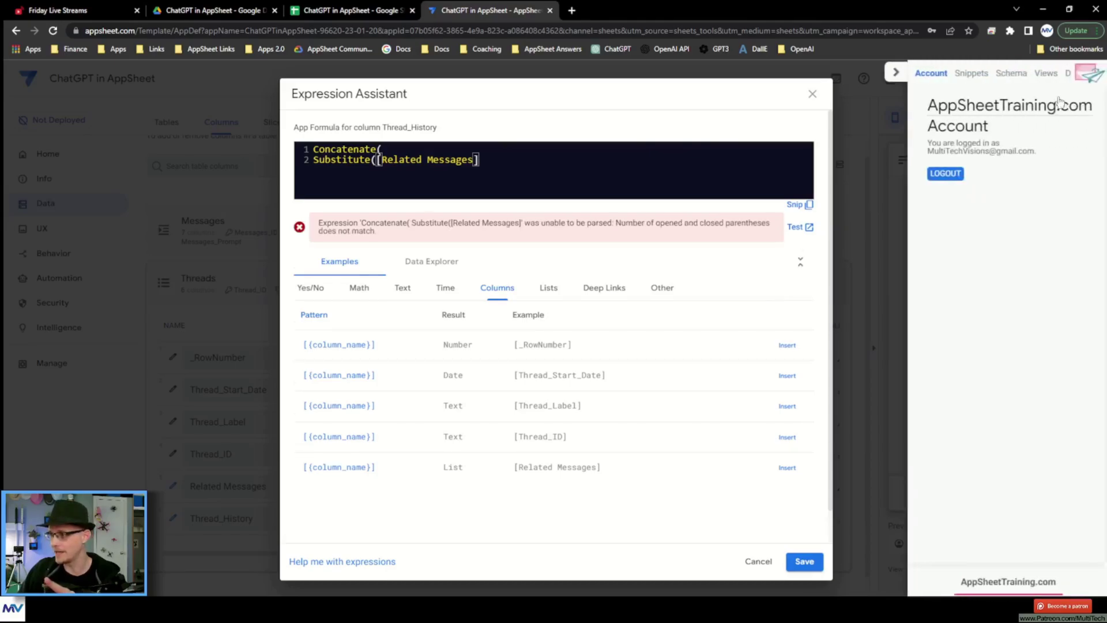
pyautogui.click(1003, 75)
pyautogui.click(935, 167)
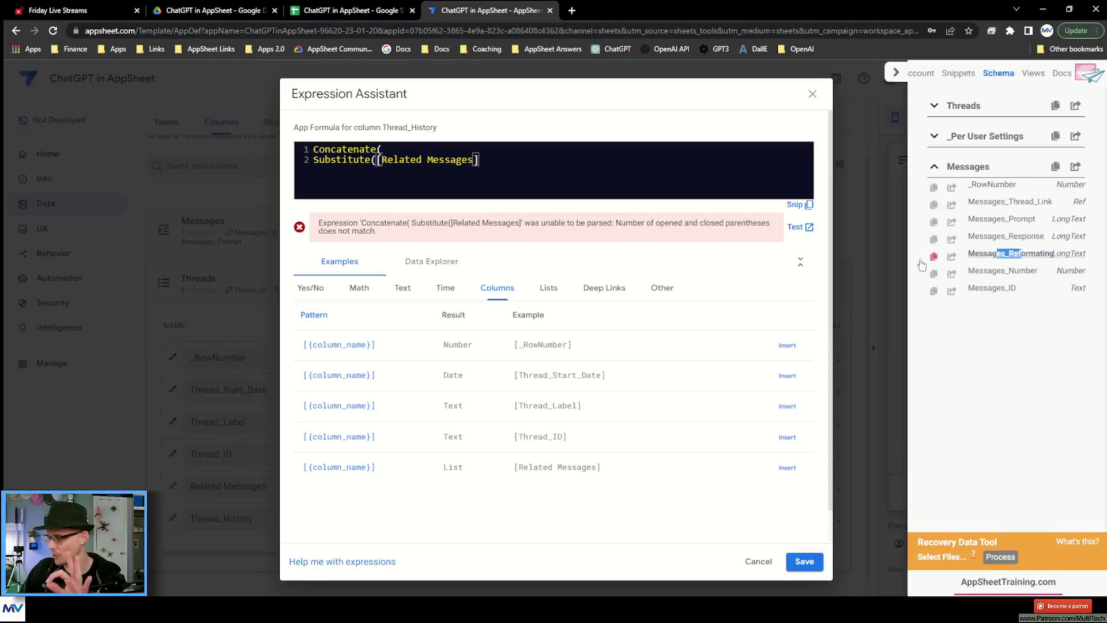
pyautogui.click(895, 73)
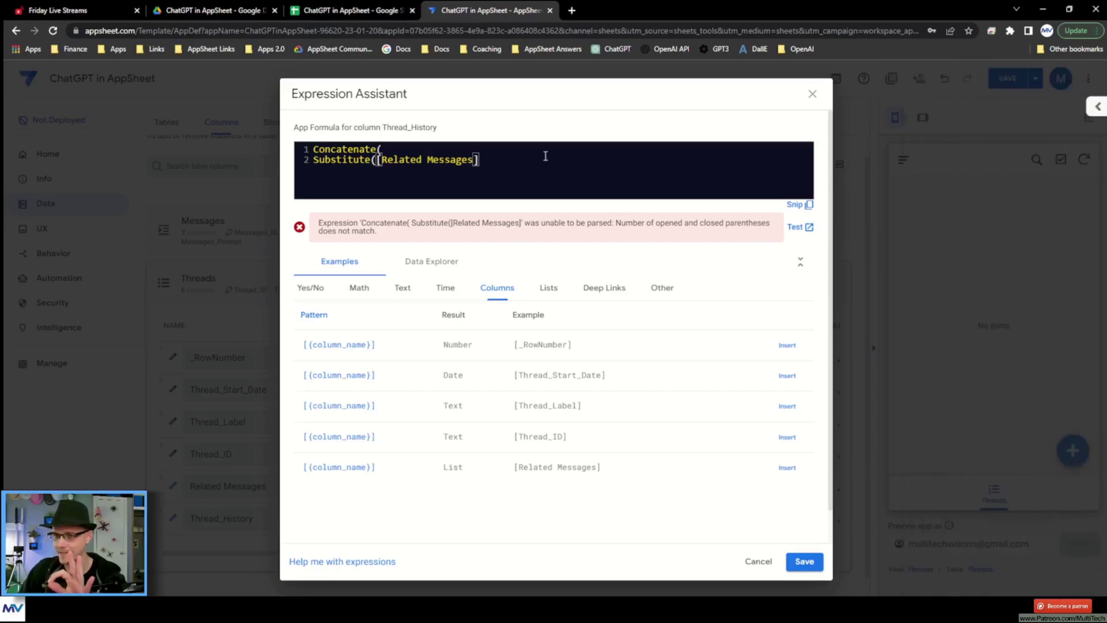
pyautogui.write('[Messages_Reformating]')
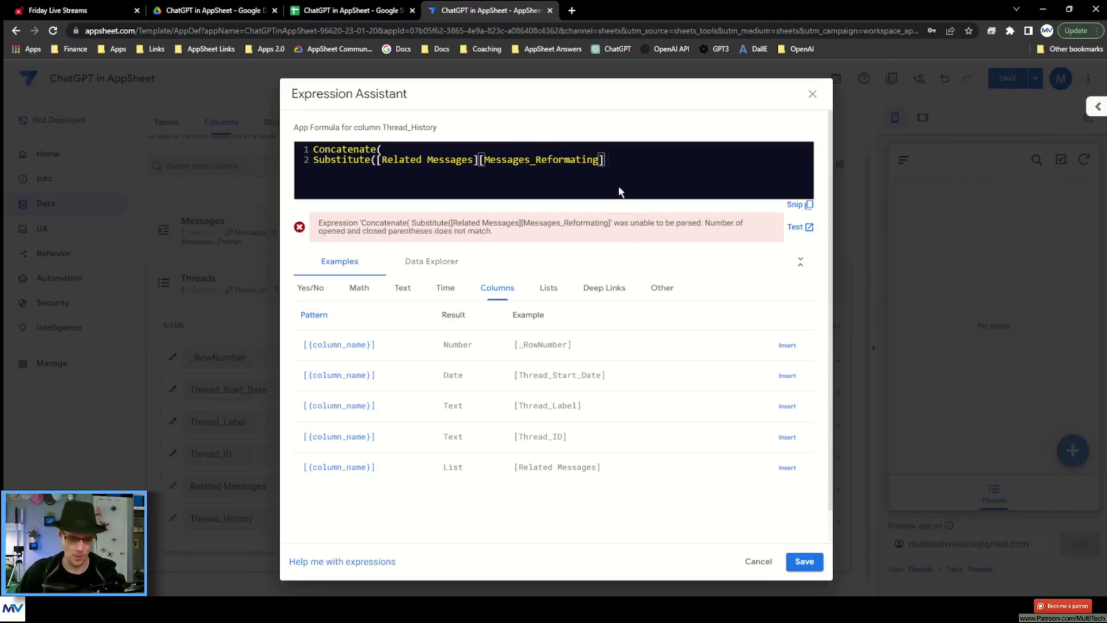
# - Make Substitute replace " , " with a line of seven dashes enclosed by line breaks, and close both functions
pyautogui.write(', ')
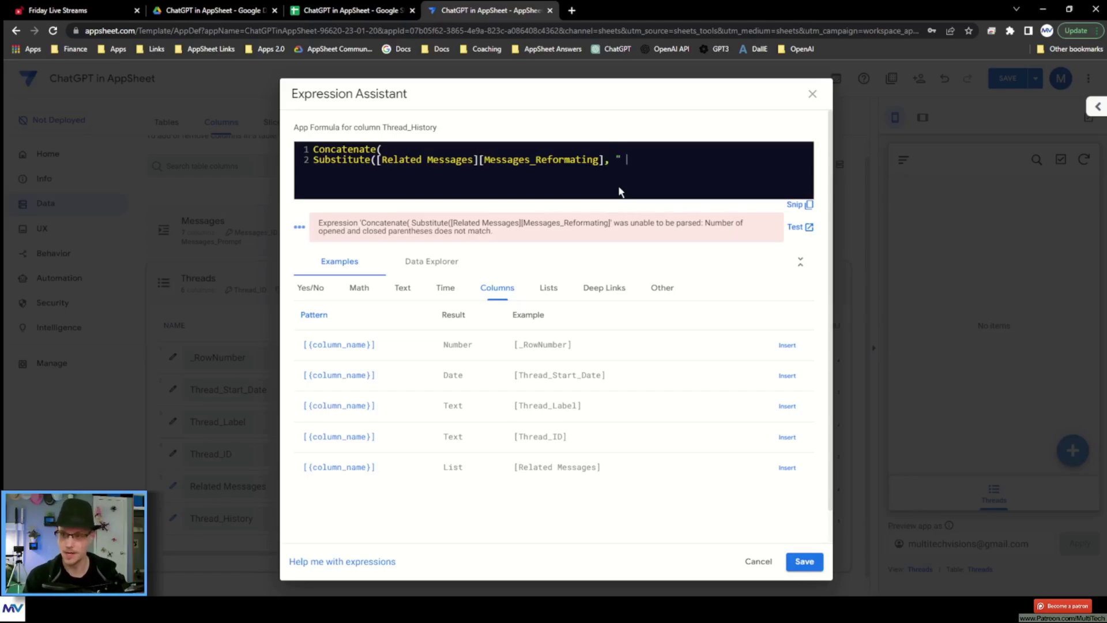
pyautogui.write('" , ", ')
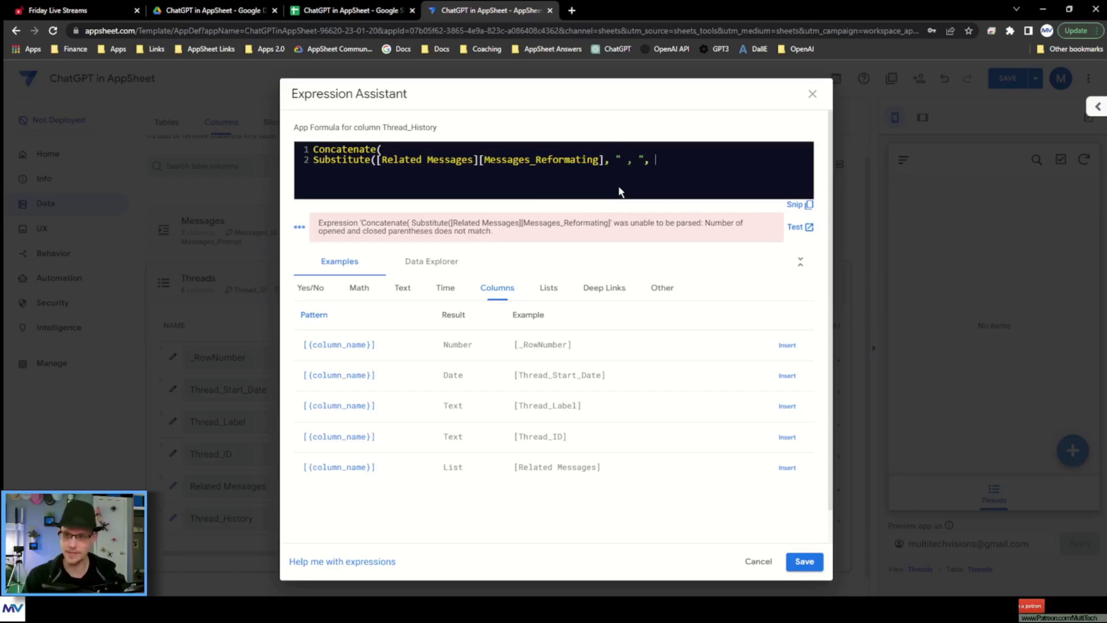
pyautogui.write('"')
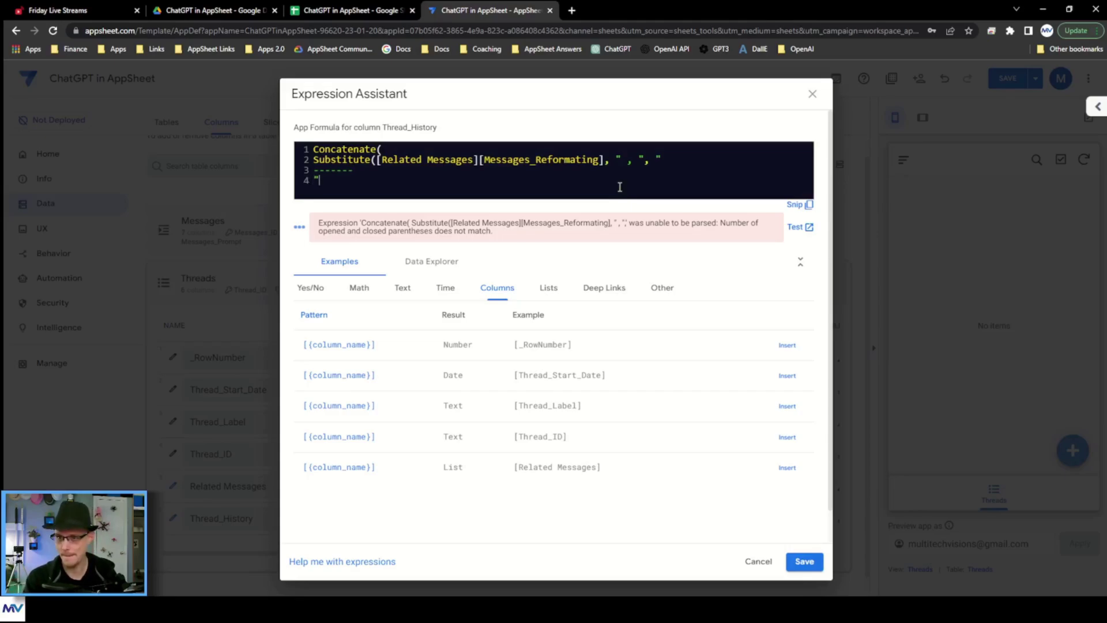
pyautogui.write(')')
pyautogui.press('Return')
pyautogui.write(')')
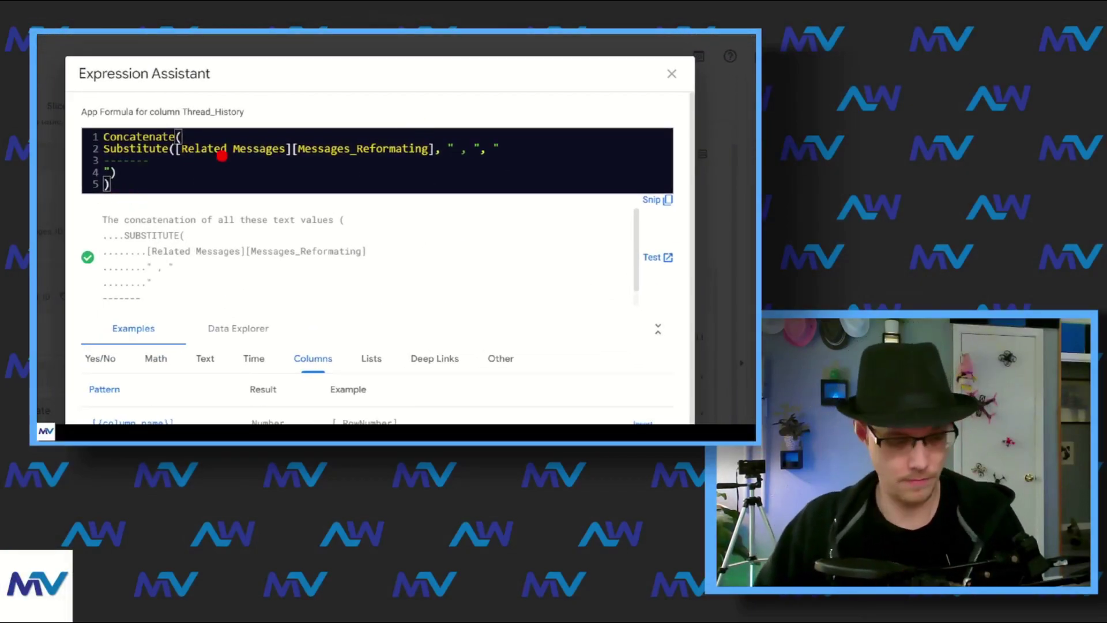
pyautogui.moveTo(163, 127); pyautogui.dragTo(450, 174)
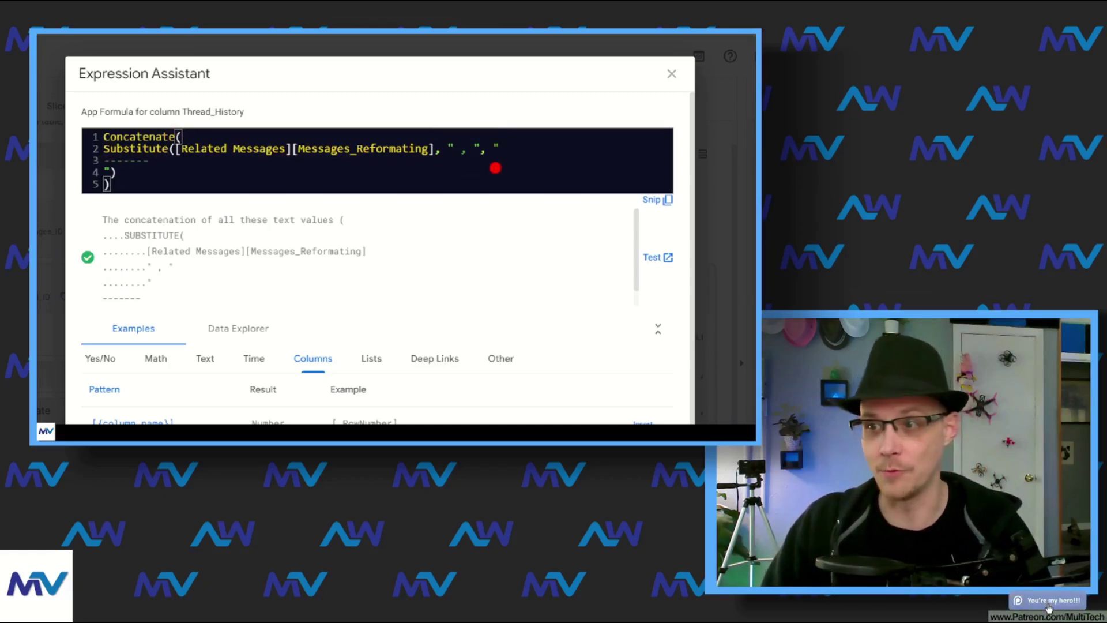
pyautogui.moveTo(495, 143); pyautogui.dragTo(527, 169)
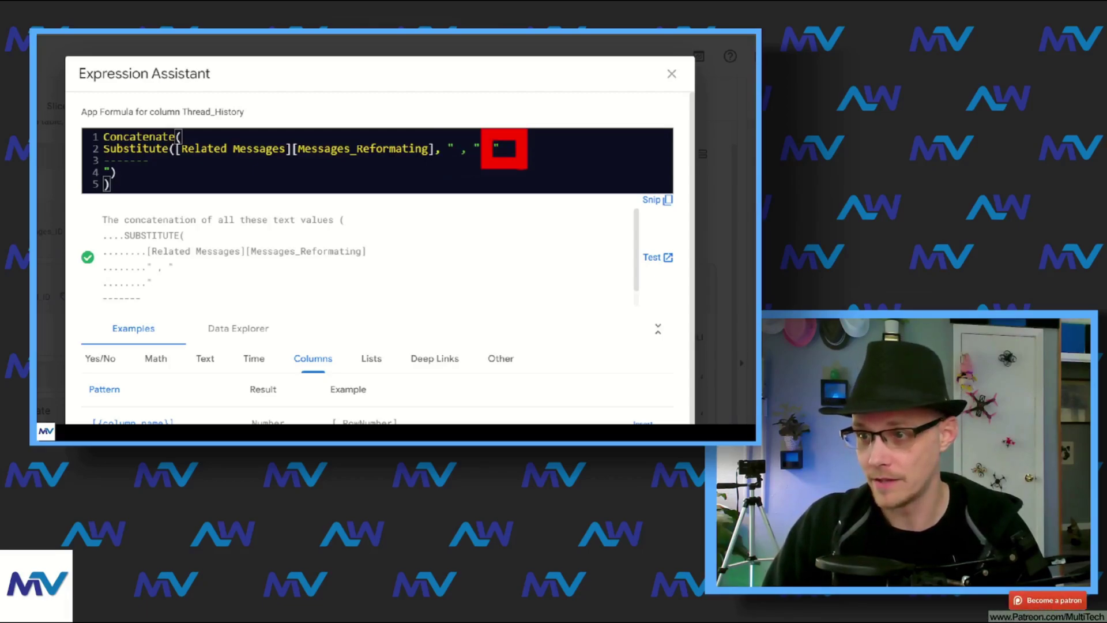
pyautogui.moveTo(181, 182); pyautogui.dragTo(82, 139)
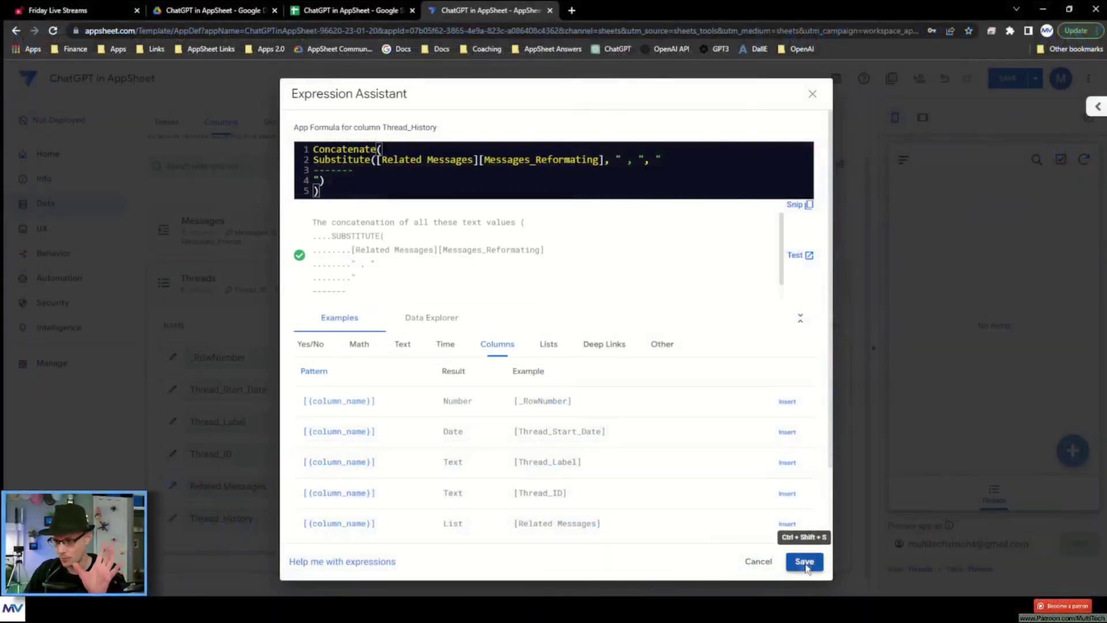
# - Save the Thread_History formula, set the column's type to LongText, and save the app
pyautogui.click(804, 561)
pyautogui.click(534, 307)
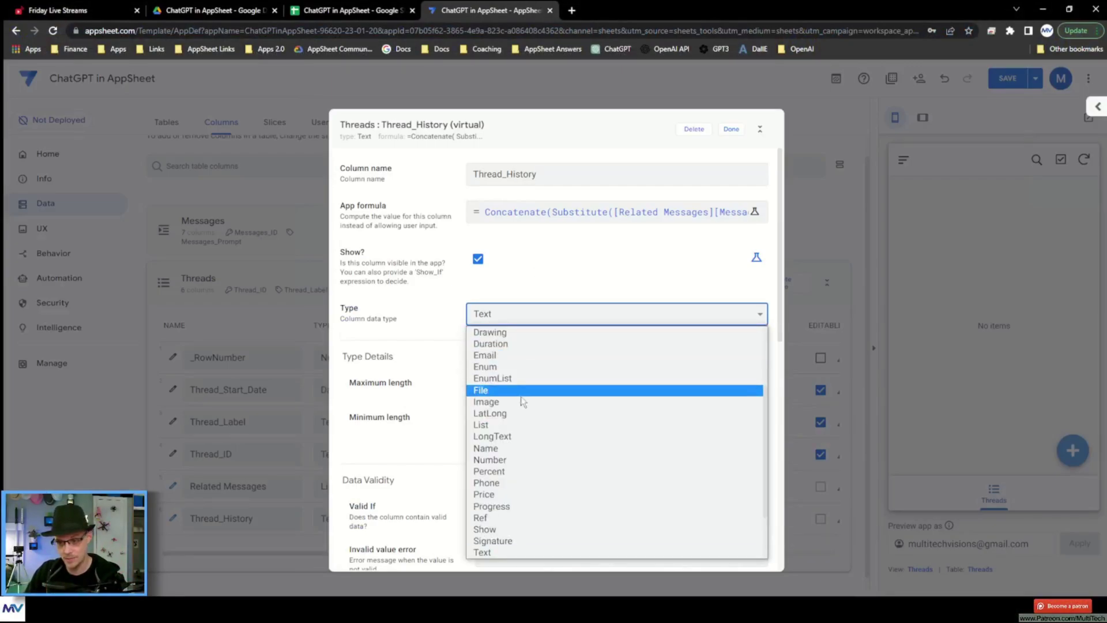
pyautogui.click(513, 437)
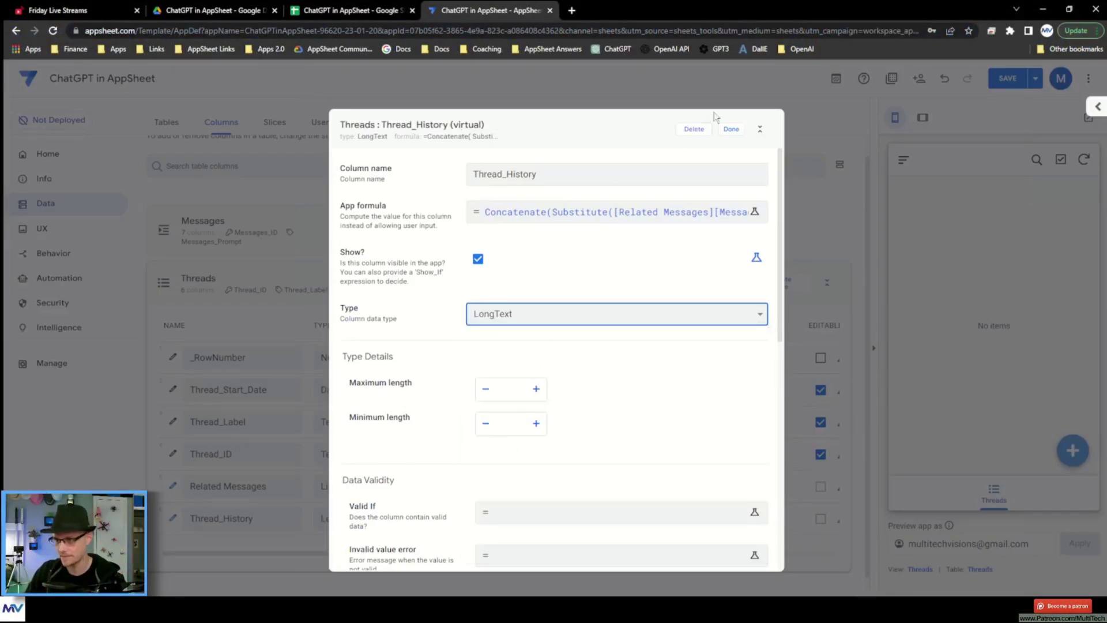
pyautogui.click(732, 129)
pyautogui.click(991, 82)
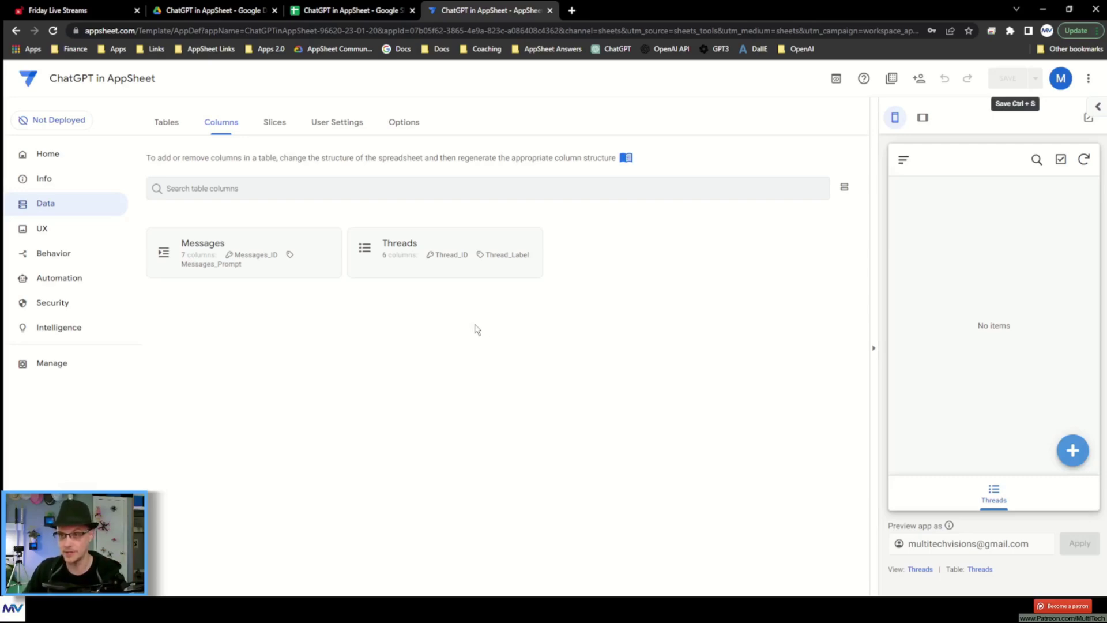
# - Switch to the Friday Live Streams page and review the How To Use ChatGPT In AppSheet outline
pyautogui.click(92, 10)
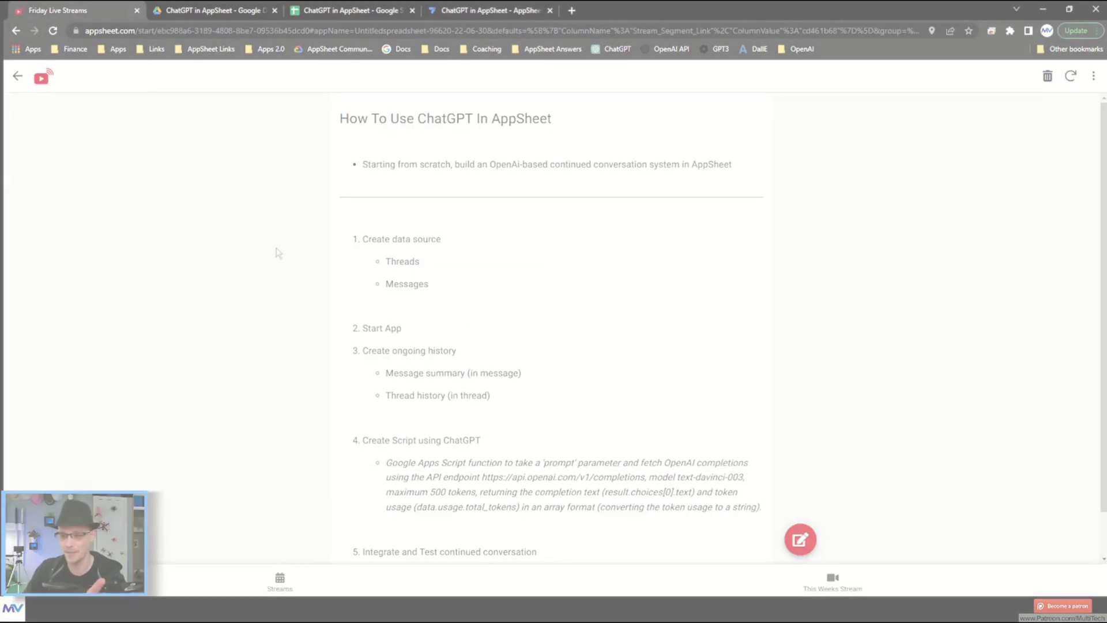